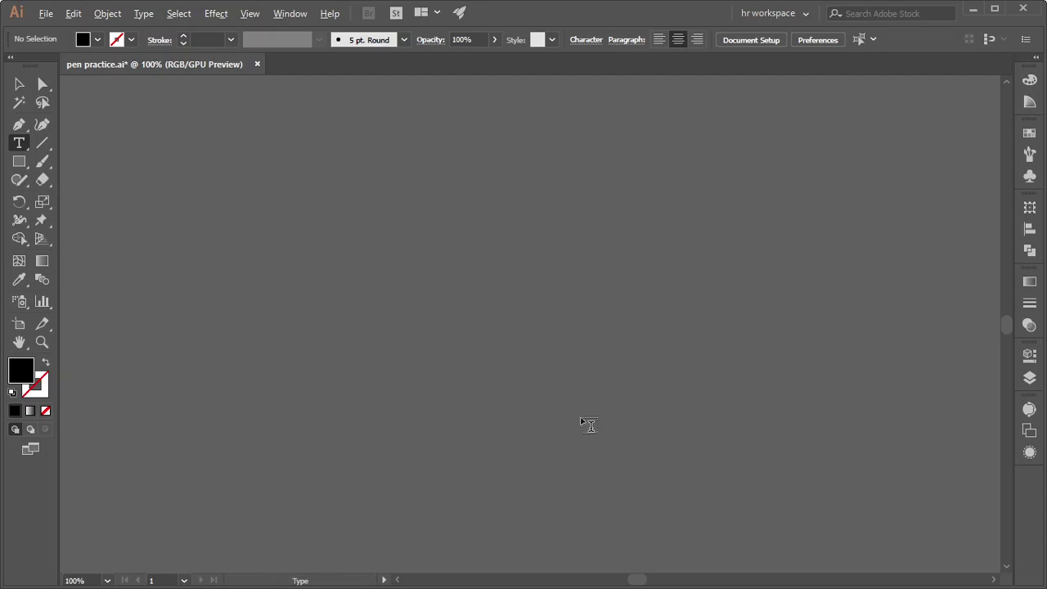
# Zoom out to 16.67%, centre the worksheet page, then zoom back in to 33.33%
pyautogui.hotkey('ctrl', '-')
pyautogui.hotkey('ctrl', '-')
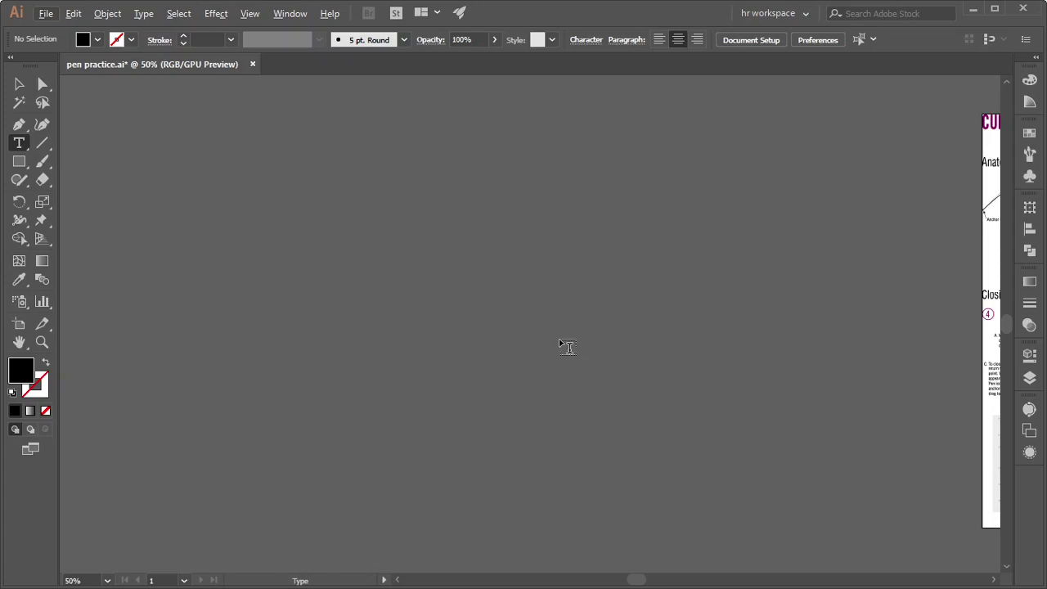
pyautogui.keyDown('alt'); pyautogui.scroll(-3, 593, 323); pyautogui.keyUp('alt')
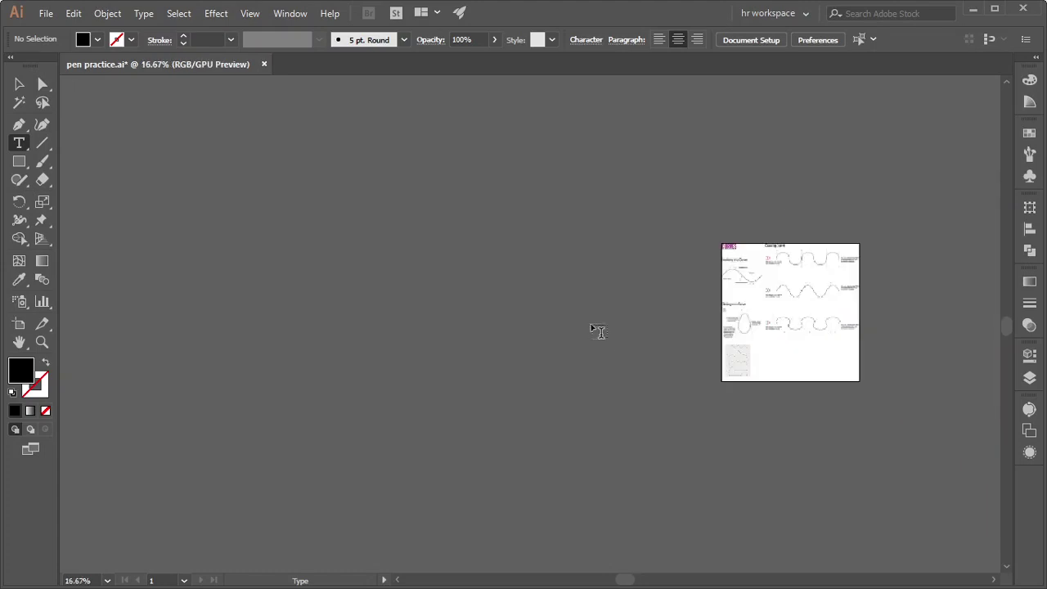
pyautogui.moveTo(869, 296)
pyautogui.mouseDown()
pyautogui.moveTo(872, 391)
pyautogui.moveTo(818, 363)
pyautogui.moveTo(582, 361)
pyautogui.mouseUp()
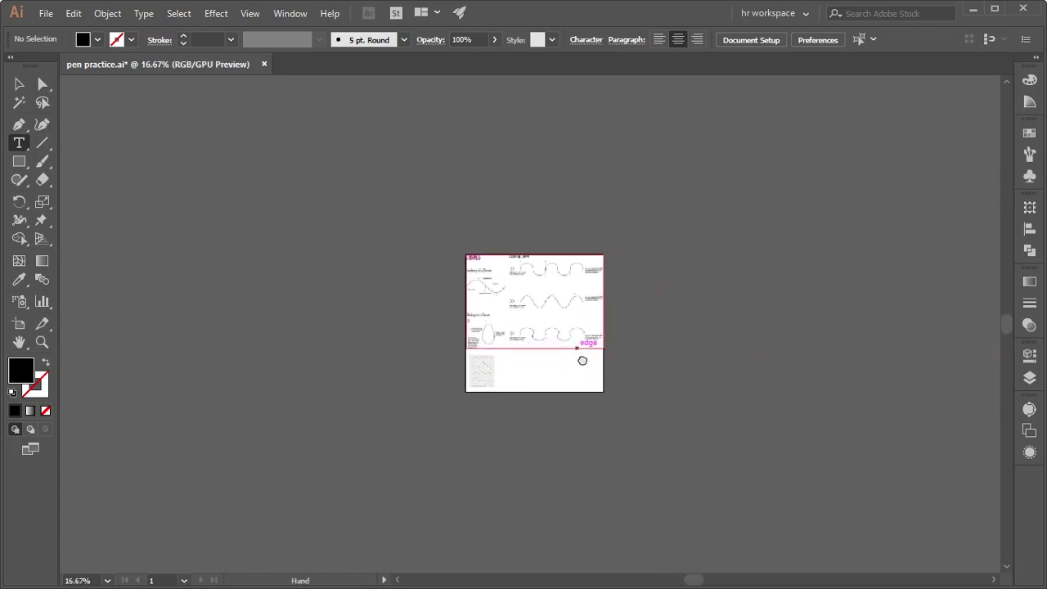
pyautogui.keyDown('alt'); pyautogui.scroll(1, 556, 357); pyautogui.keyUp('alt')
pyautogui.keyDown('alt'); pyautogui.scroll(1, 557, 356); pyautogui.keyUp('alt')
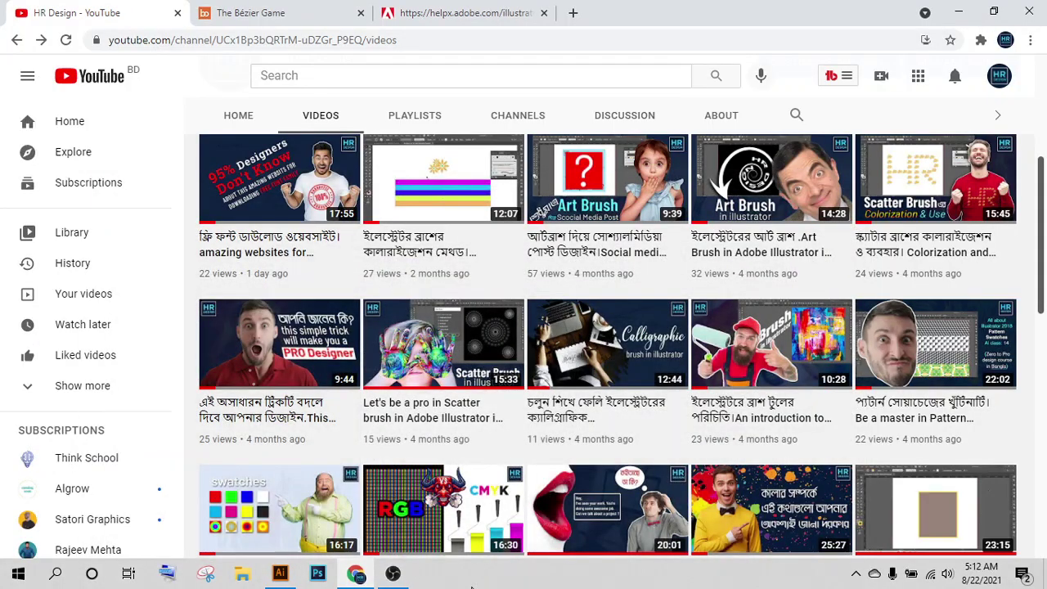
# Scroll through the channel's Videos grid, then switch to The Bézier Game tab
pyautogui.scroll(3, 499, 507)
pyautogui.scroll(-6, 820, 472)
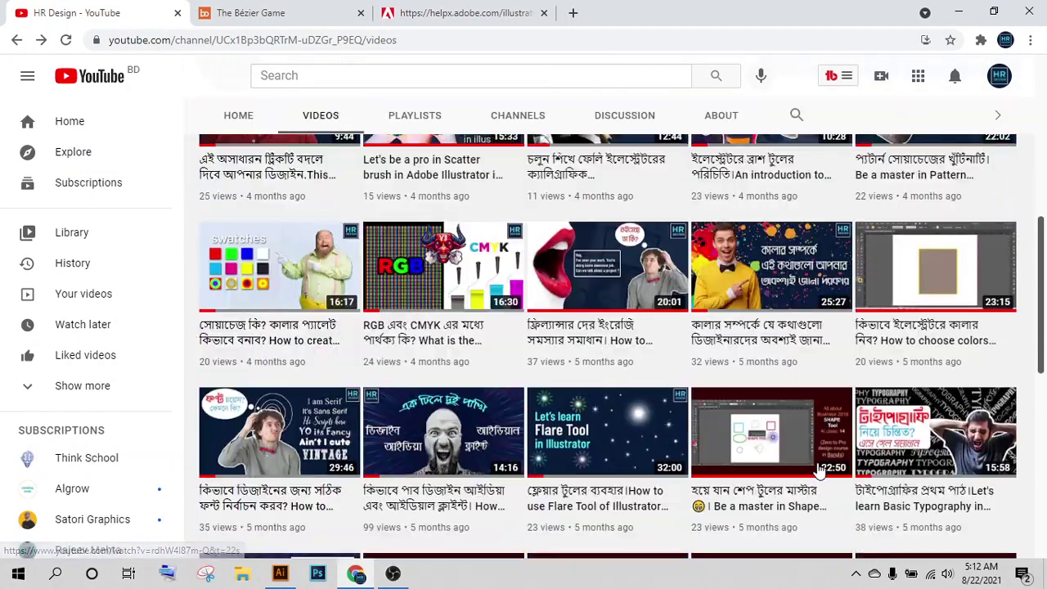
pyautogui.scroll(-6, 821, 472)
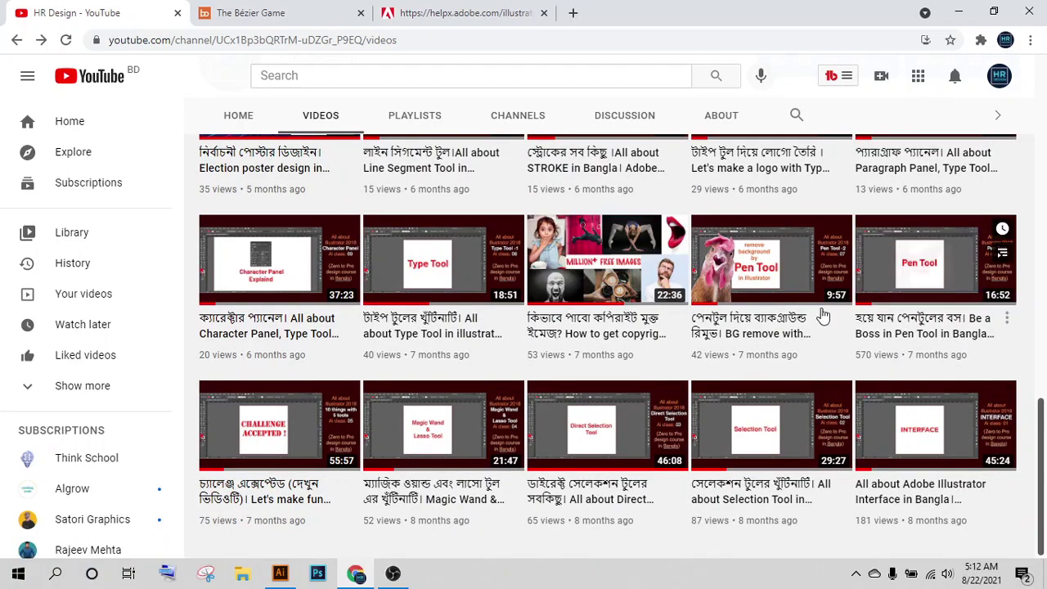
pyautogui.scroll(5, 897, 282)
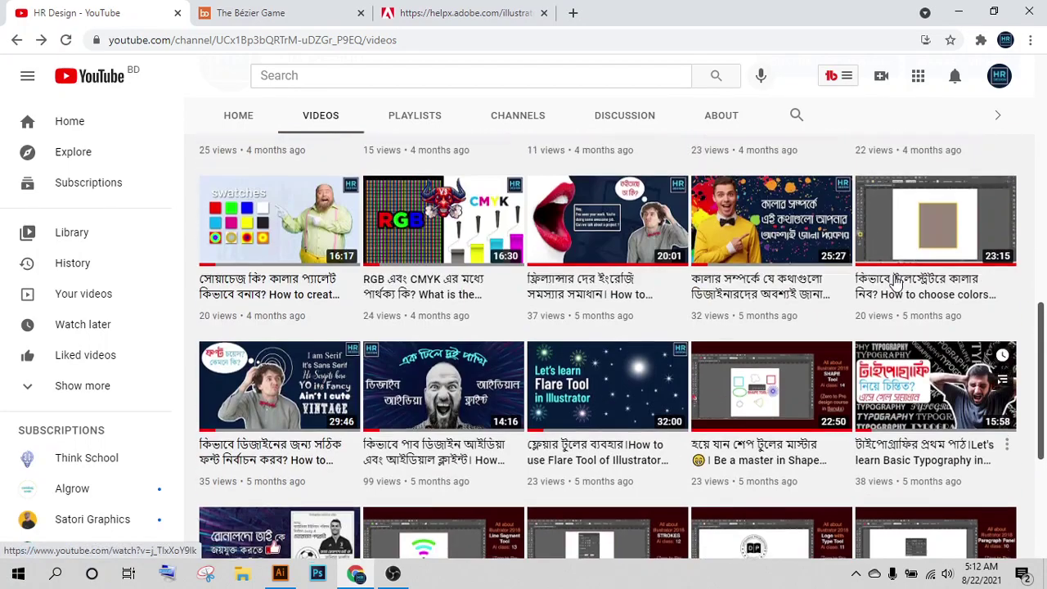
pyautogui.scroll(5, 897, 283)
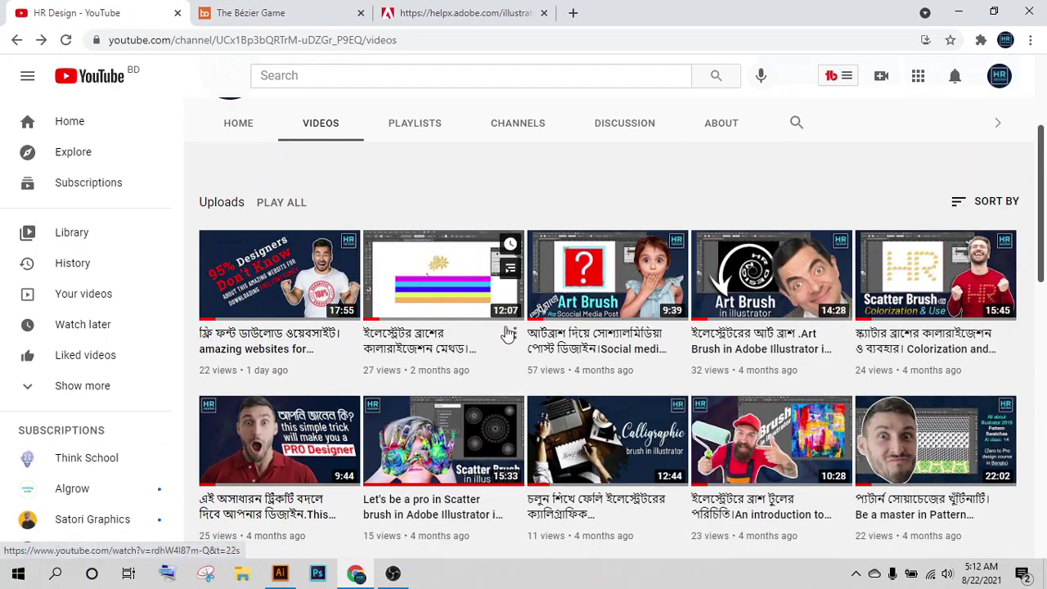
pyautogui.scroll(-5, 655, 472)
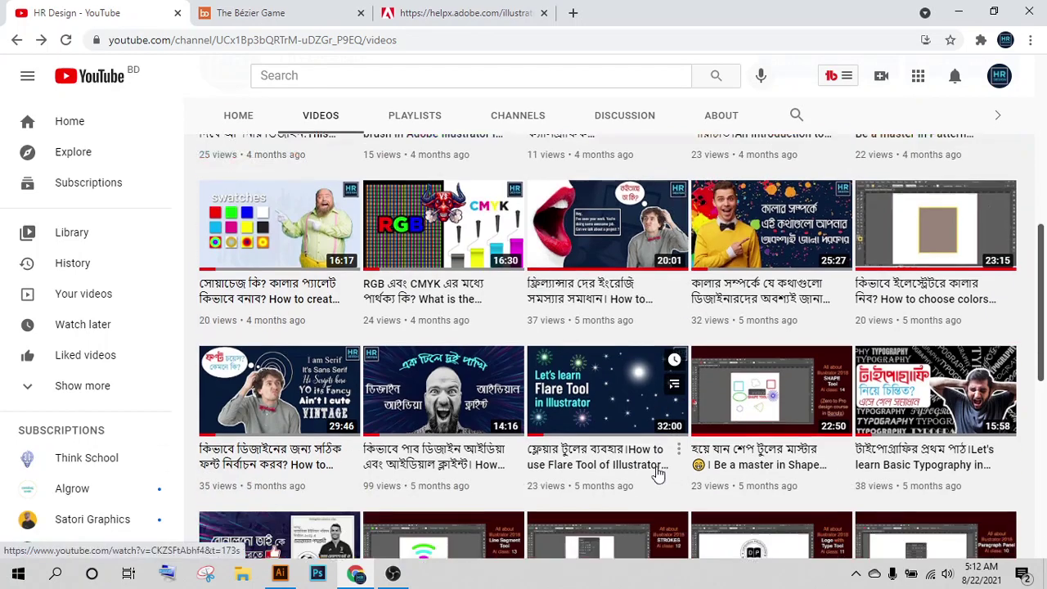
pyautogui.scroll(-5, 845, 547)
pyautogui.scroll(1, 626, 300)
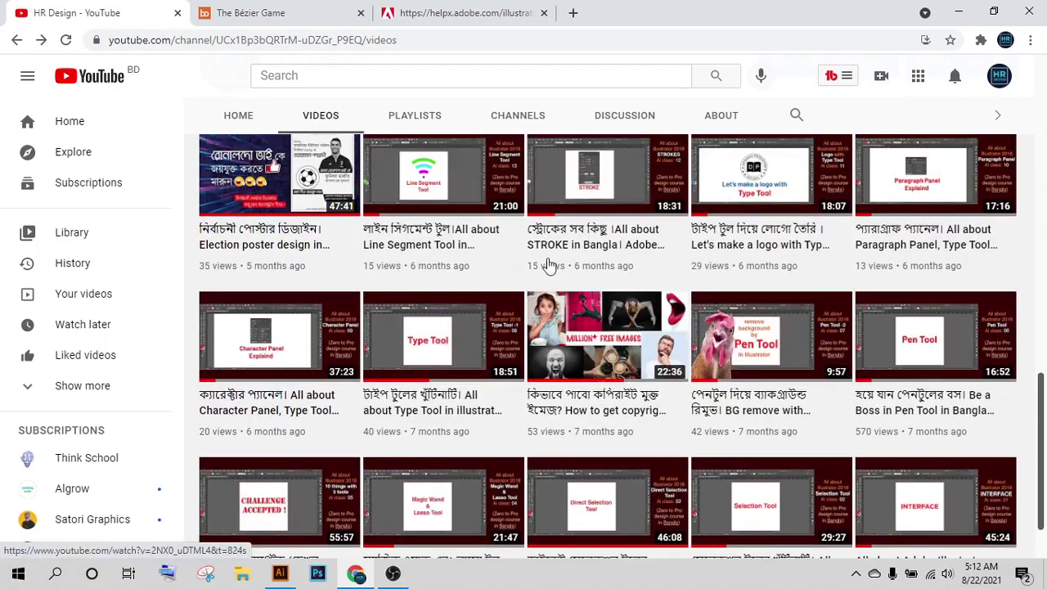
pyautogui.scroll(5, 548, 264)
pyautogui.scroll(4, 548, 264)
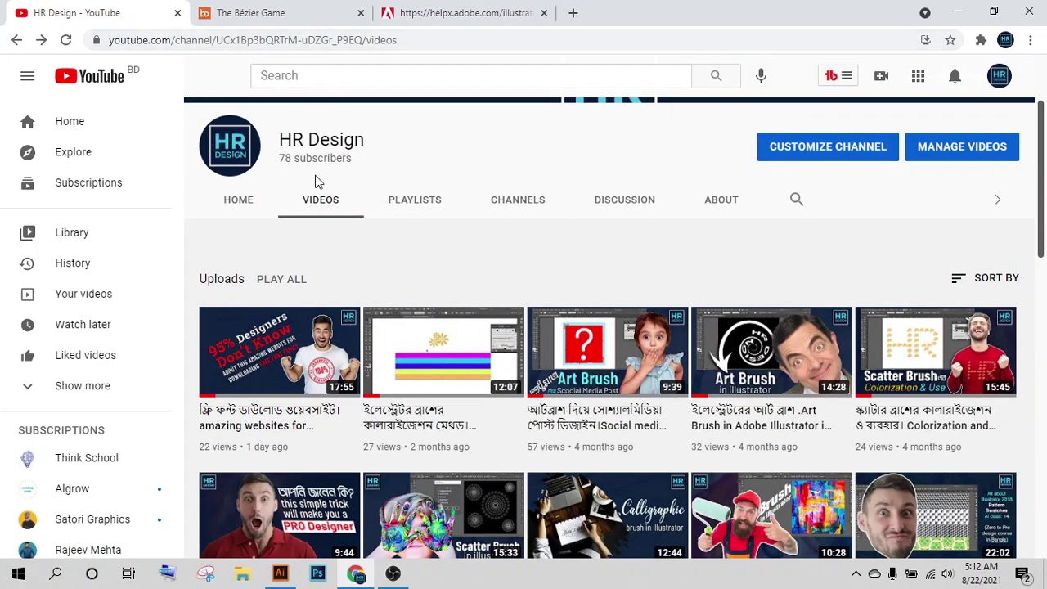
pyautogui.click(263, 10)
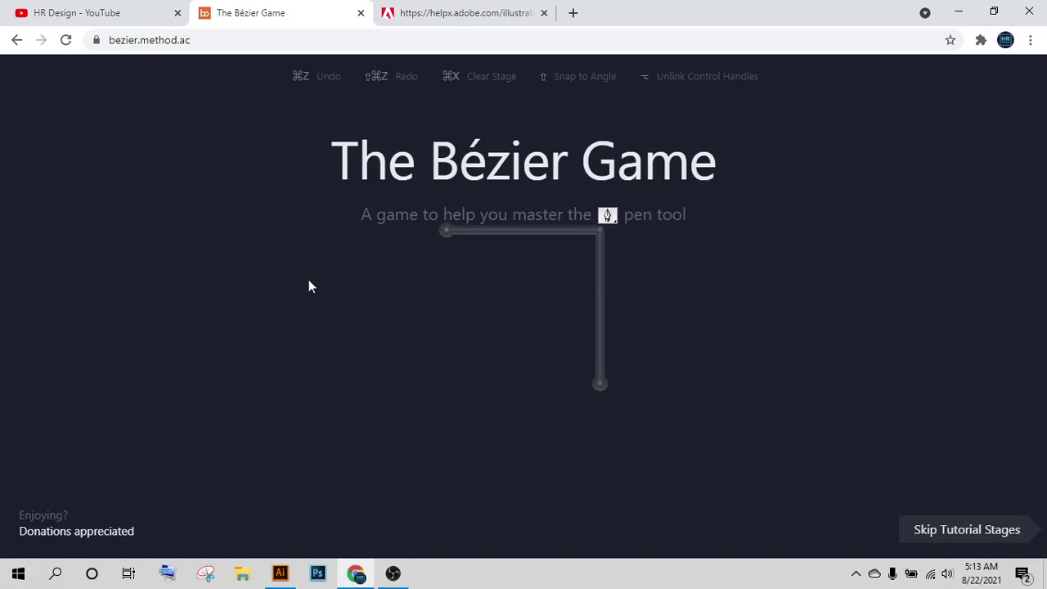
# Trace the L-shaped path with start, bend and end points
pyautogui.click(447, 233)
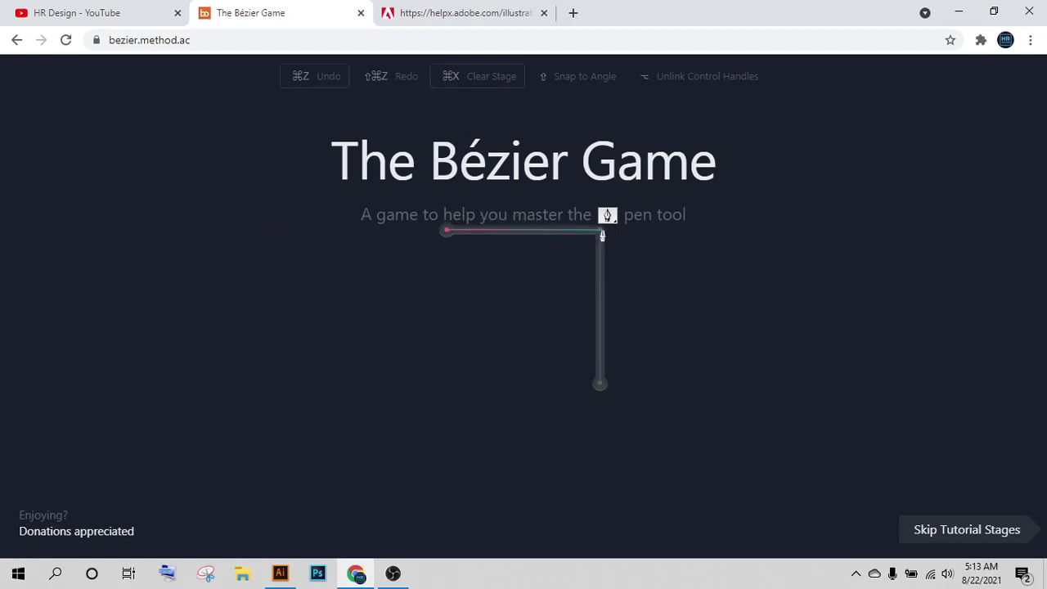
pyautogui.click(601, 232)
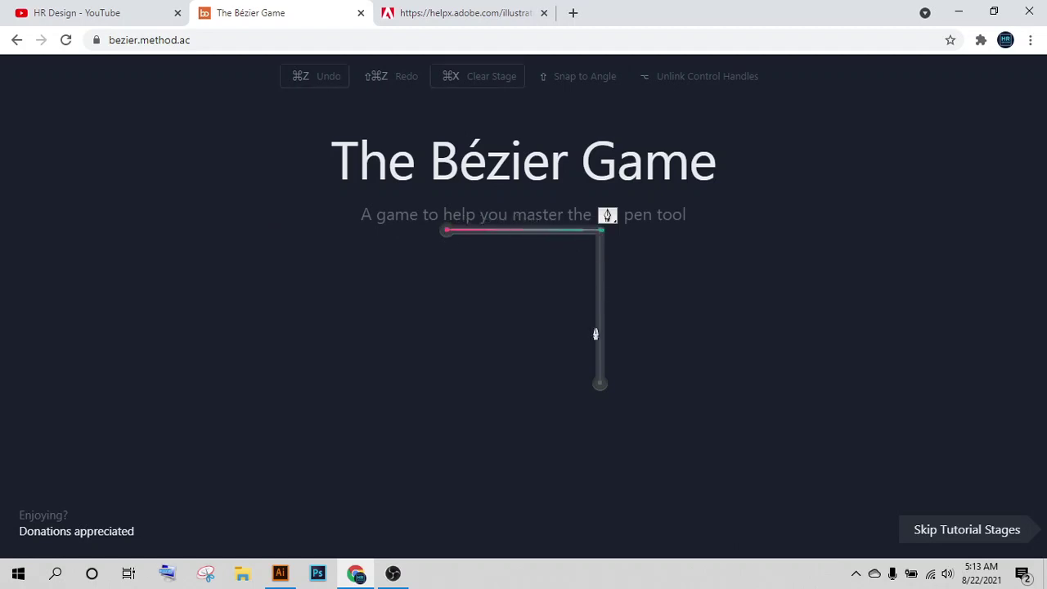
pyautogui.click(600, 386)
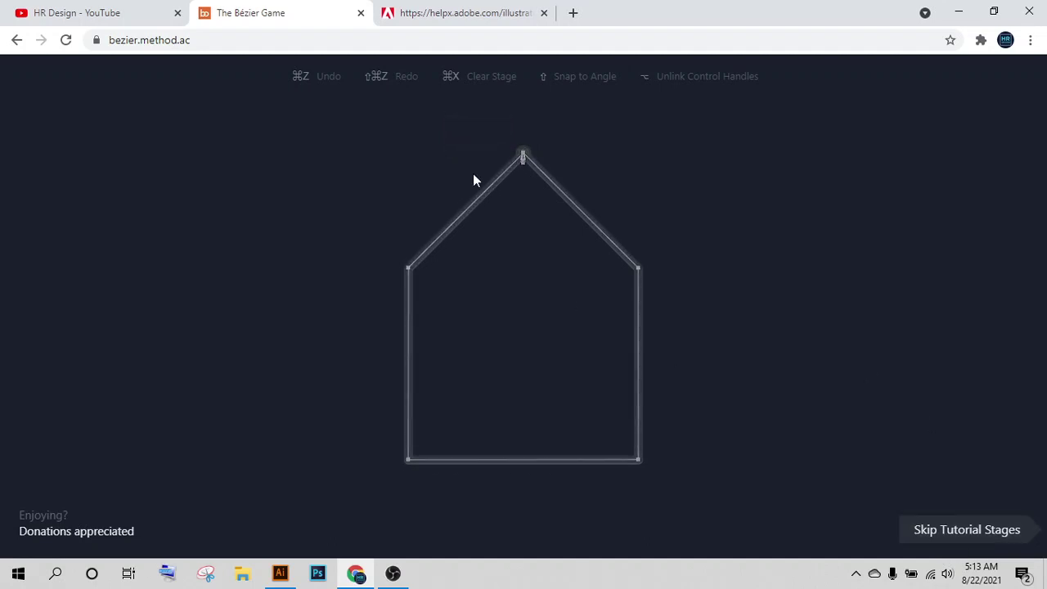
# Trace the house outline corner by corner, closing at the roof peak
pyautogui.click(523, 155)
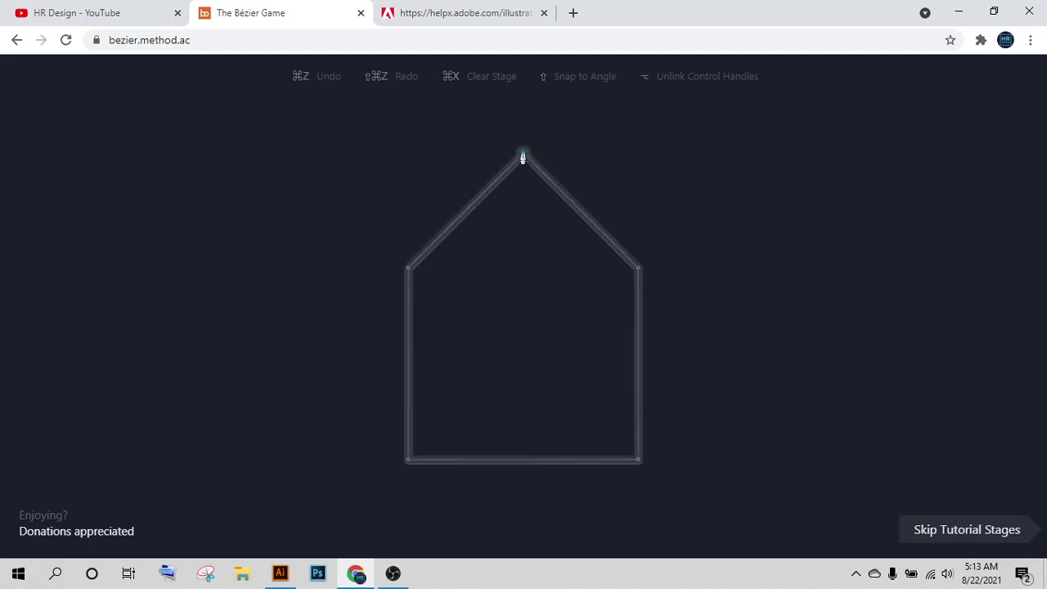
pyautogui.click(637, 270)
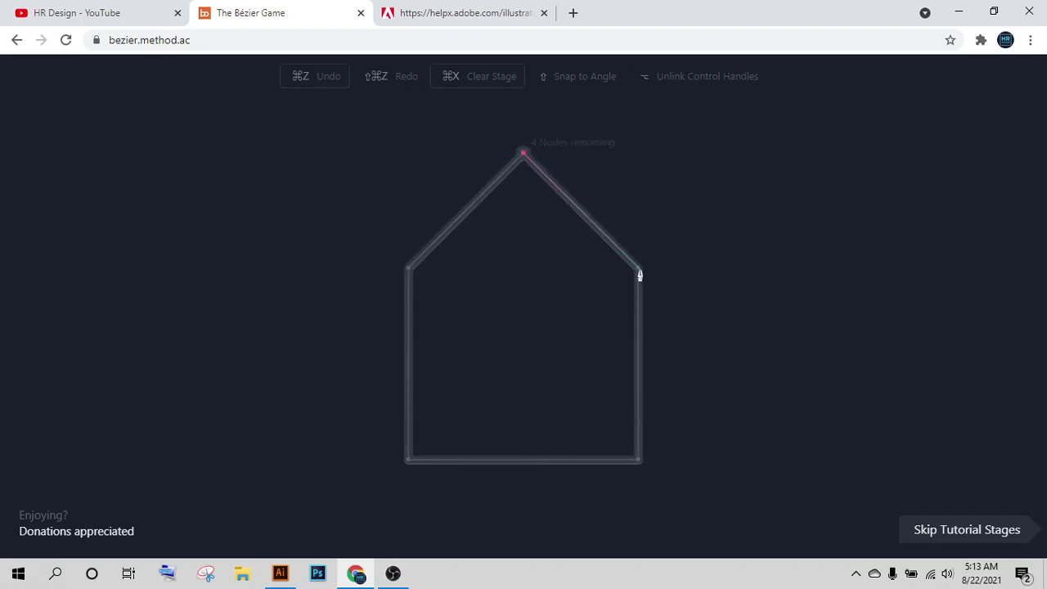
pyautogui.click(636, 270)
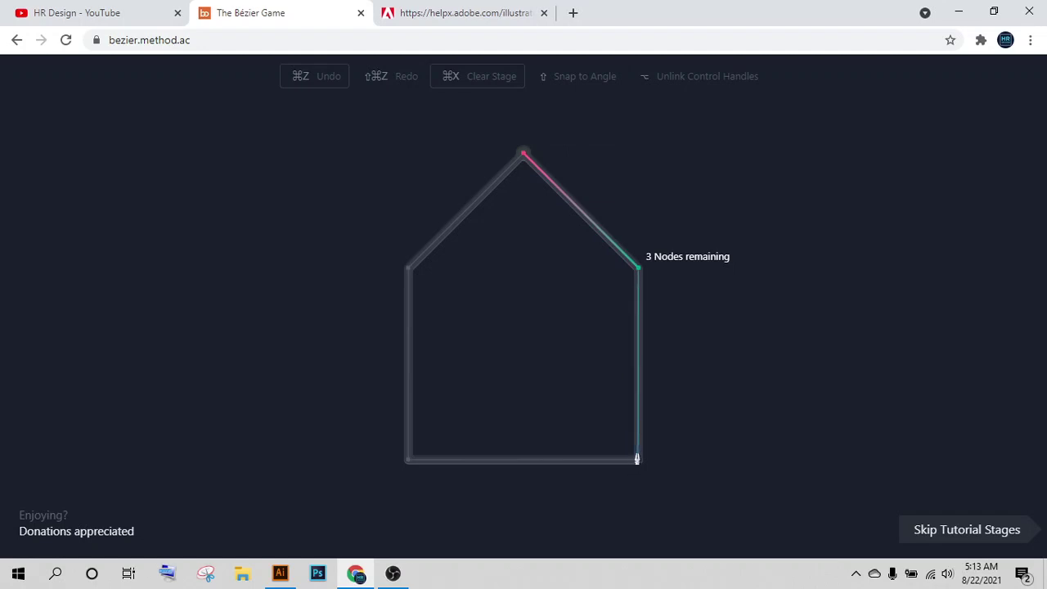
pyautogui.click(639, 462)
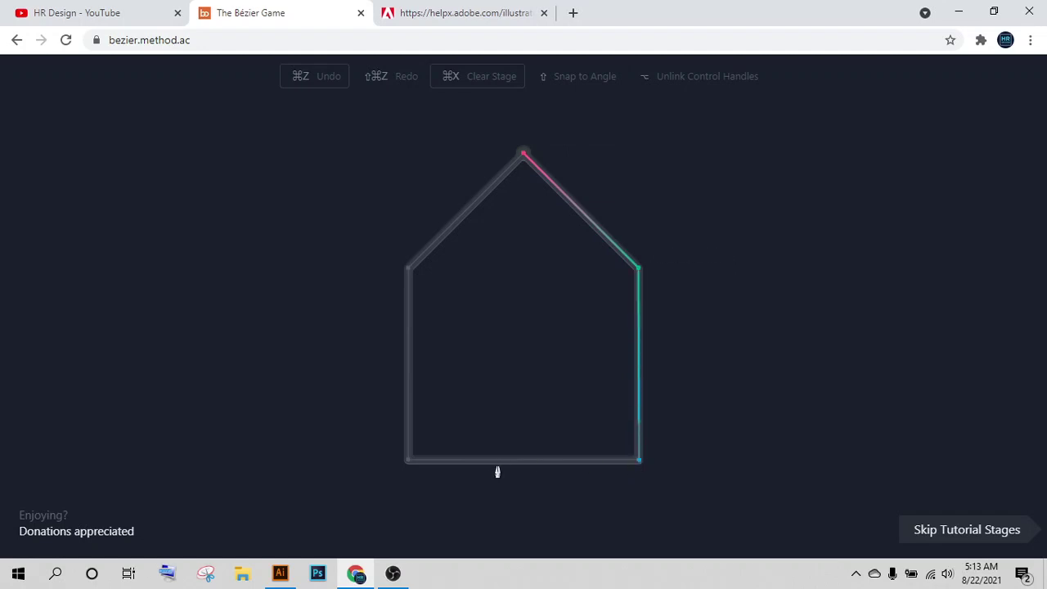
pyautogui.click(409, 460)
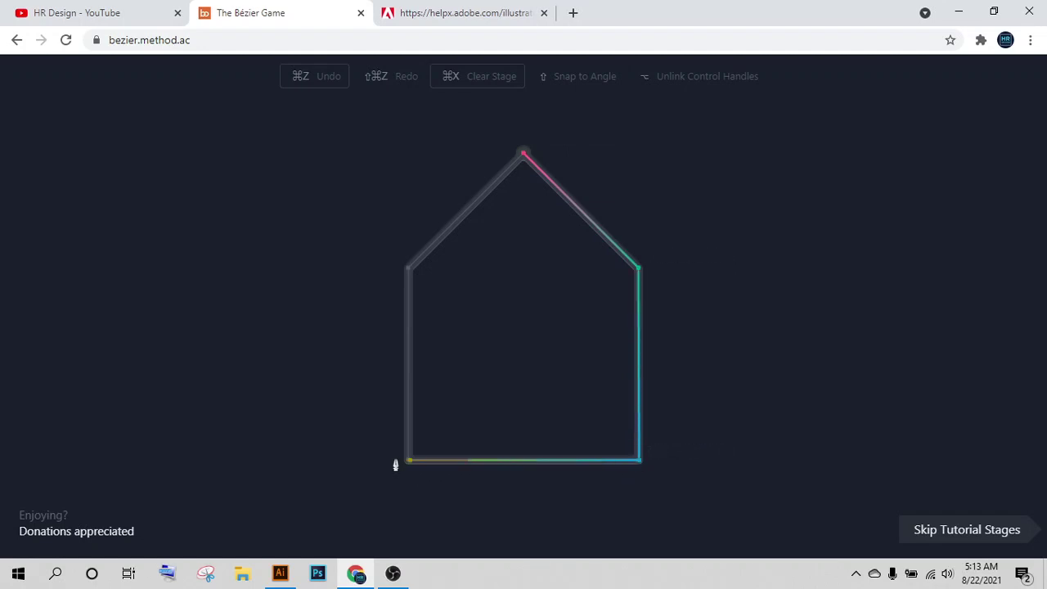
pyautogui.click(409, 268)
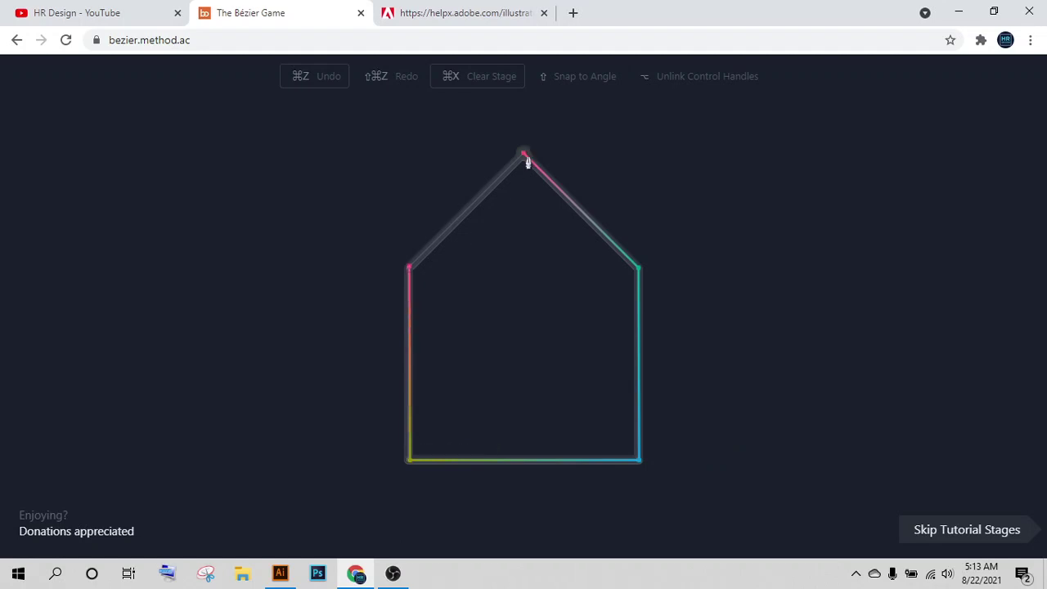
pyautogui.click(522, 155)
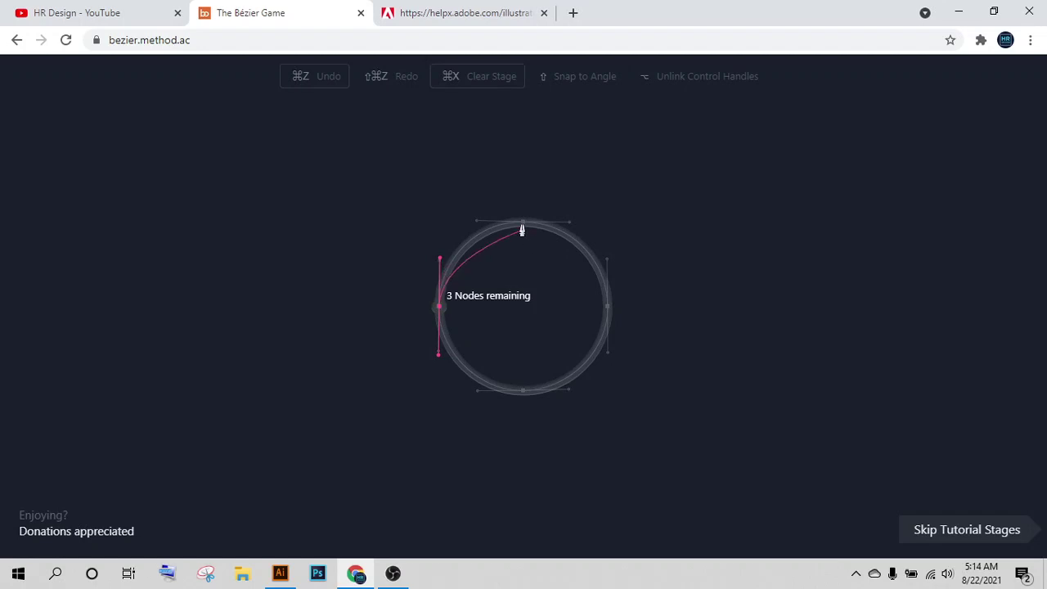
# Drag smooth points at the circle's top, right and bottom, closing at the left start point
pyautogui.moveTo(522, 224); pyautogui.dragTo(568, 228)
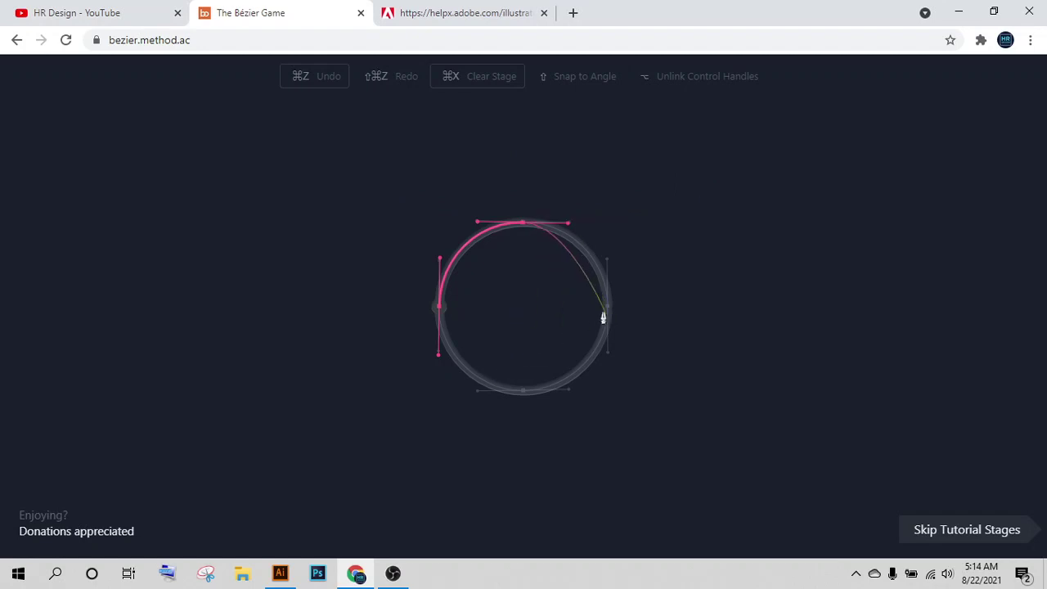
pyautogui.moveTo(607, 309); pyautogui.dragTo(606, 356)
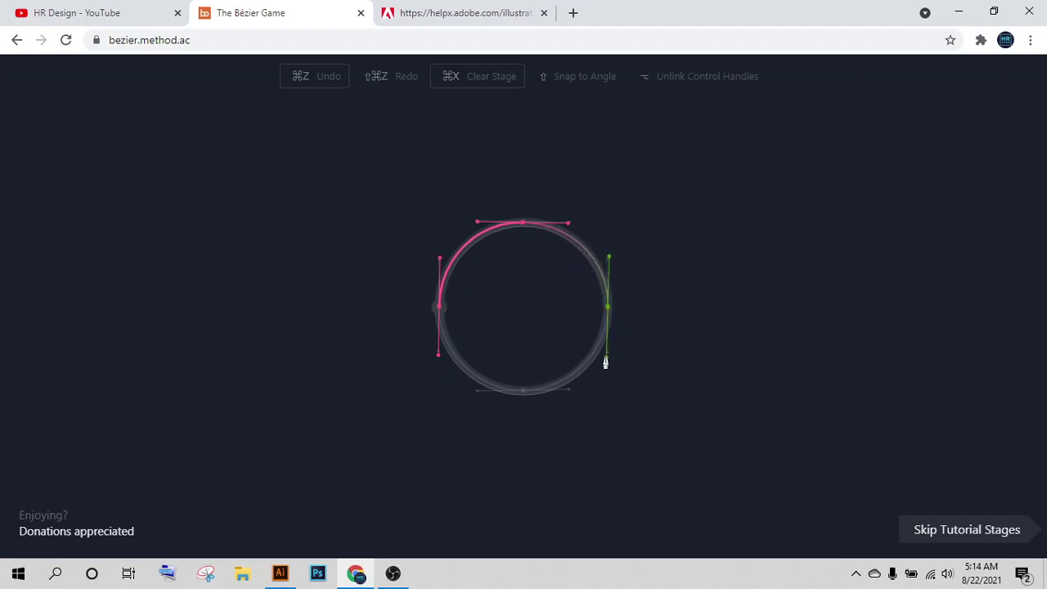
pyautogui.moveTo(521, 395)
pyautogui.mouseDown()
pyautogui.moveTo(466, 397)
pyautogui.moveTo(477, 397)
pyautogui.mouseUp()
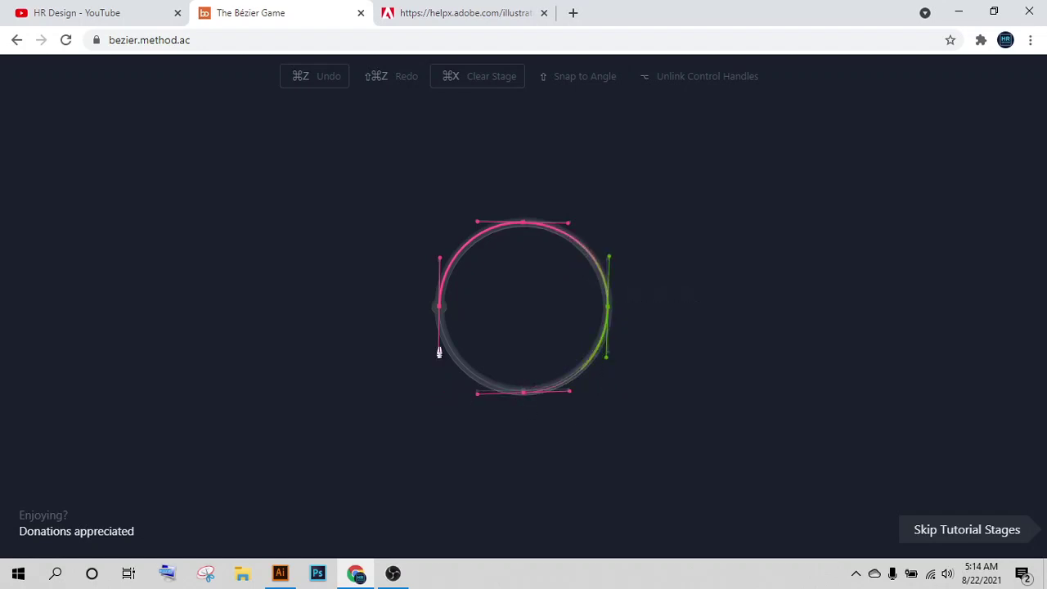
pyautogui.click(438, 309)
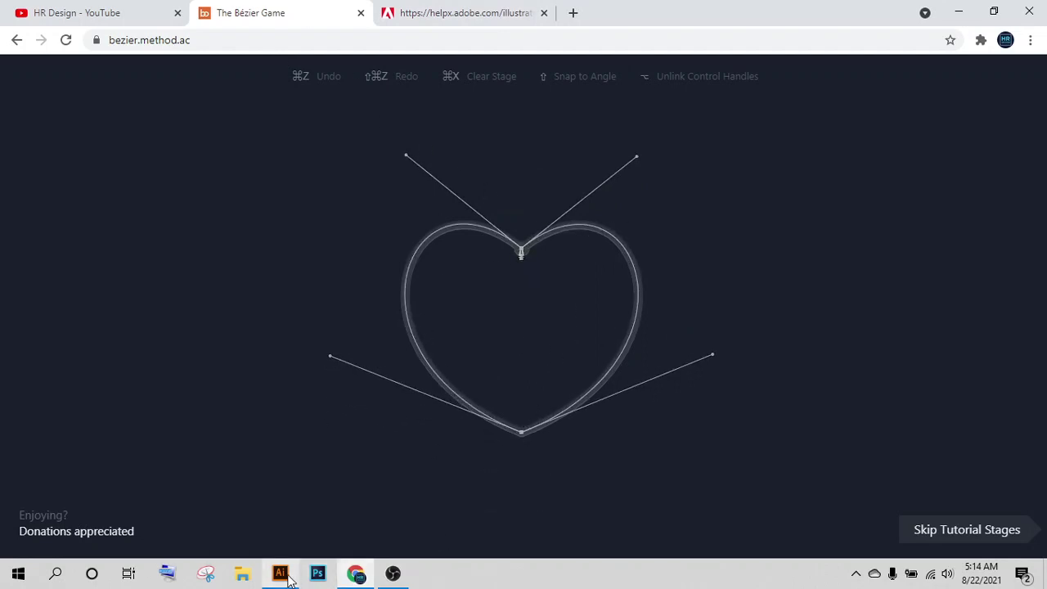
# Back in Illustrator, draw a test curved pen path left of the worksheet page
pyautogui.click(287, 575)
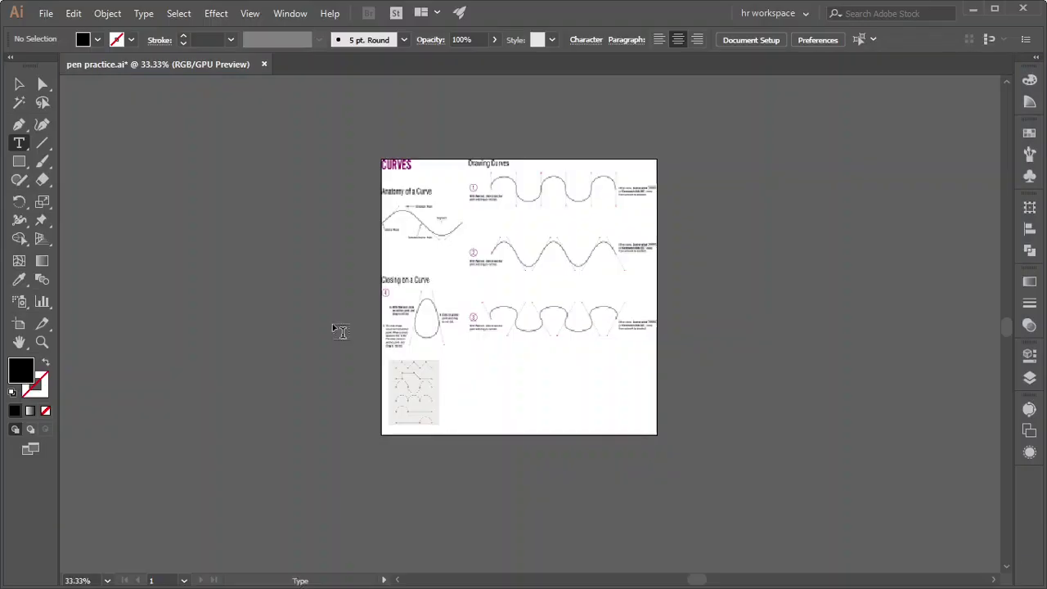
pyautogui.scroll(-1, 319, 323)
pyautogui.click(18, 123)
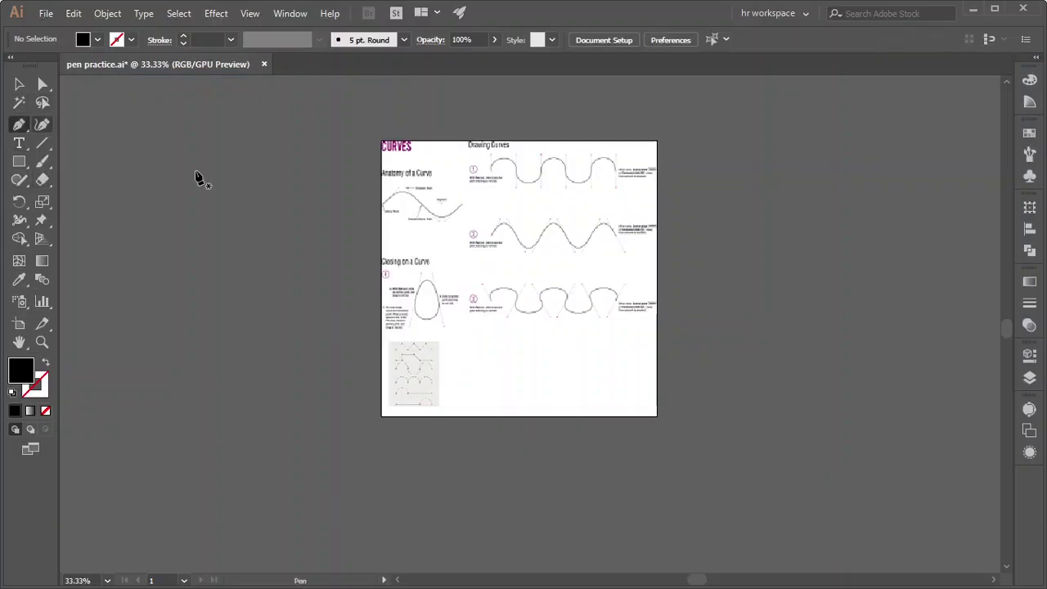
pyautogui.moveTo(215, 196); pyautogui.dragTo(558, 259)
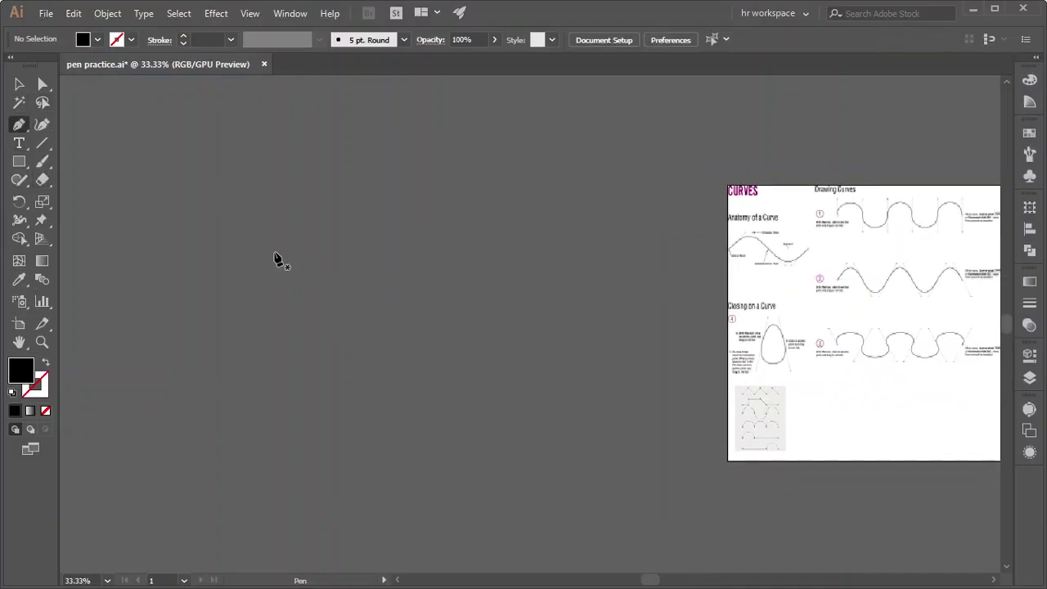
pyautogui.moveTo(274, 253); pyautogui.dragTo(339, 300)
pyautogui.moveTo(337, 299); pyautogui.dragTo(342, 310)
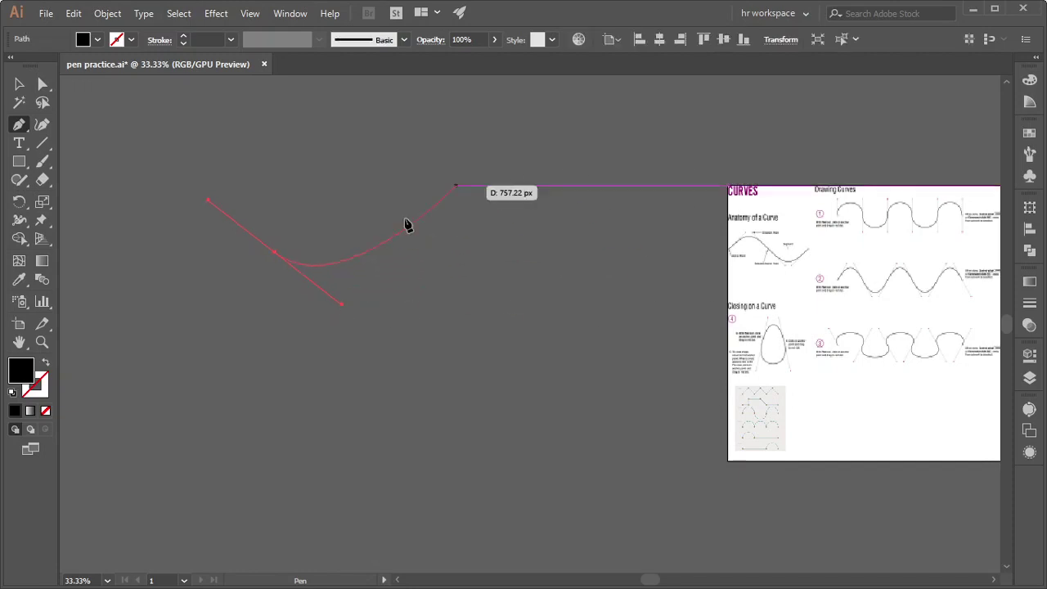
# Deselect and place the heart's top anchor, bending one handle upward into a V
pyautogui.keyDown('ctrl'); pyautogui.click(496, 343); pyautogui.keyUp('ctrl')
pyautogui.moveTo(327, 291)
pyautogui.mouseDown()
pyautogui.moveTo(349, 324)
pyautogui.moveTo(356, 308)
pyautogui.mouseUp()
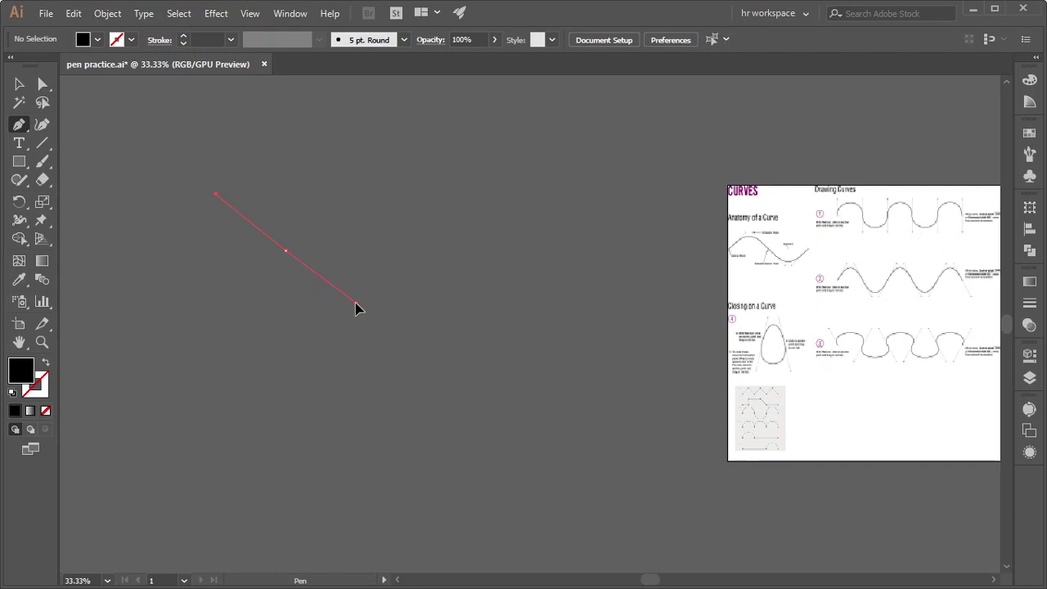
pyautogui.moveTo(357, 307); pyautogui.dragTo(357, 306)
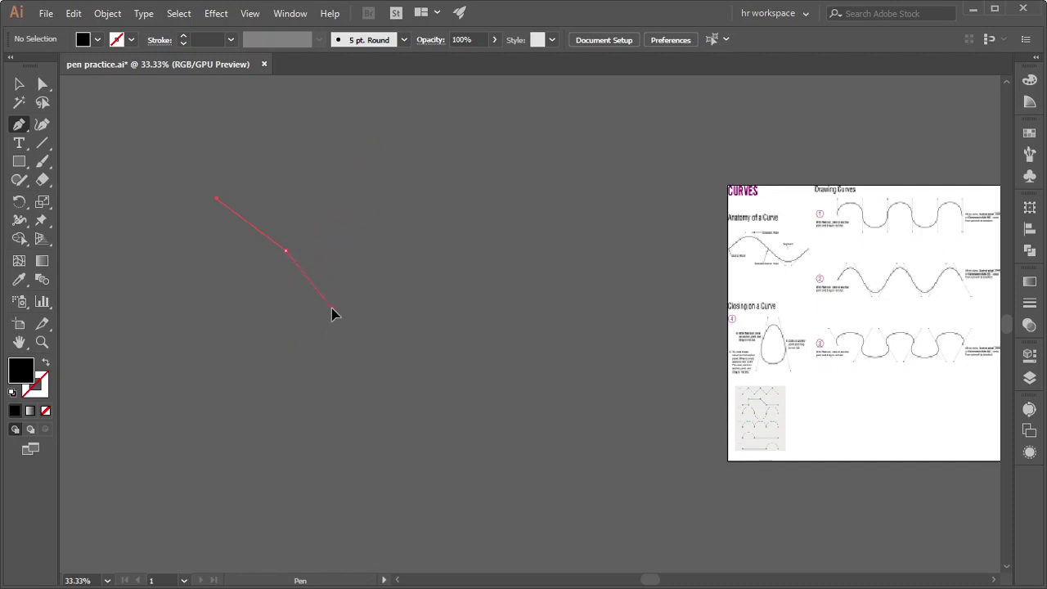
# Continue from the top anchor and drag out the heart's curved bottom point
pyautogui.click(357, 197)
pyautogui.moveTo(286, 250); pyautogui.dragTo(309, 239)
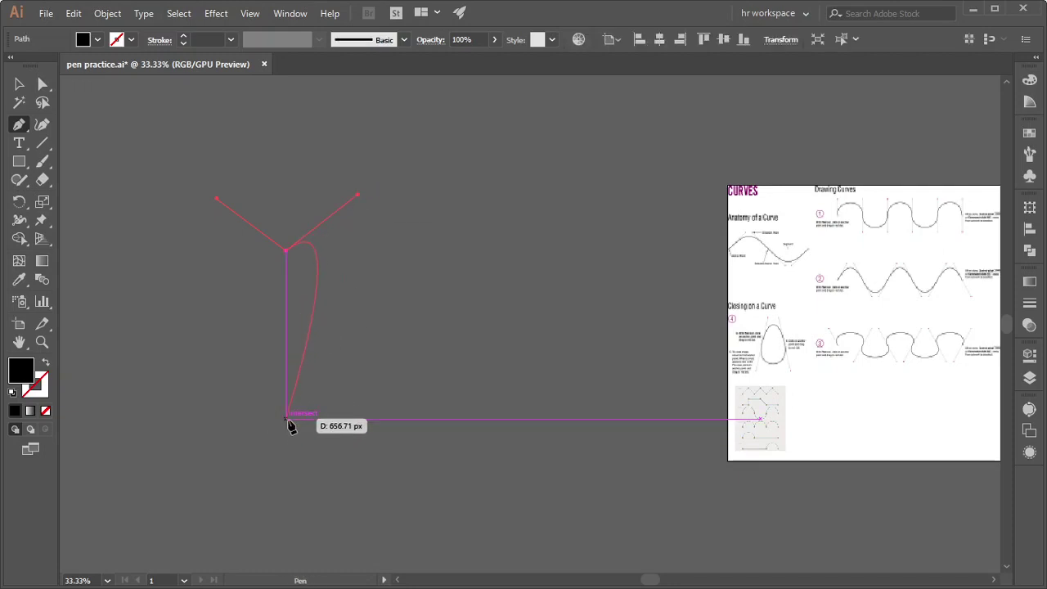
pyautogui.moveTo(285, 419)
pyautogui.mouseDown()
pyautogui.moveTo(206, 485)
pyautogui.moveTo(159, 496)
pyautogui.mouseUp()
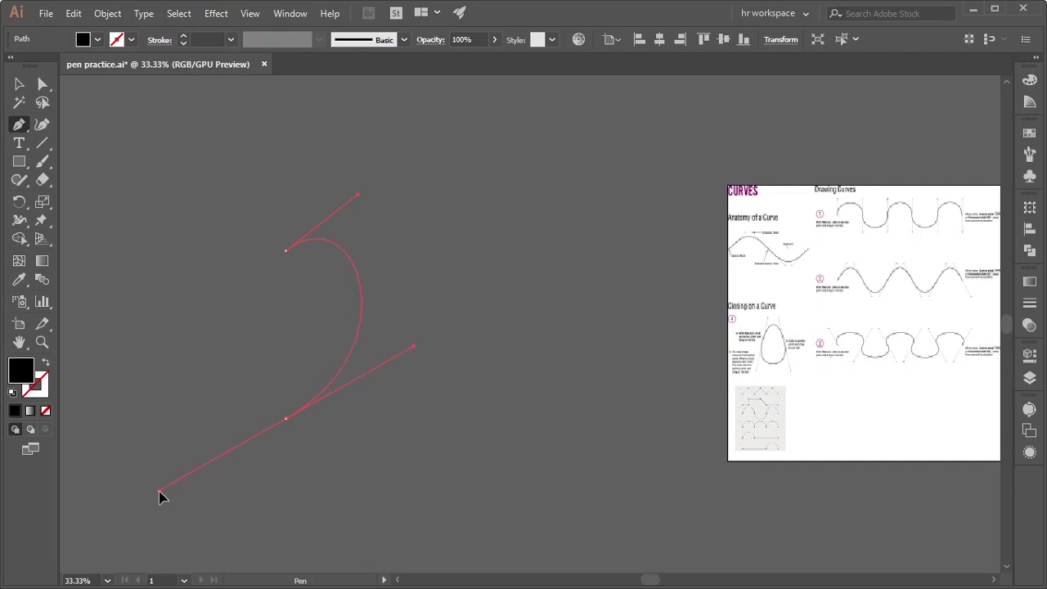
pyautogui.moveTo(159, 496); pyautogui.dragTo(160, 507)
# Angle the bottom handles to shape the left lobe, close the heart, and minimize Illustrator
pyautogui.moveTo(160, 507); pyautogui.dragTo(178, 350)
pyautogui.moveTo(178, 350)
pyautogui.mouseDown()
pyautogui.moveTo(204, 357)
pyautogui.moveTo(171, 363)
pyautogui.mouseUp()
pyautogui.moveTo(170, 361); pyautogui.dragTo(172, 350)
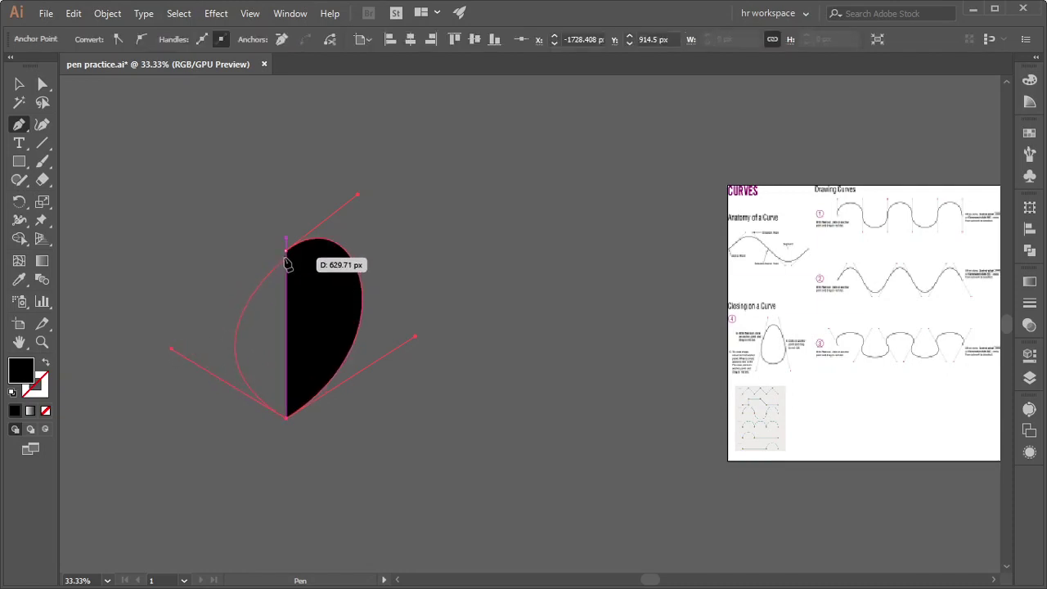
pyautogui.click(286, 251)
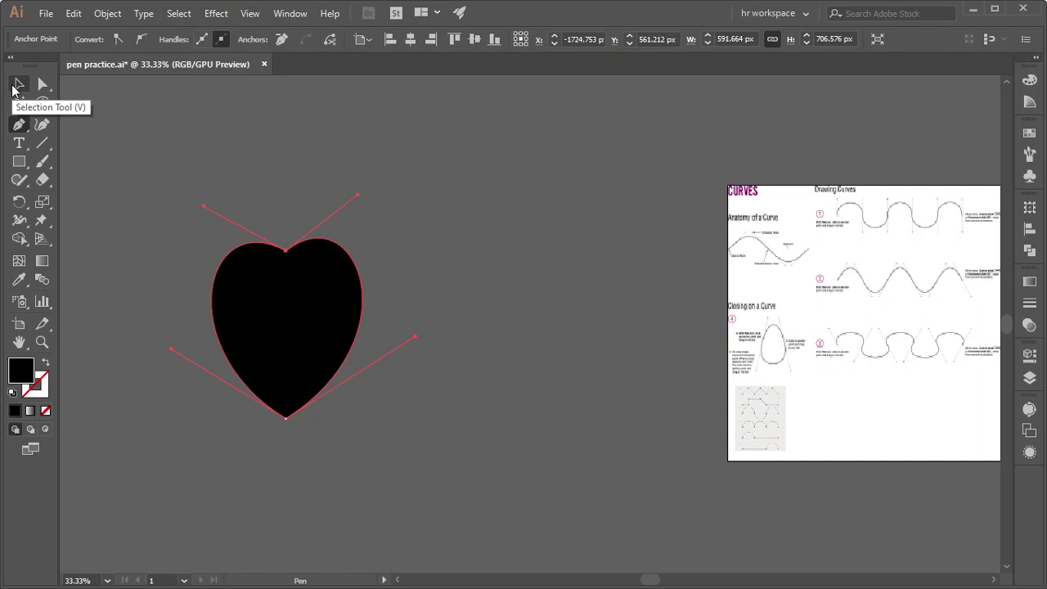
pyautogui.click(973, 12)
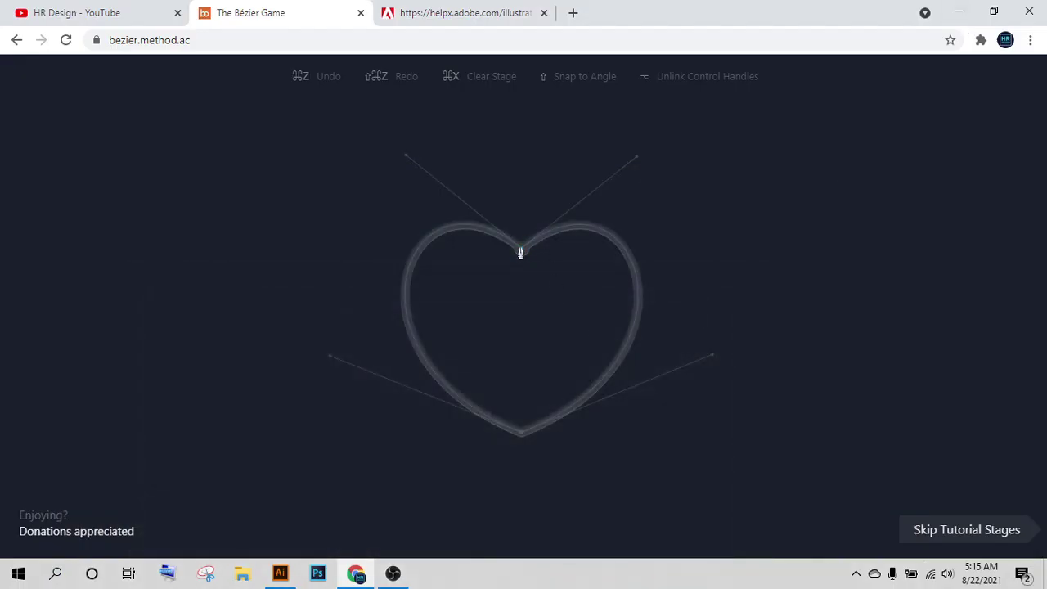
# Drag curve points at the heart's notch and bottom, then close at the start point
pyautogui.moveTo(520, 248)
pyautogui.mouseDown()
pyautogui.moveTo(602, 304)
pyautogui.moveTo(639, 347)
pyautogui.moveTo(636, 160)
pyautogui.mouseUp()
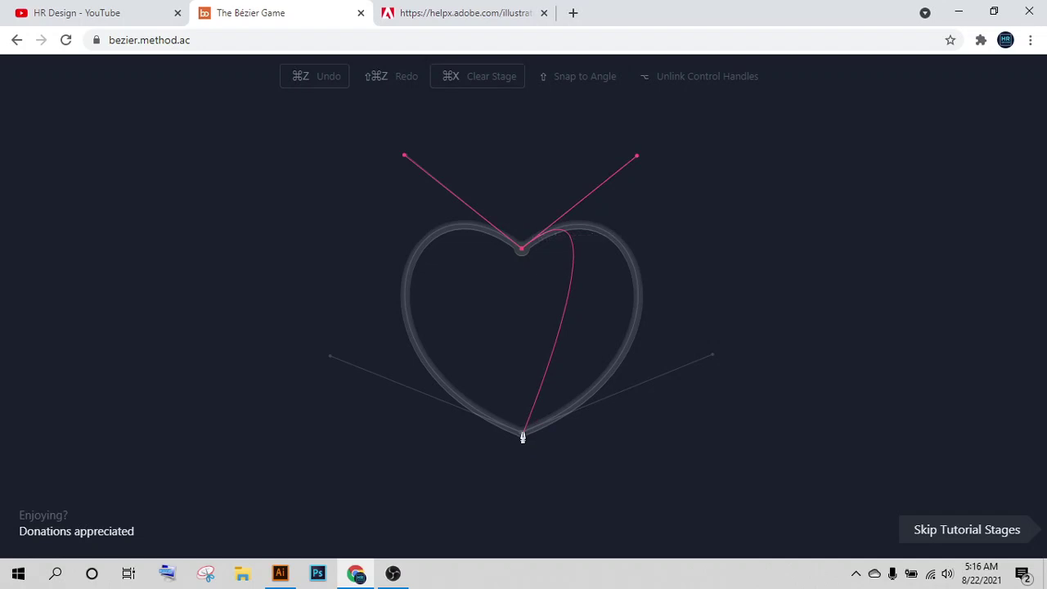
pyautogui.moveTo(522, 436)
pyautogui.mouseDown()
pyautogui.moveTo(409, 502)
pyautogui.moveTo(341, 499)
pyautogui.moveTo(329, 512)
pyautogui.moveTo(313, 401)
pyautogui.moveTo(330, 363)
pyautogui.mouseUp()
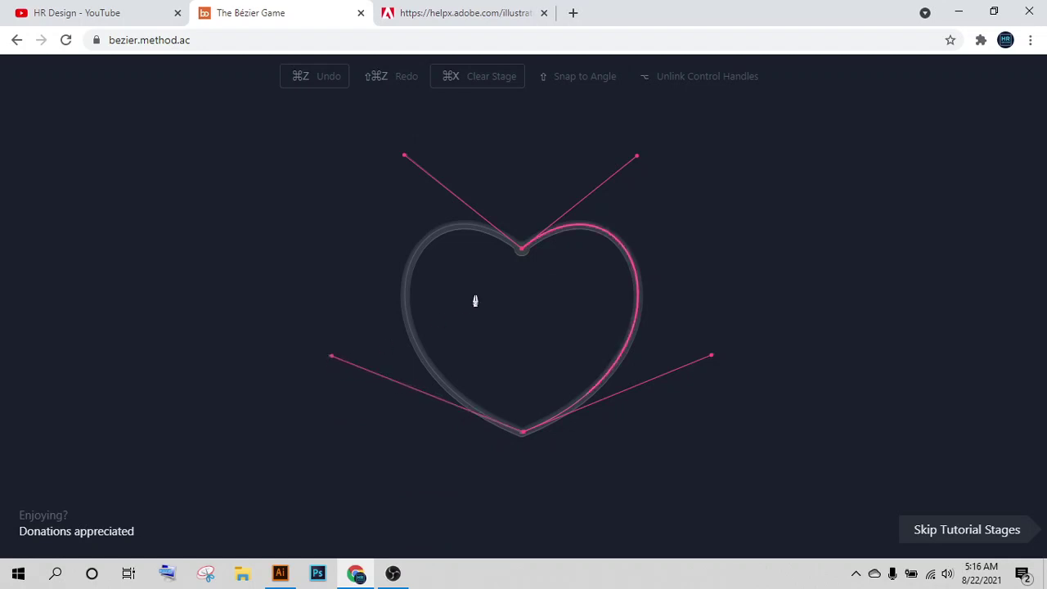
pyautogui.click(521, 250)
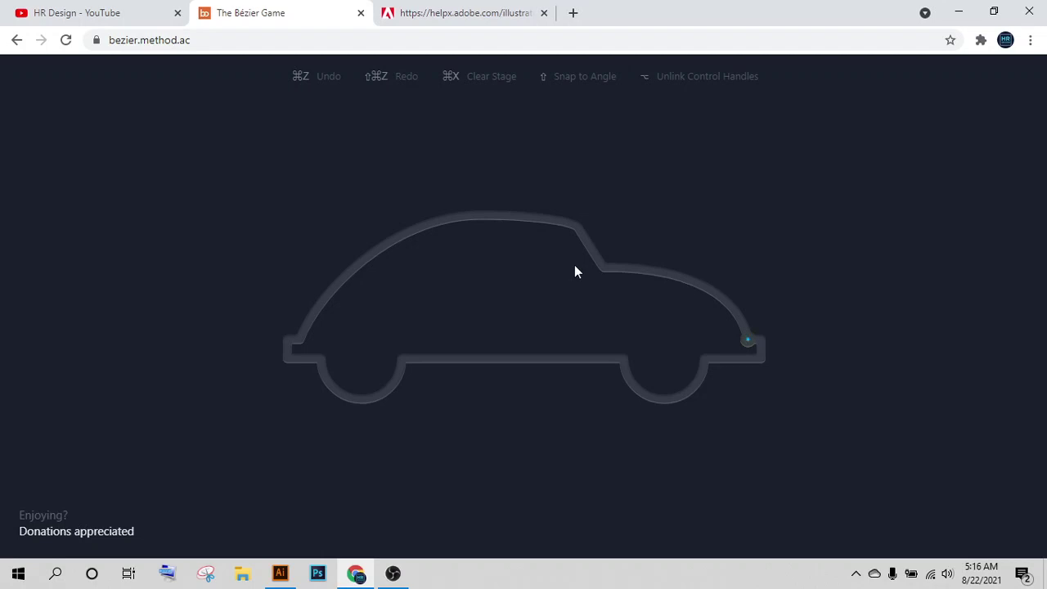
# Switch to the Adobe pen tool game tab on helpx.adobe.com
pyautogui.click(445, 18)
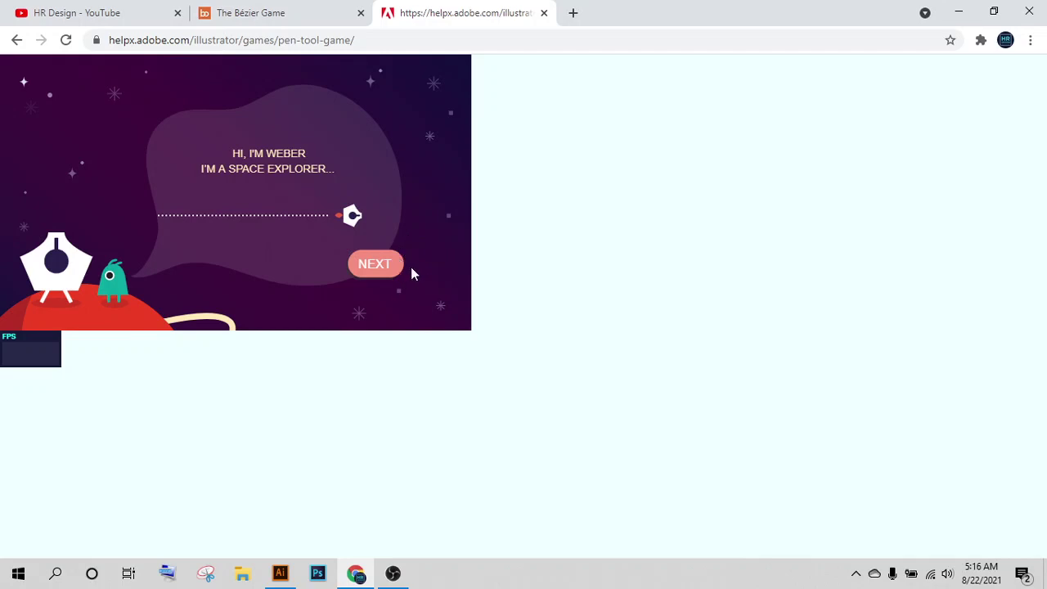
# Advance through the game's intro messages into the pen tool tutorial
pyautogui.click(385, 269)
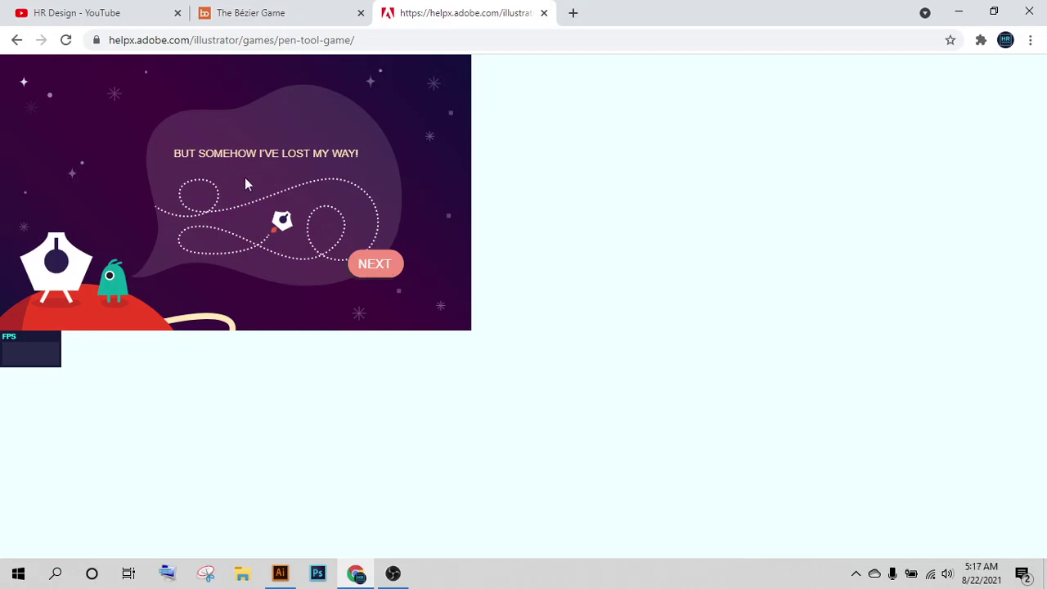
pyautogui.click(381, 264)
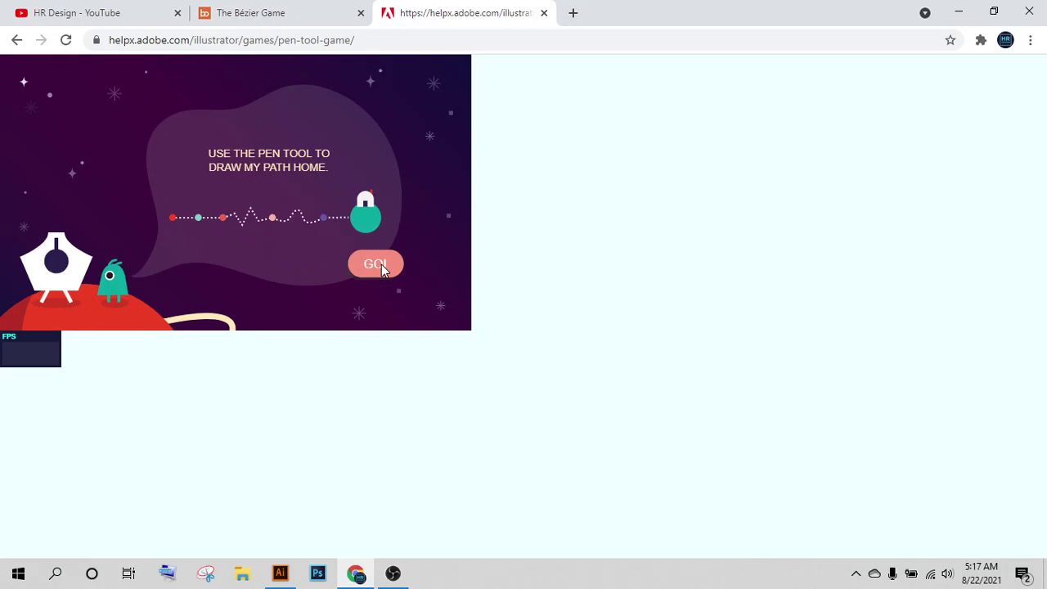
pyautogui.click(381, 264)
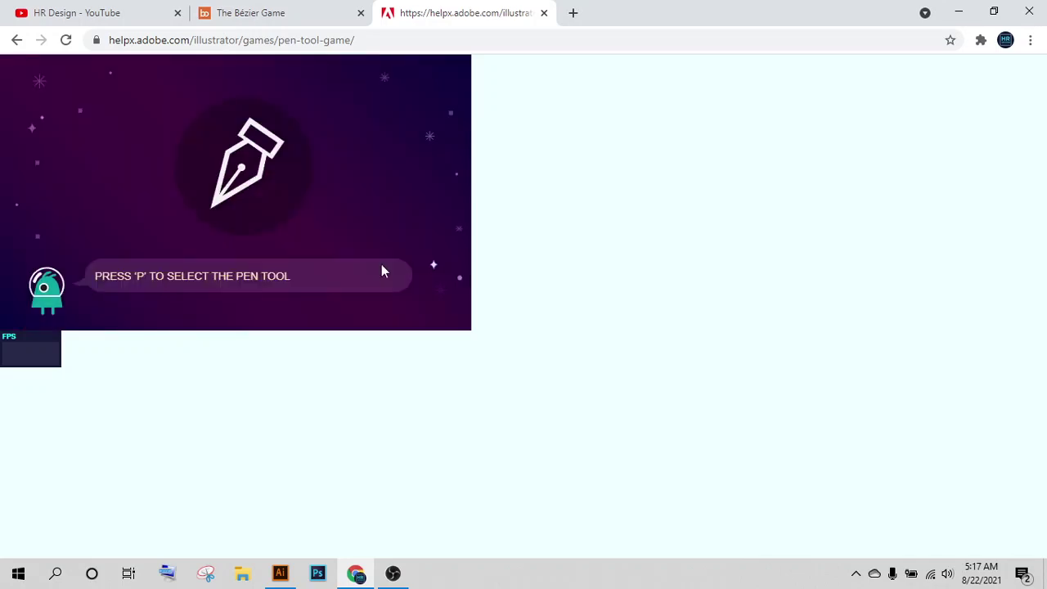
# With the pen (P), draw the four-point tutorial path, end it with Esc, and start playing
pyautogui.press('p')
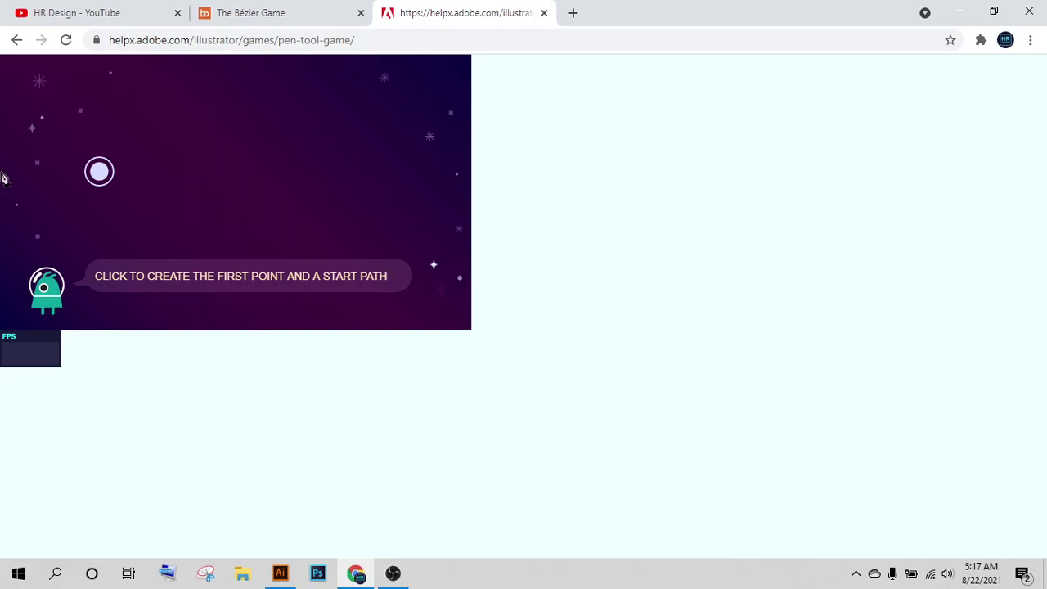
pyautogui.click(99, 172)
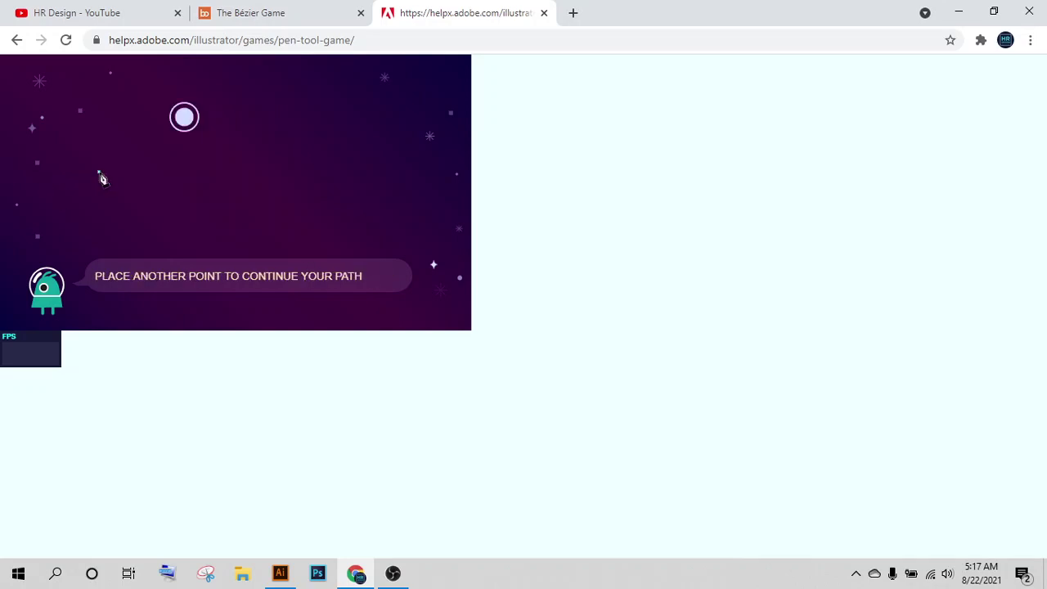
pyautogui.click(181, 118)
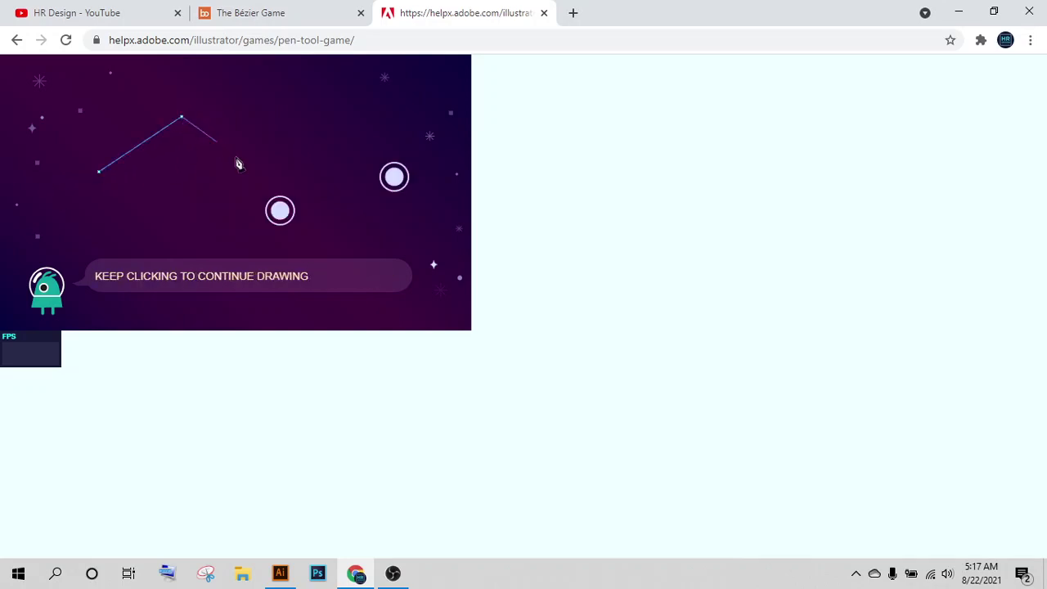
pyautogui.click(280, 211)
pyautogui.click(394, 178)
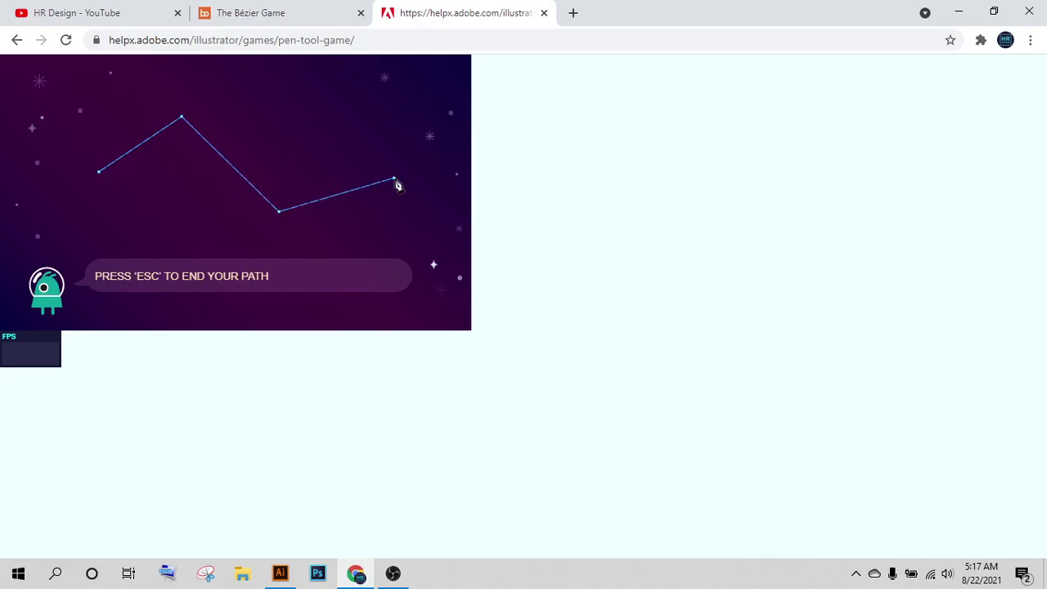
pyautogui.press('Escape')
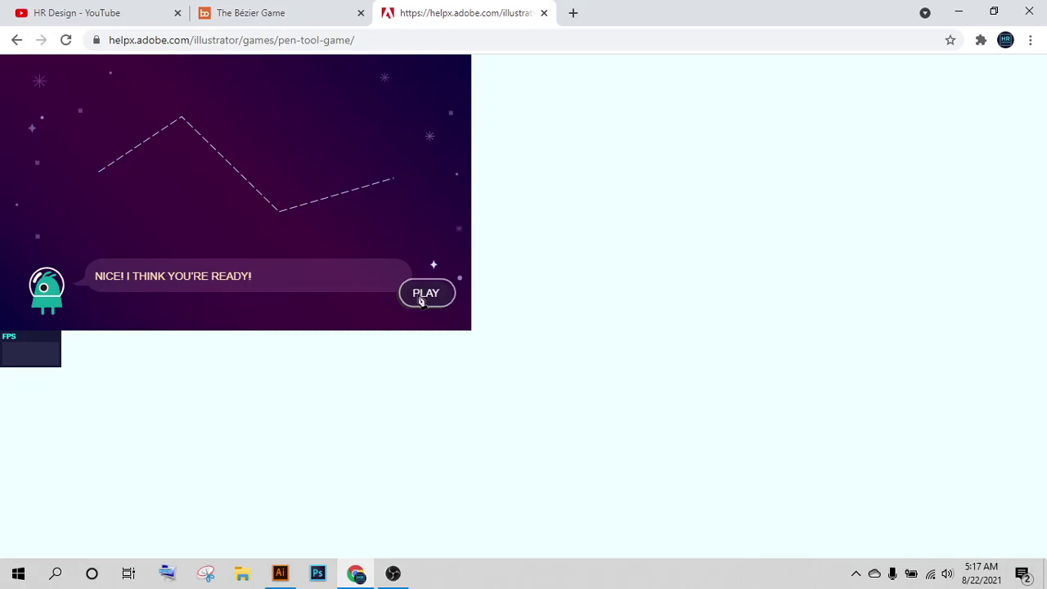
pyautogui.click(424, 296)
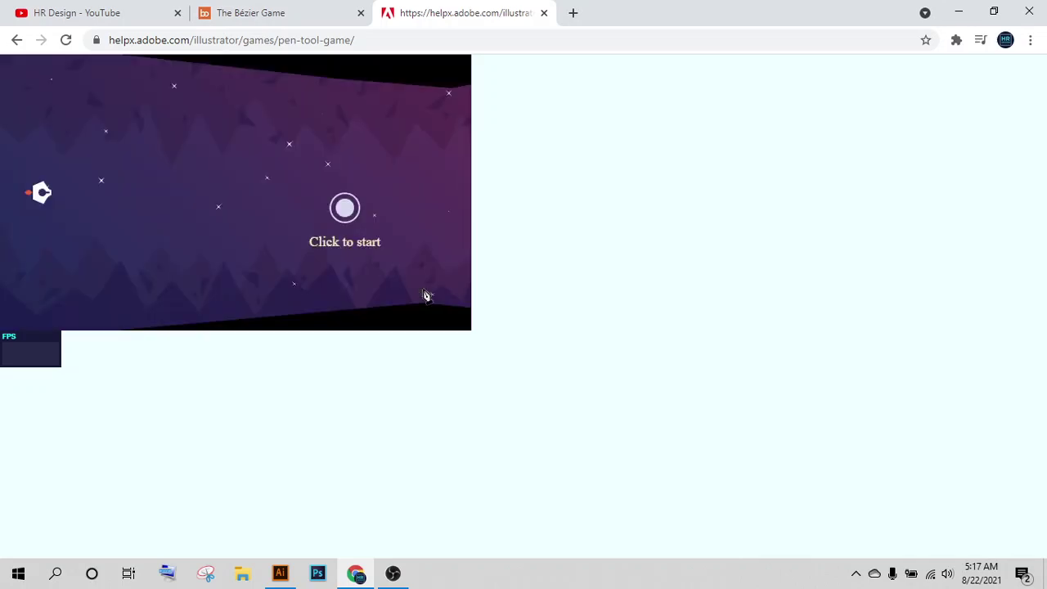
# Place path points guiding the ship to a score of 20, then retry after game over
pyautogui.click(345, 211)
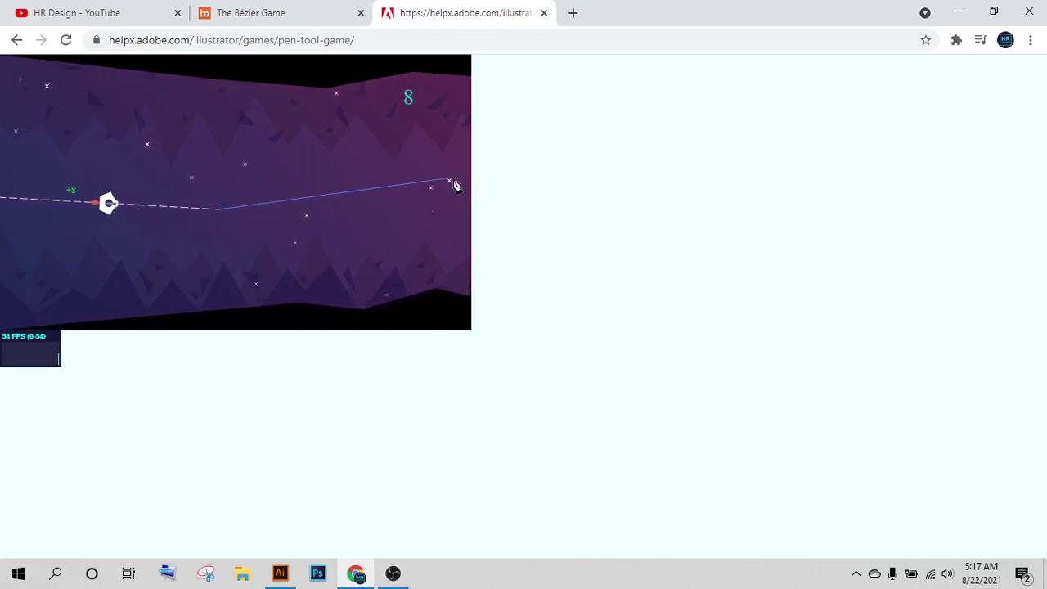
pyautogui.click(469, 180)
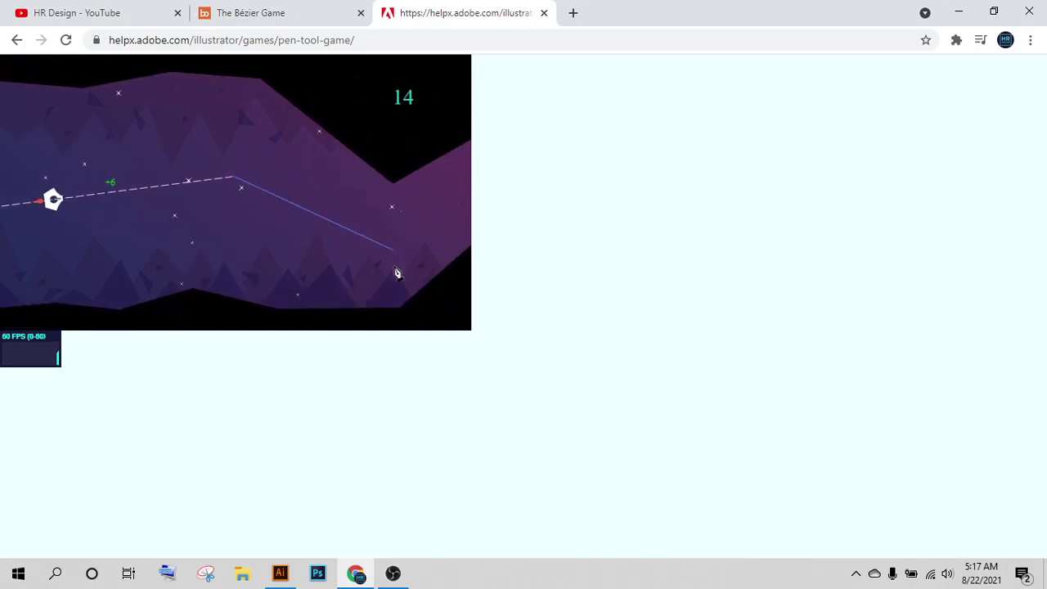
pyautogui.click(462, 238)
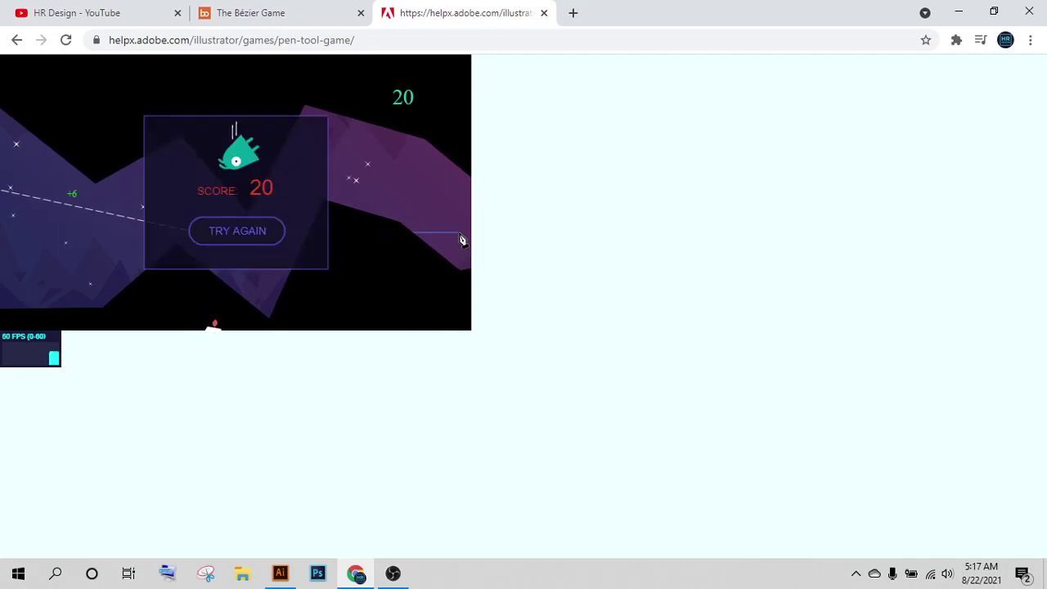
pyautogui.click(236, 239)
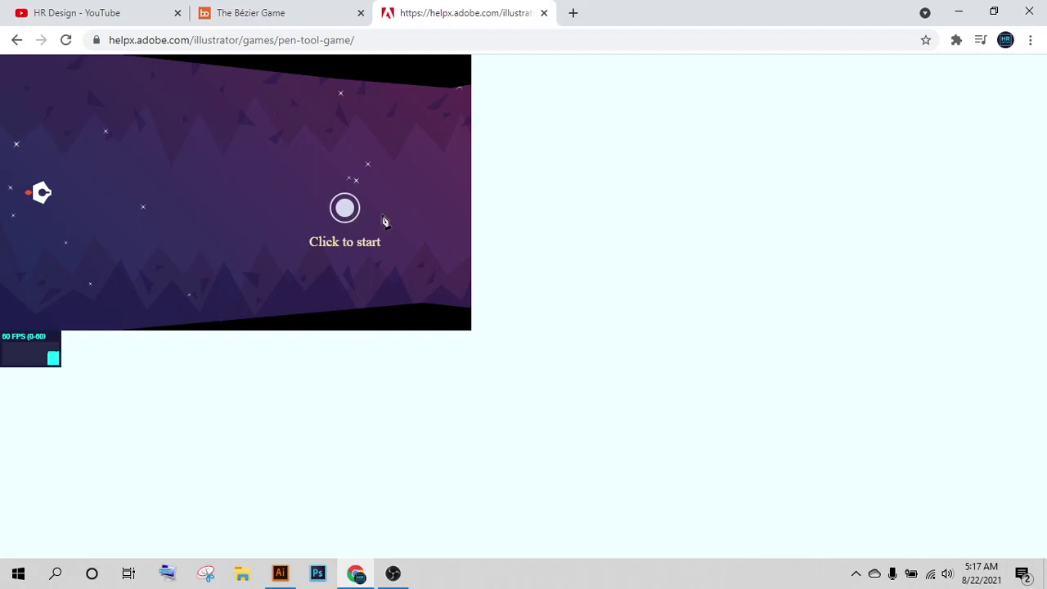
# Restart the cave level and plot the ship's path over the first valleys and peaks
pyautogui.click(345, 211)
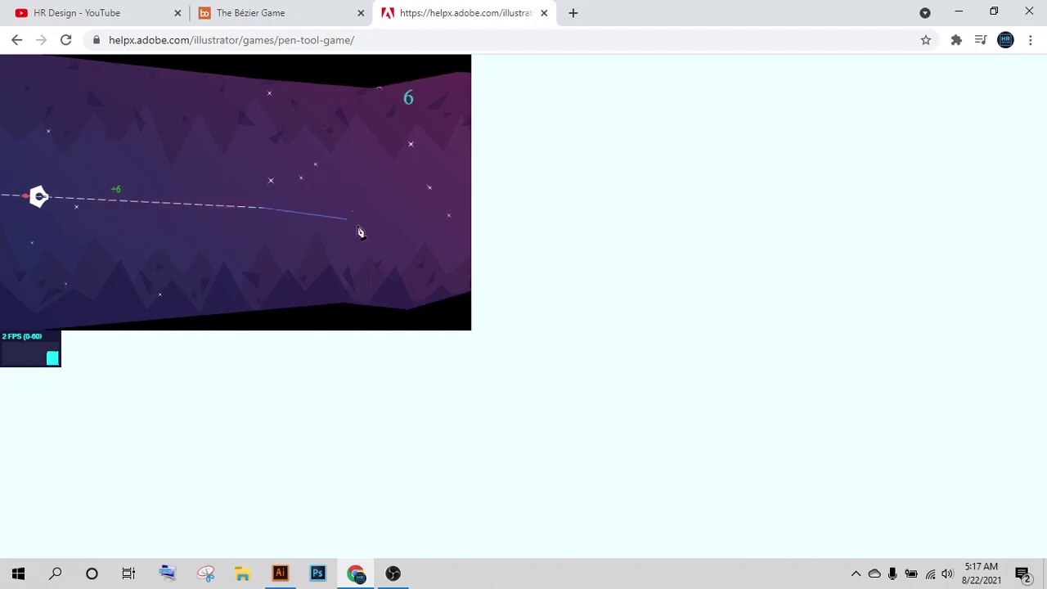
pyautogui.click(468, 257)
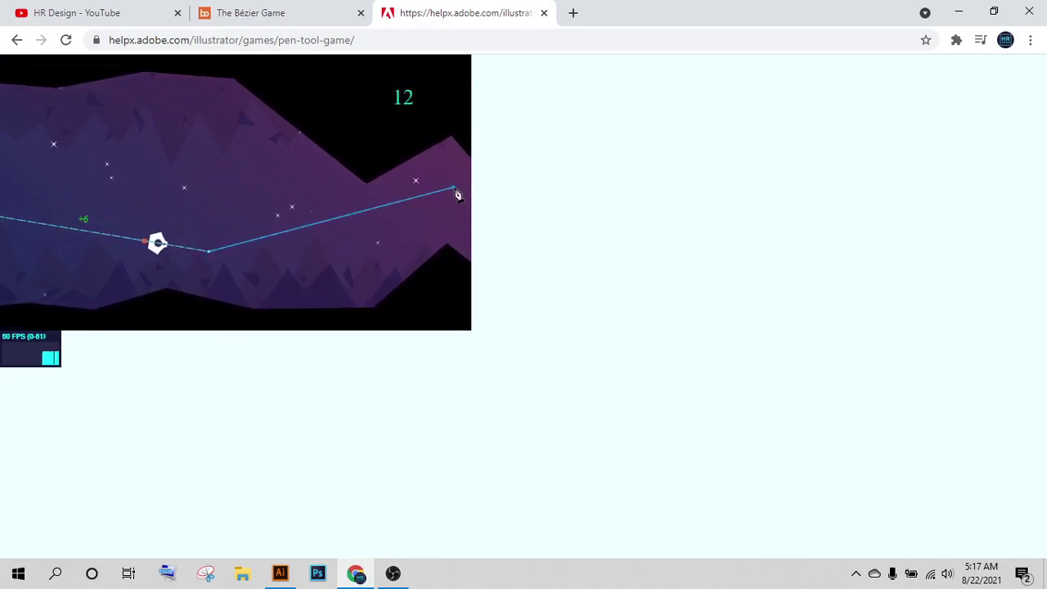
pyautogui.click(456, 194)
pyautogui.click(308, 283)
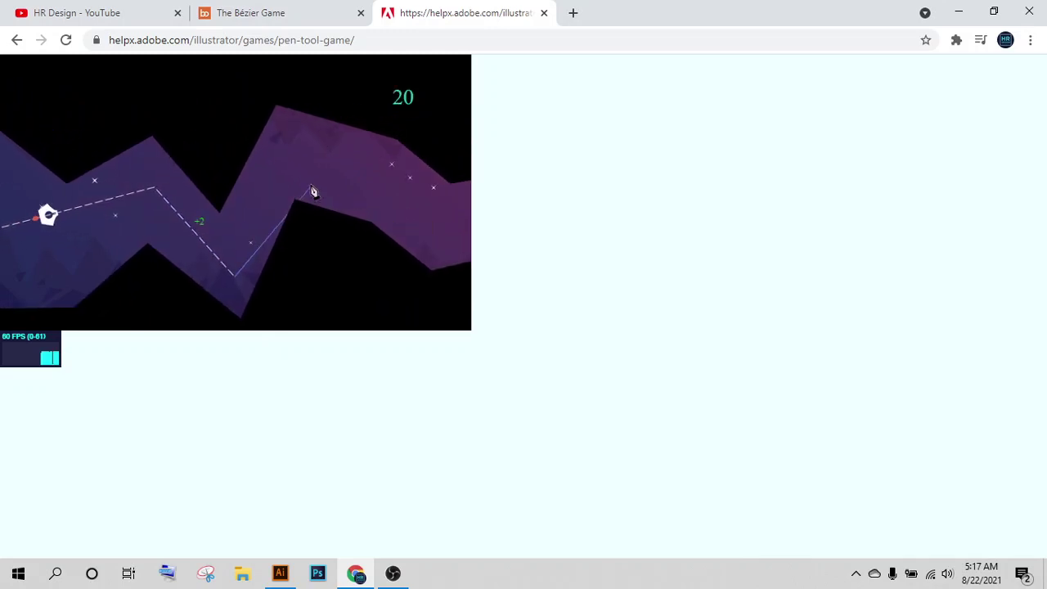
pyautogui.click(299, 141)
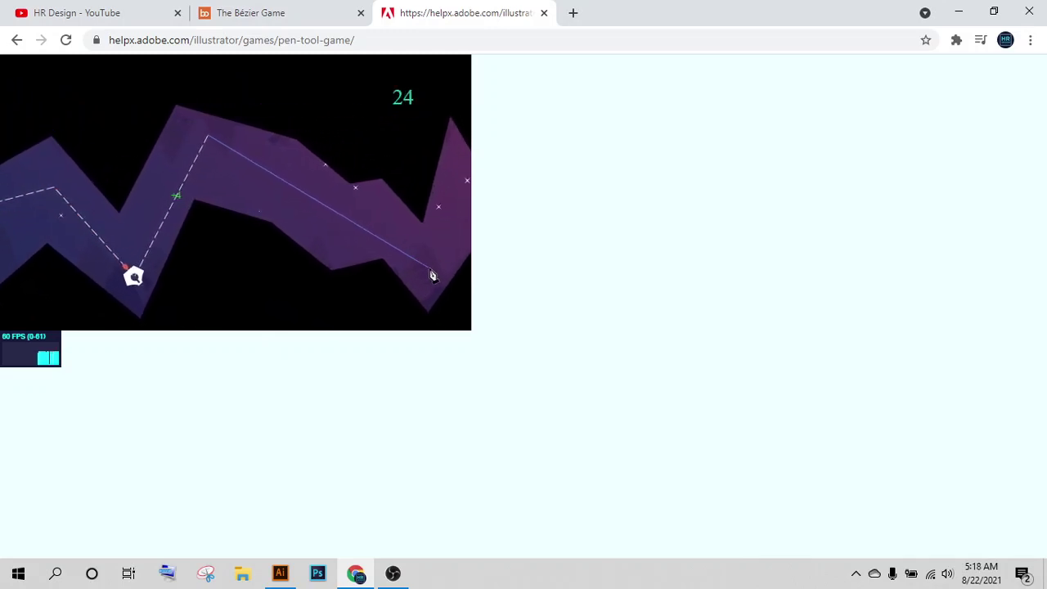
pyautogui.click(429, 273)
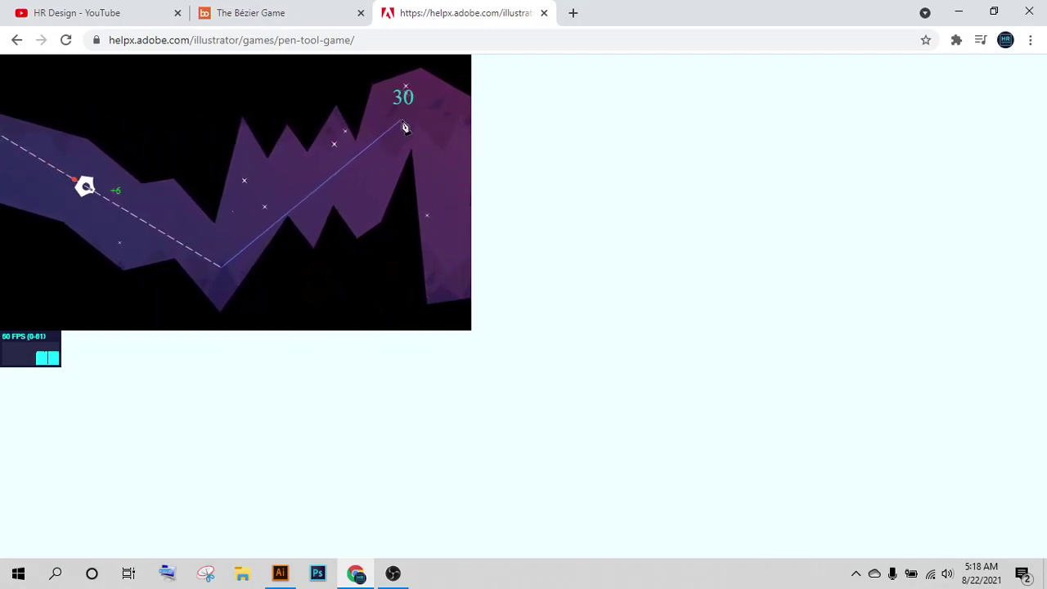
pyautogui.click(402, 125)
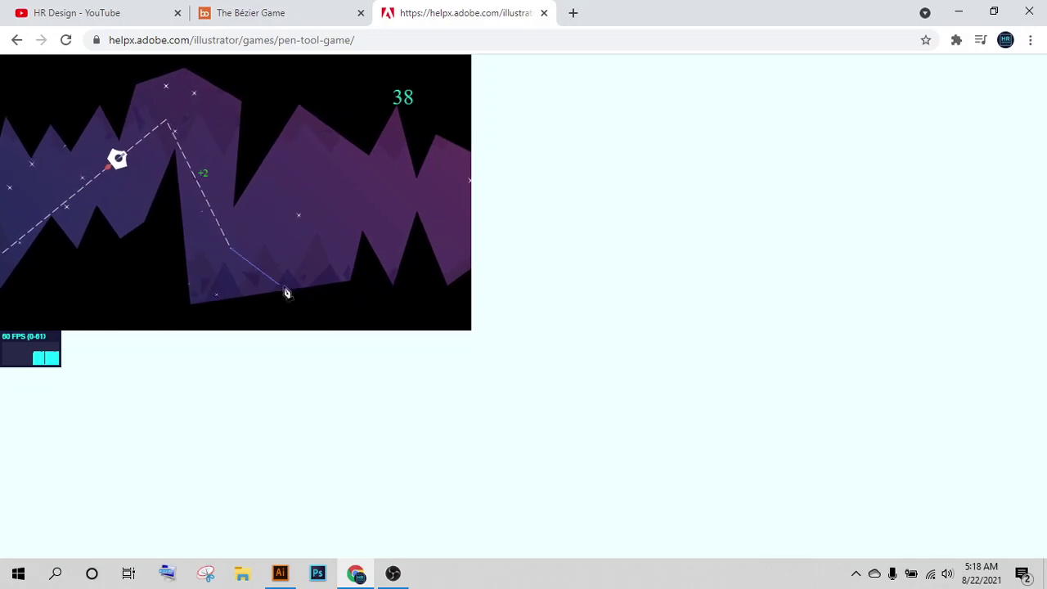
pyautogui.click(463, 192)
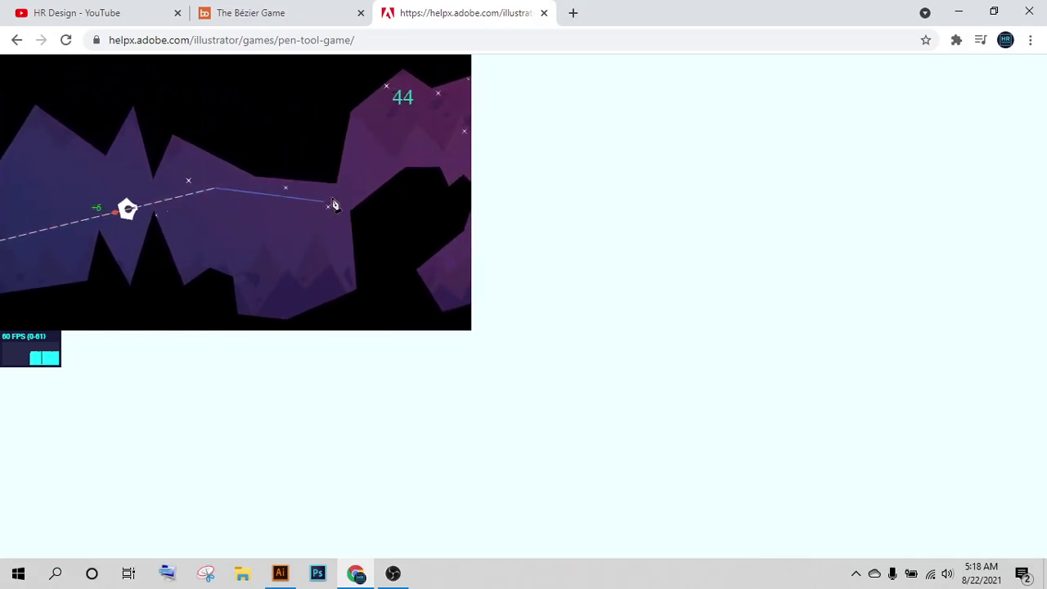
pyautogui.click(361, 191)
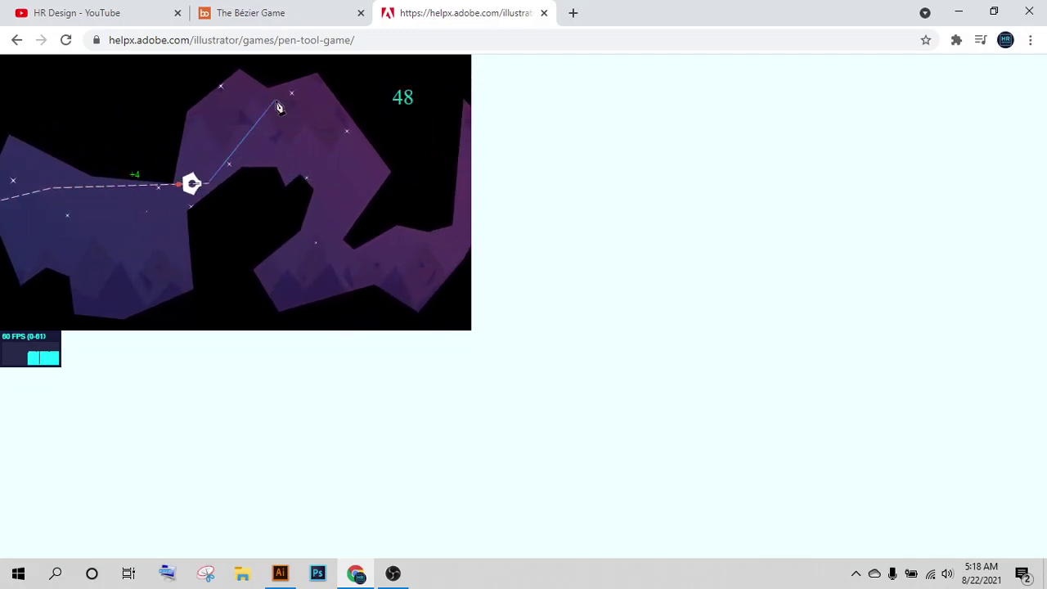
# Extend the path through the cave's upper bends, lower passages and top peak
pyautogui.click(244, 98)
pyautogui.click(287, 201)
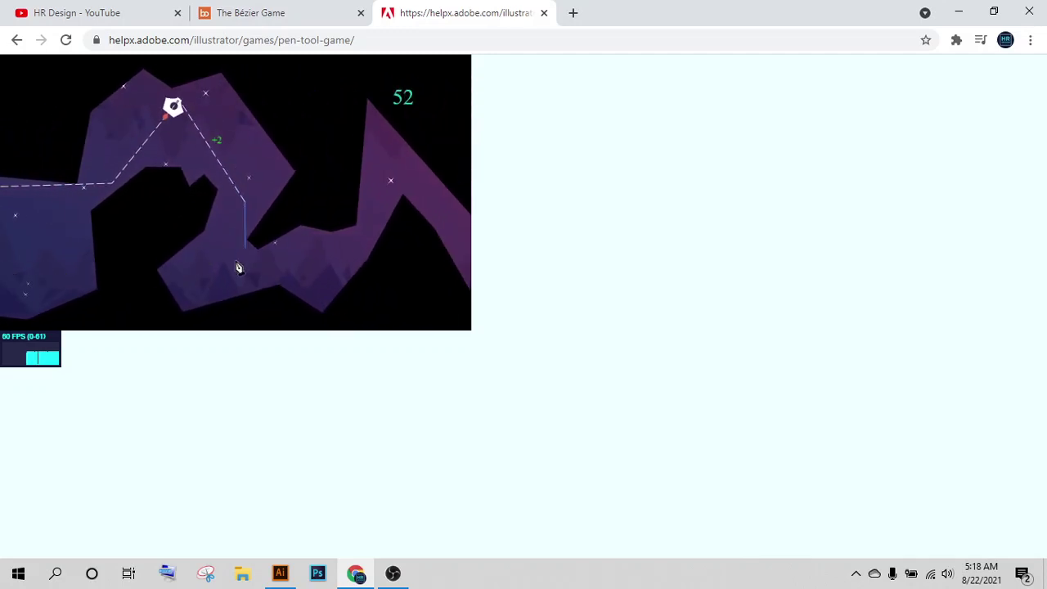
pyautogui.click(171, 279)
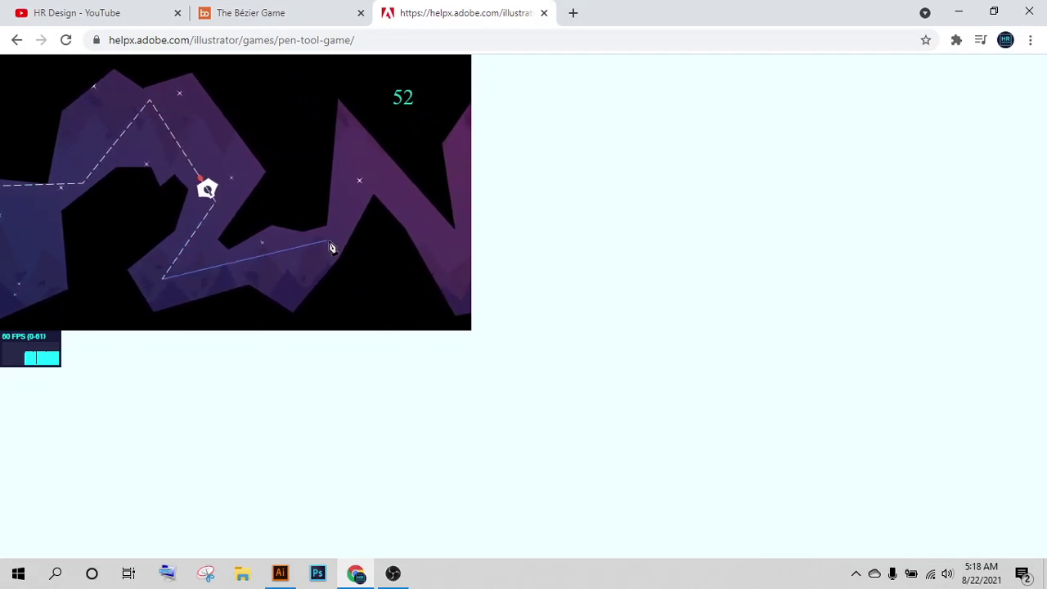
pyautogui.click(330, 245)
pyautogui.click(250, 158)
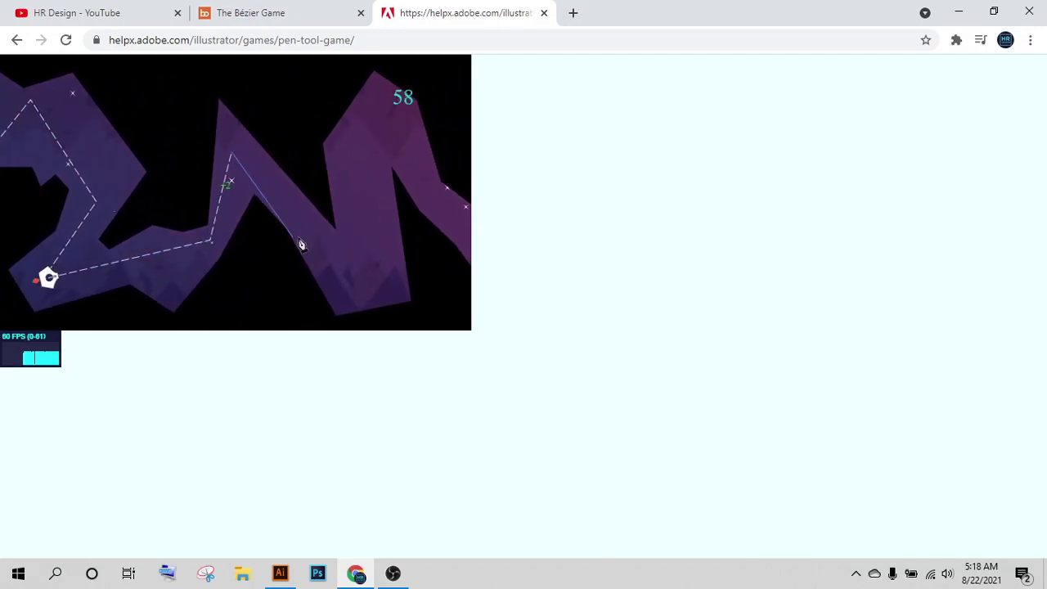
pyautogui.click(367, 290)
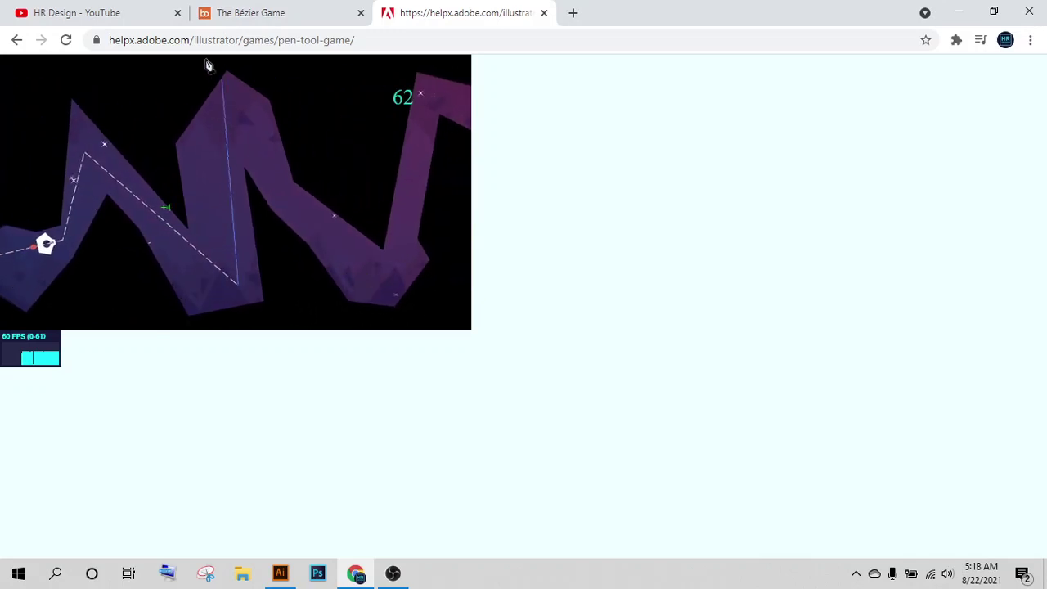
pyautogui.click(215, 104)
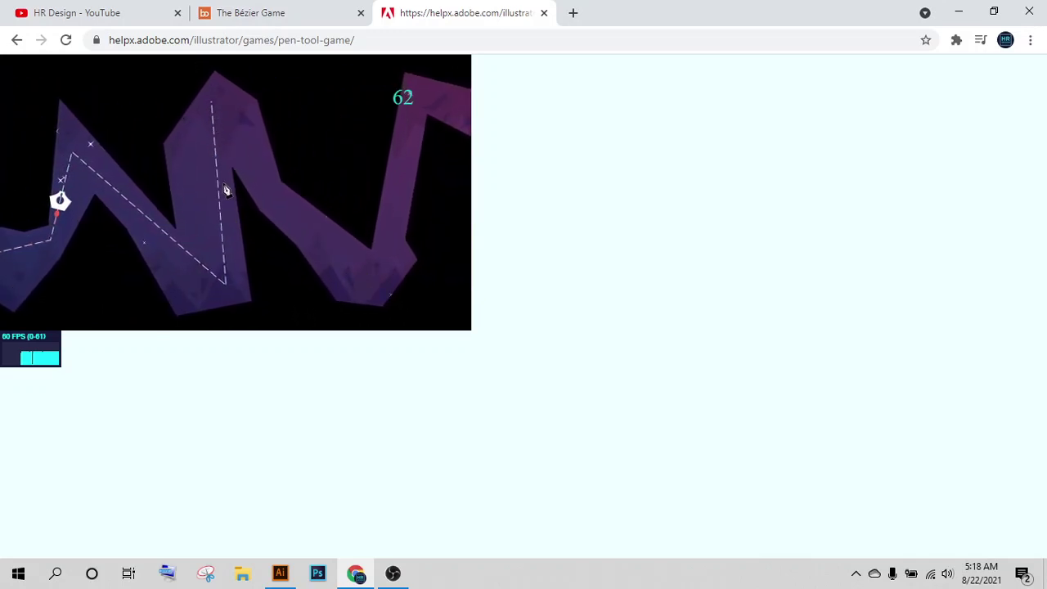
pyautogui.click(339, 283)
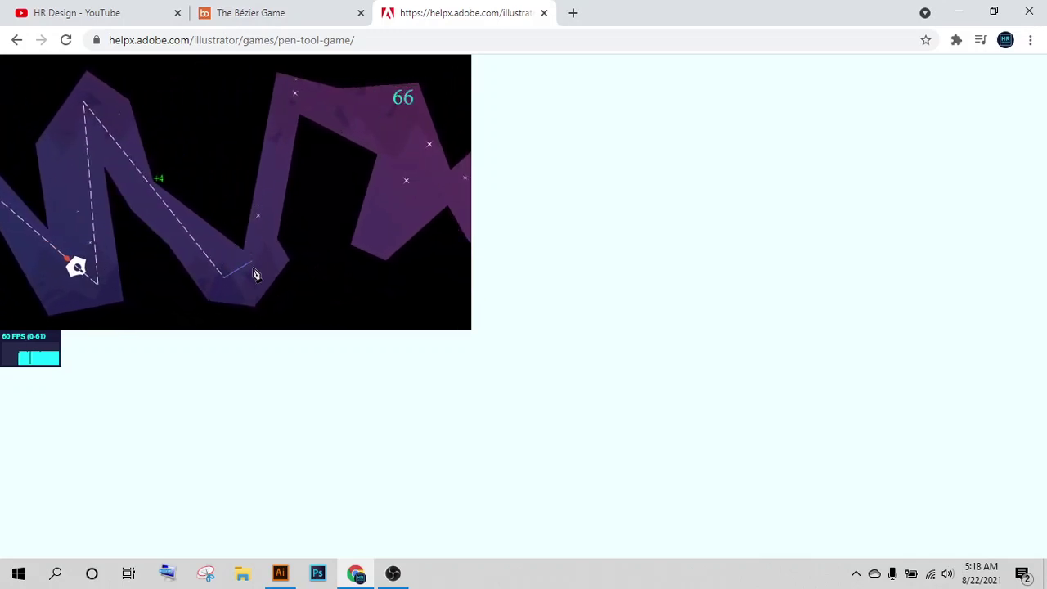
pyautogui.click(254, 279)
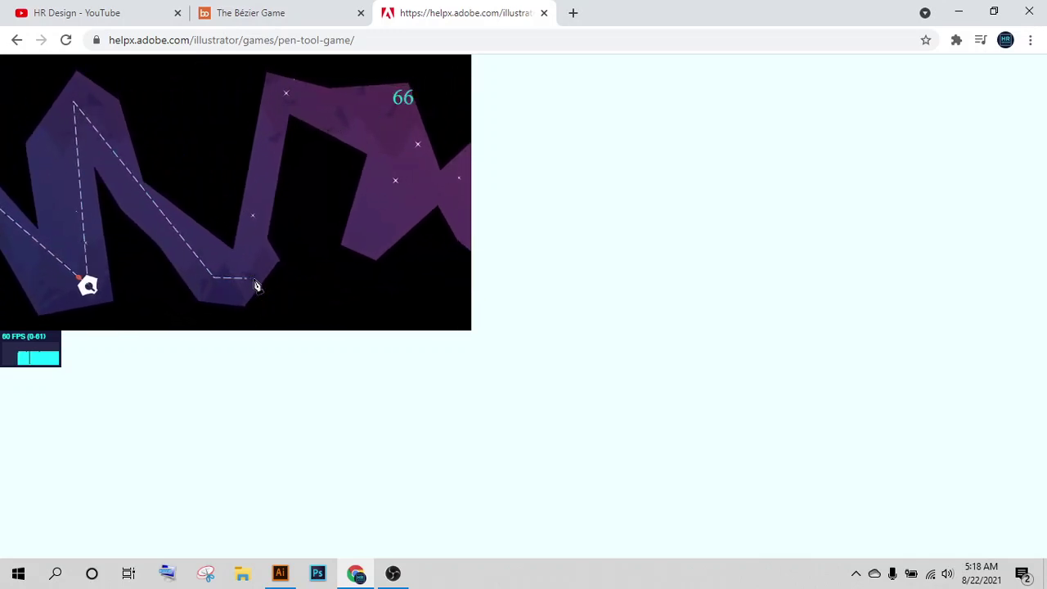
pyautogui.click(250, 106)
# Carry the path across the open cavern to the red planet and end it for 92 points
pyautogui.click(336, 126)
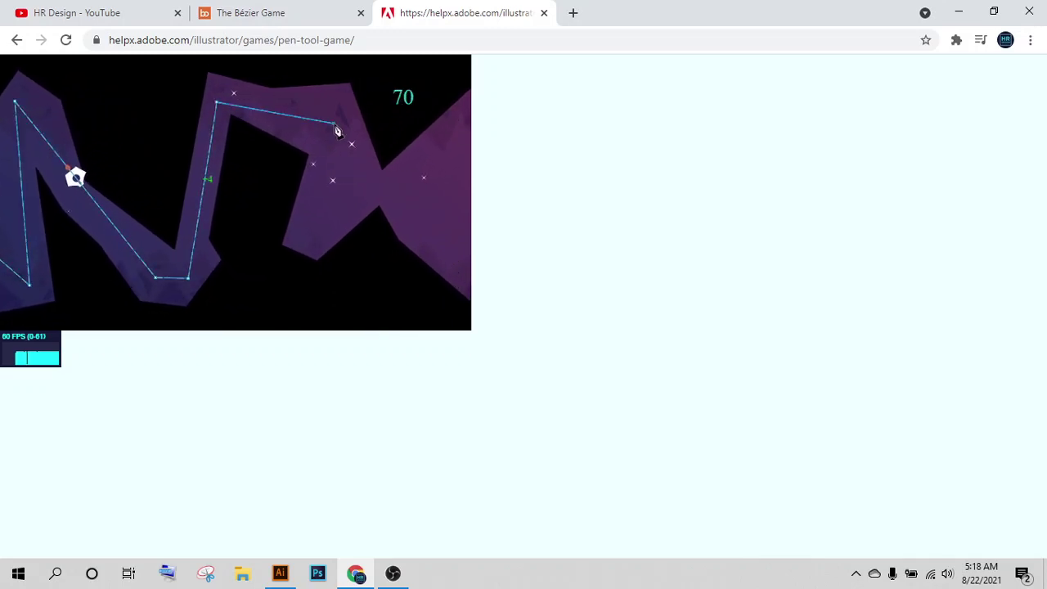
pyautogui.click(207, 239)
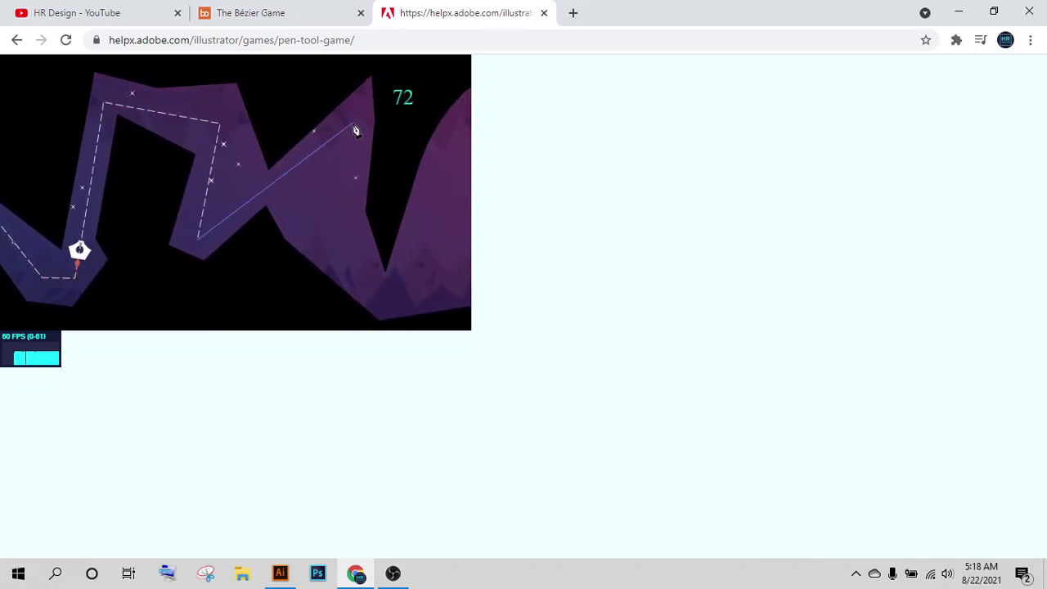
pyautogui.click(350, 122)
pyautogui.click(202, 251)
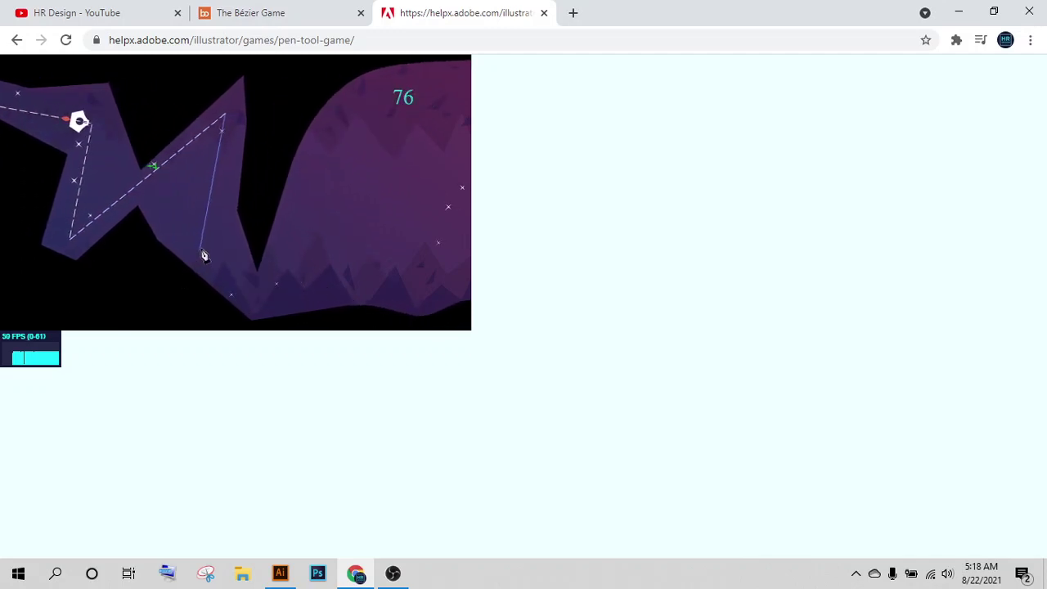
pyautogui.click(268, 307)
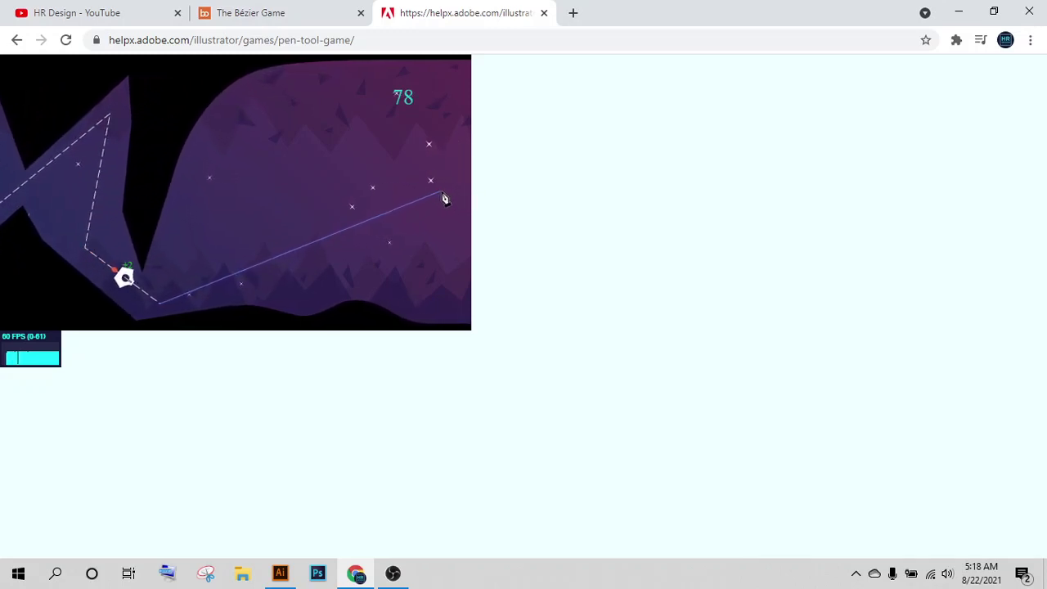
pyautogui.click(455, 194)
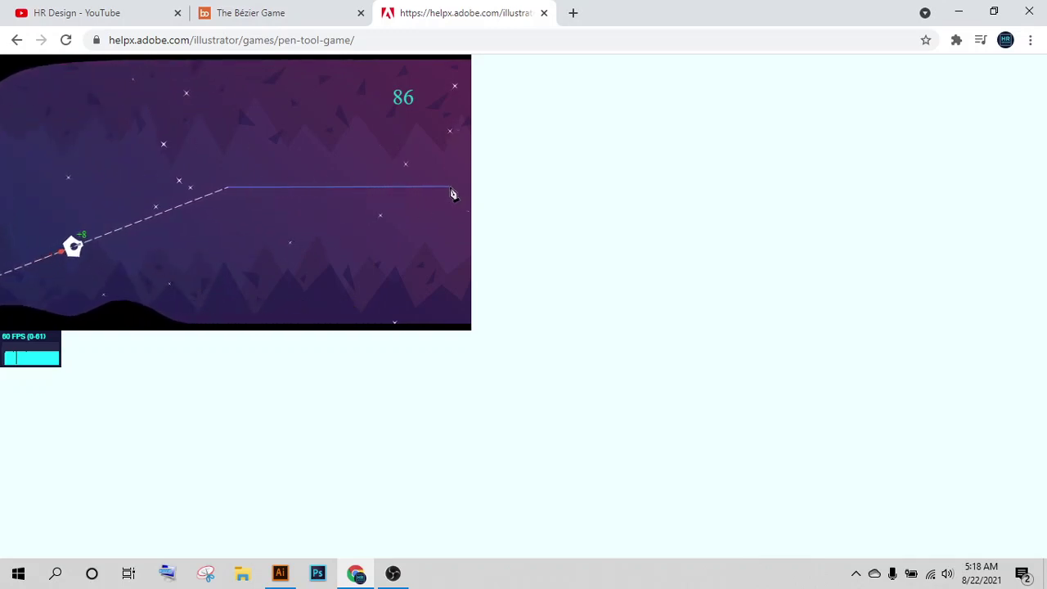
pyautogui.click(470, 174)
pyautogui.click(413, 191)
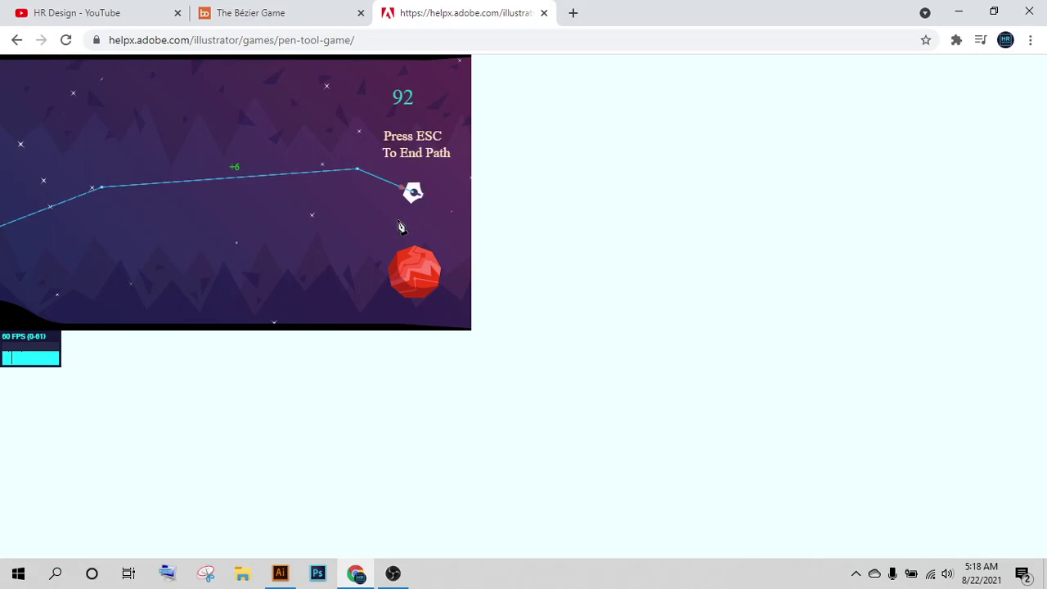
pyautogui.press('Escape')
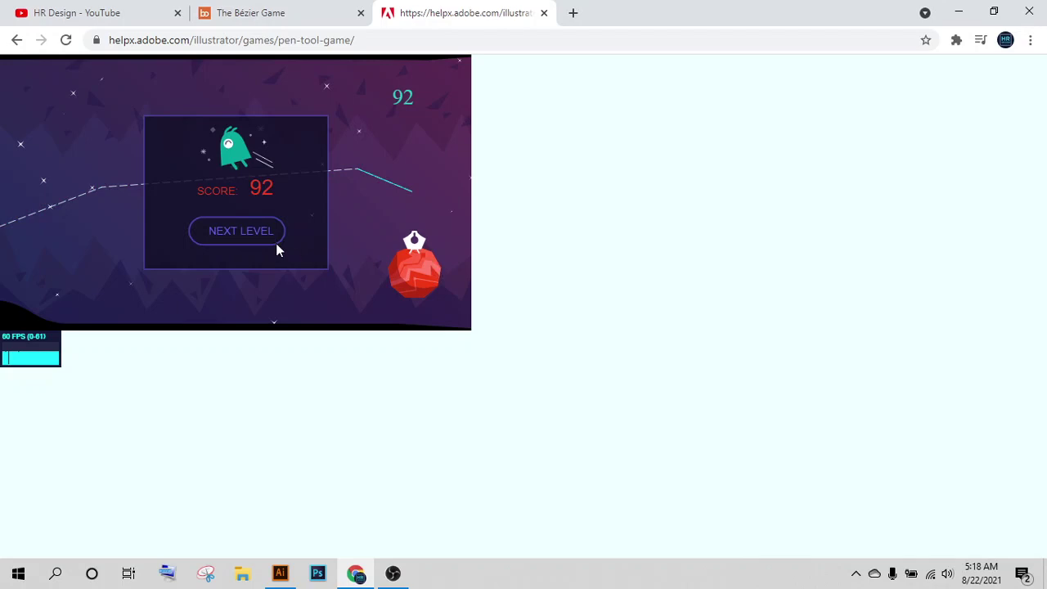
# Advance to the rocket level and trace its outline, closing it at the start point
pyautogui.click(255, 232)
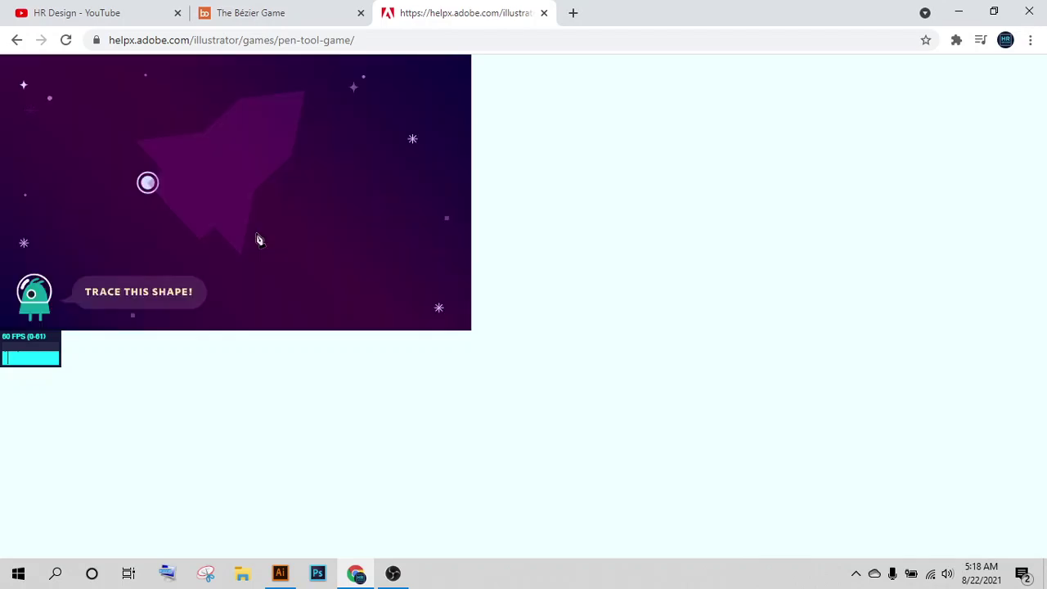
pyautogui.click(145, 182)
pyautogui.click(198, 236)
pyautogui.click(214, 226)
pyautogui.click(237, 253)
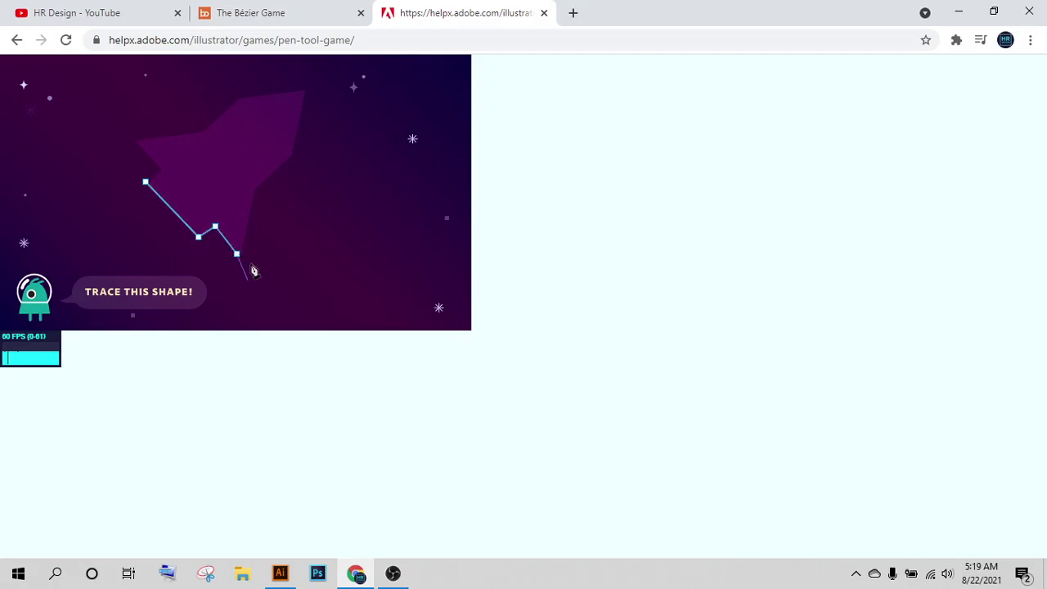
pyautogui.click(253, 189)
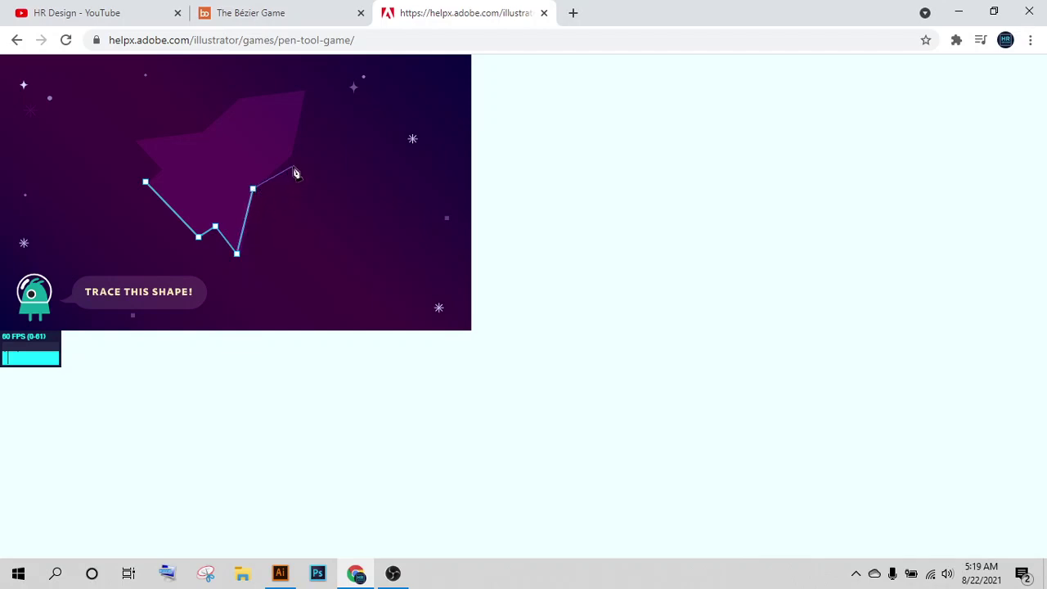
pyautogui.click(293, 155)
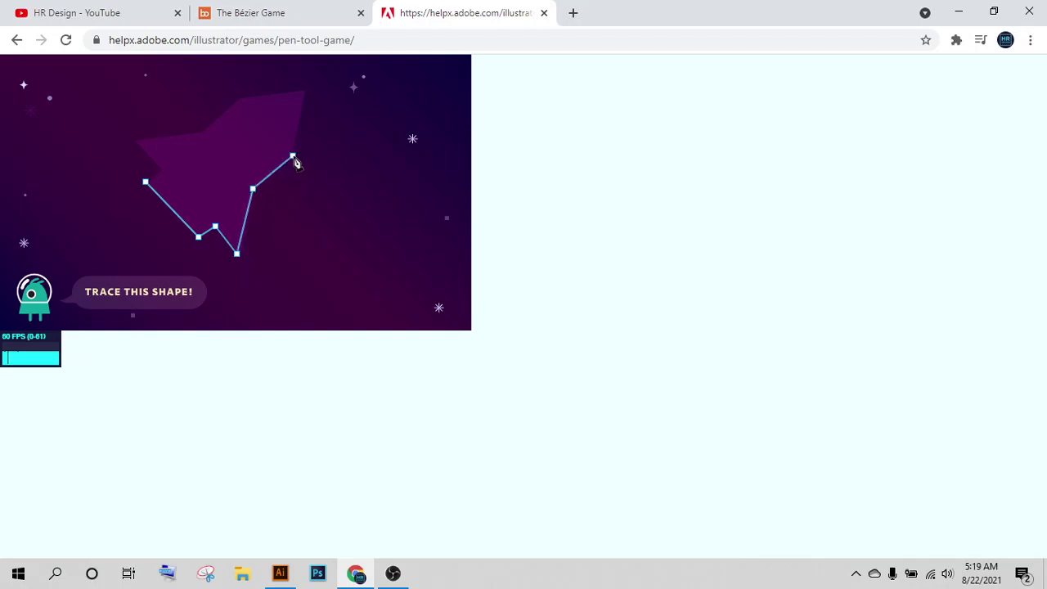
pyautogui.click(304, 92)
pyautogui.click(238, 95)
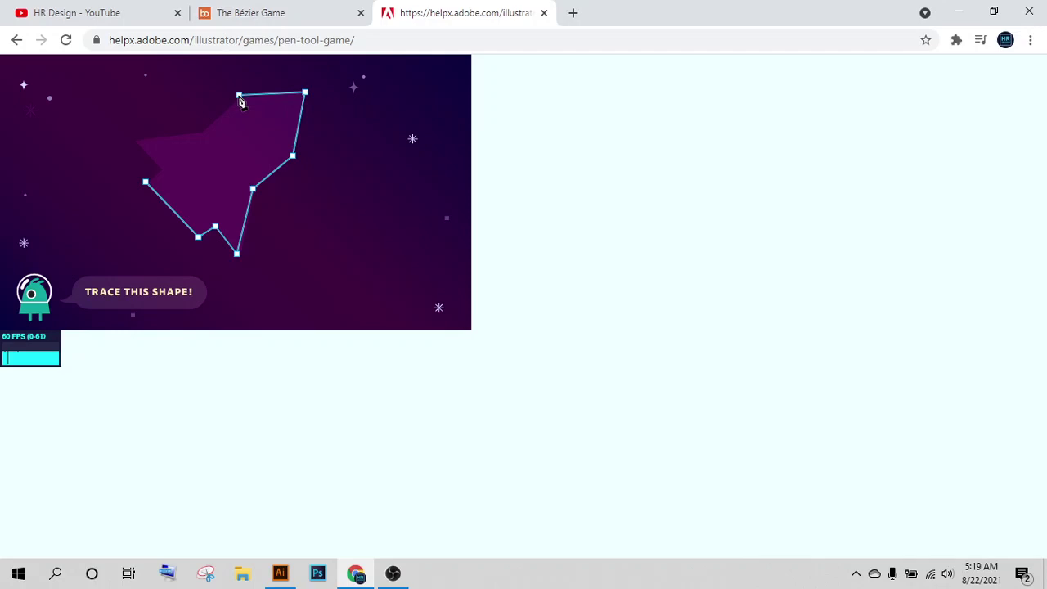
pyautogui.click(201, 133)
pyautogui.click(132, 140)
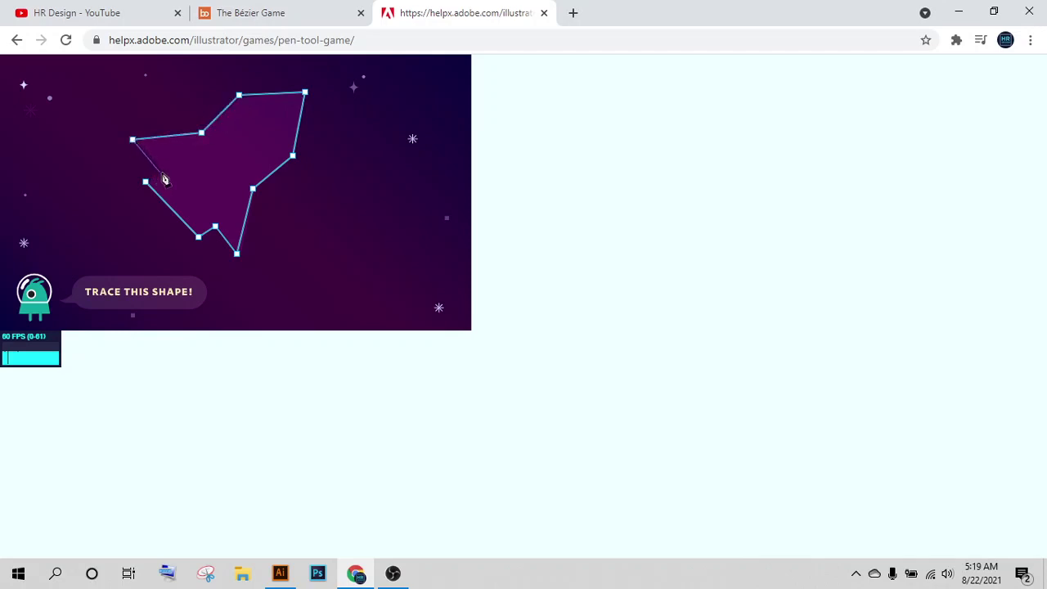
pyautogui.click(159, 169)
# Draw the two-curve tutorial path with dragged smooth anchors, earning a Perfect result
pyautogui.click(415, 308)
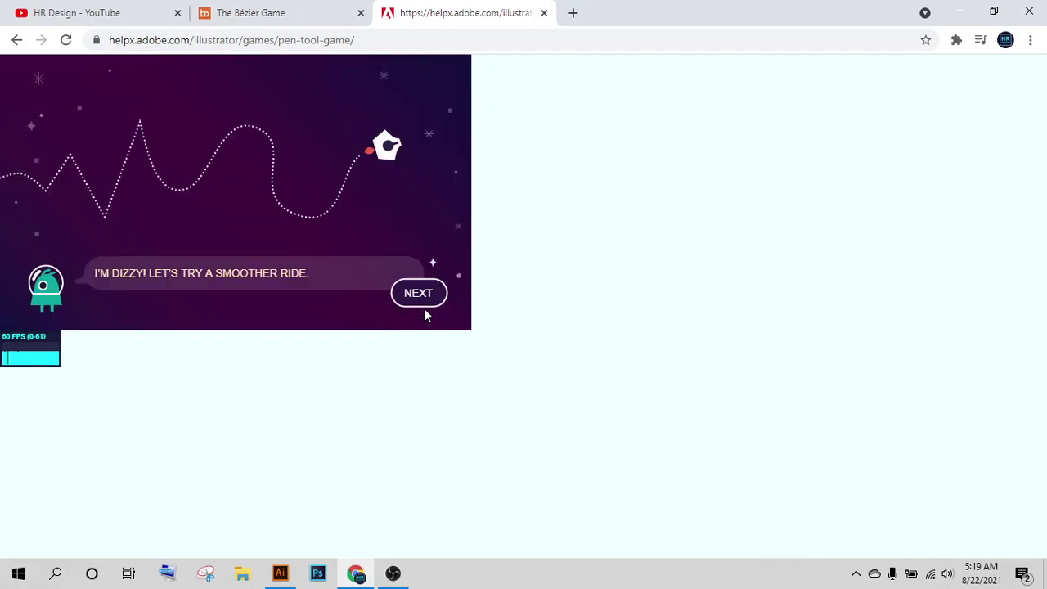
pyautogui.click(401, 301)
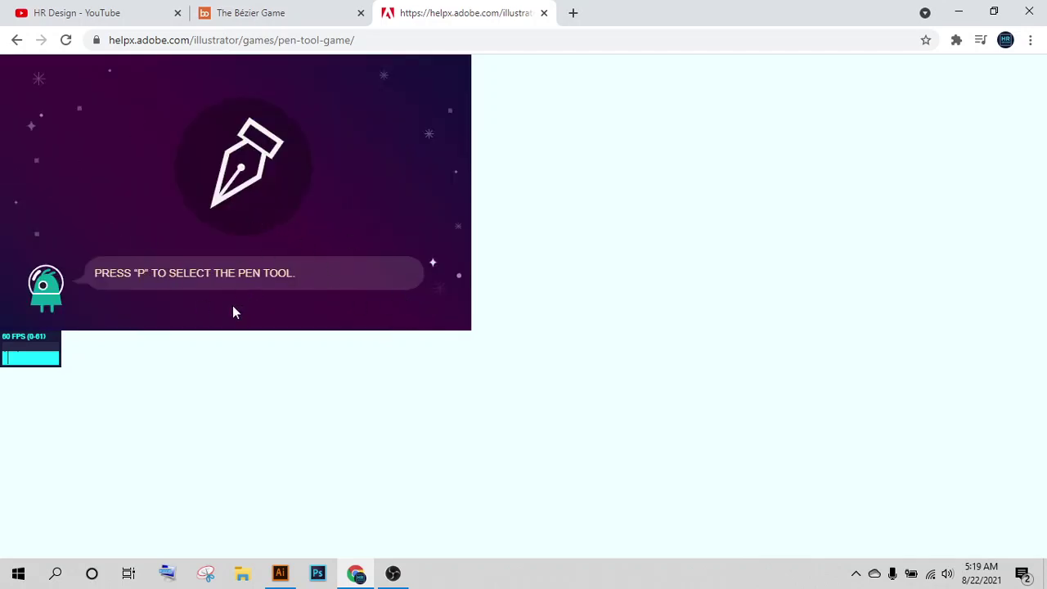
pyautogui.press('p')
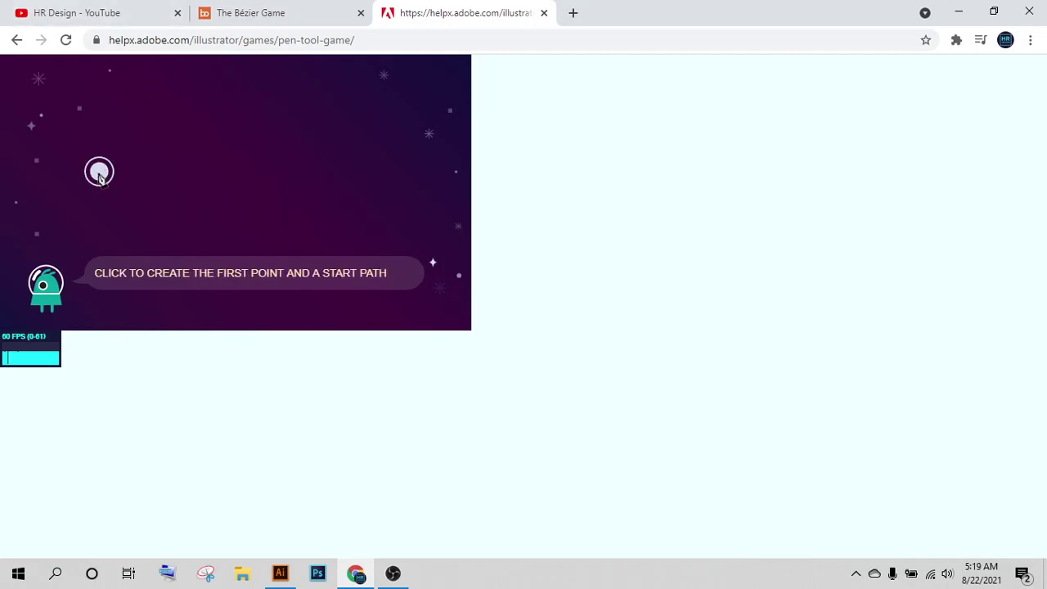
pyautogui.click(98, 173)
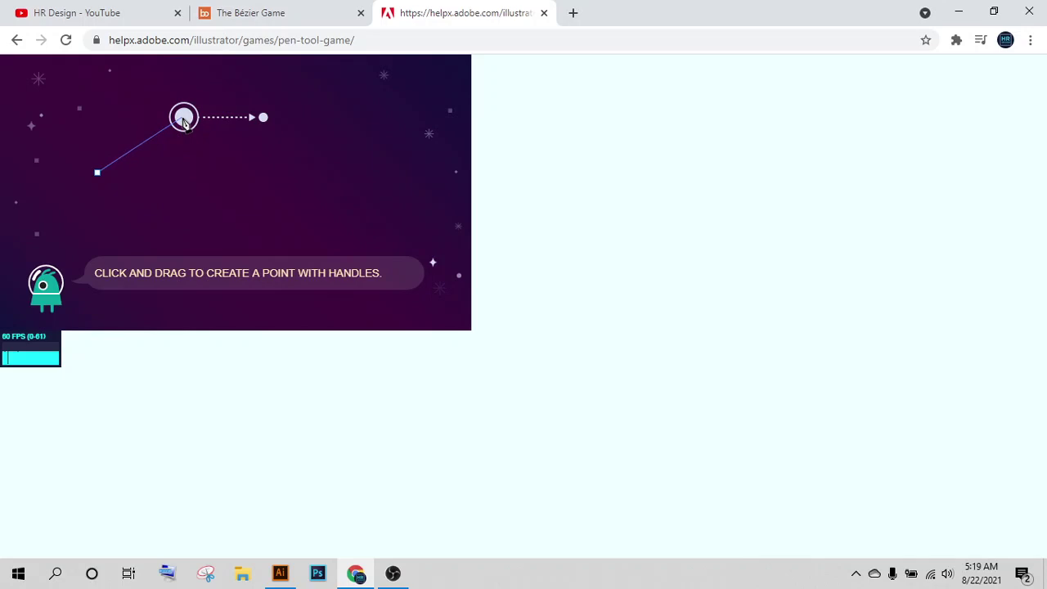
pyautogui.moveTo(184, 118); pyautogui.dragTo(264, 119)
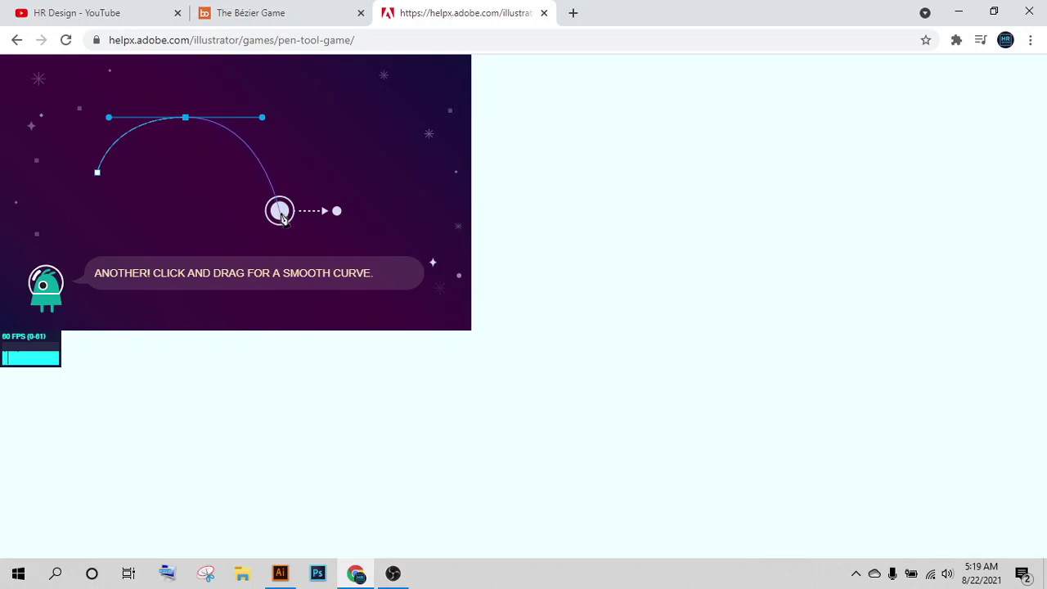
pyautogui.moveTo(280, 212); pyautogui.dragTo(338, 215)
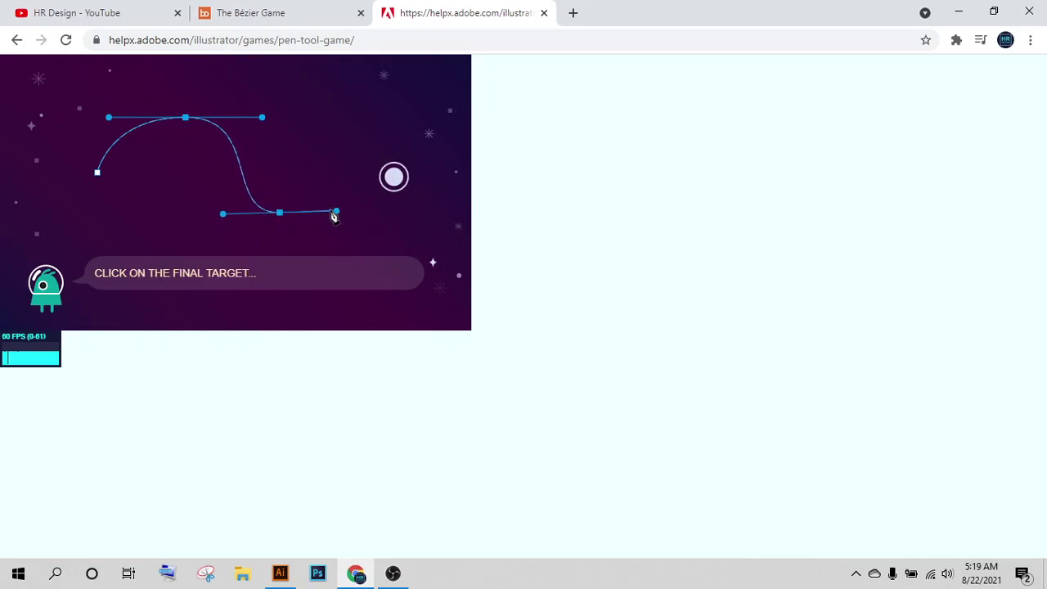
pyautogui.click(395, 182)
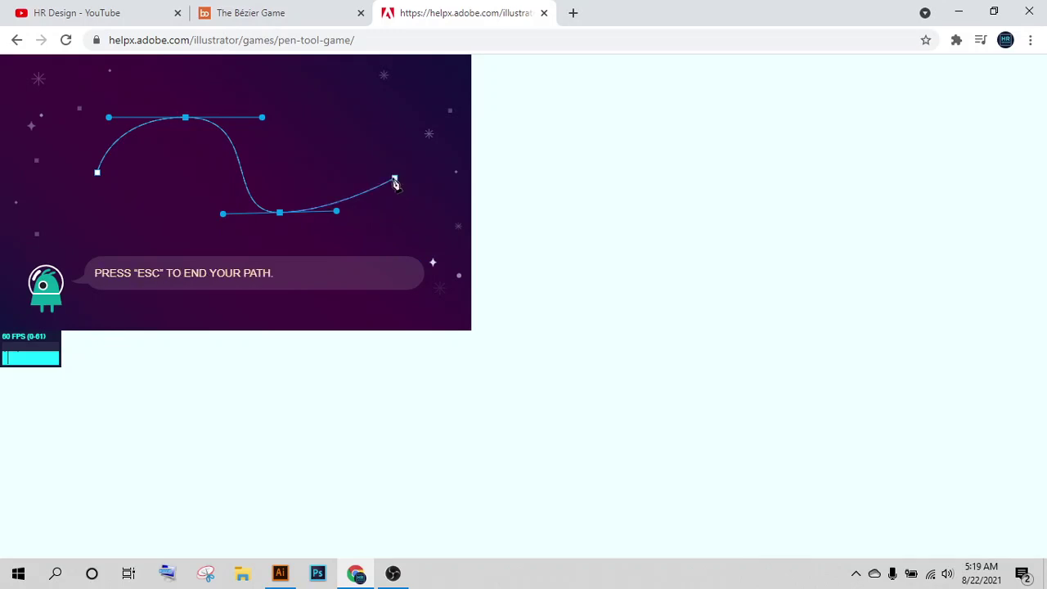
pyautogui.press('Escape')
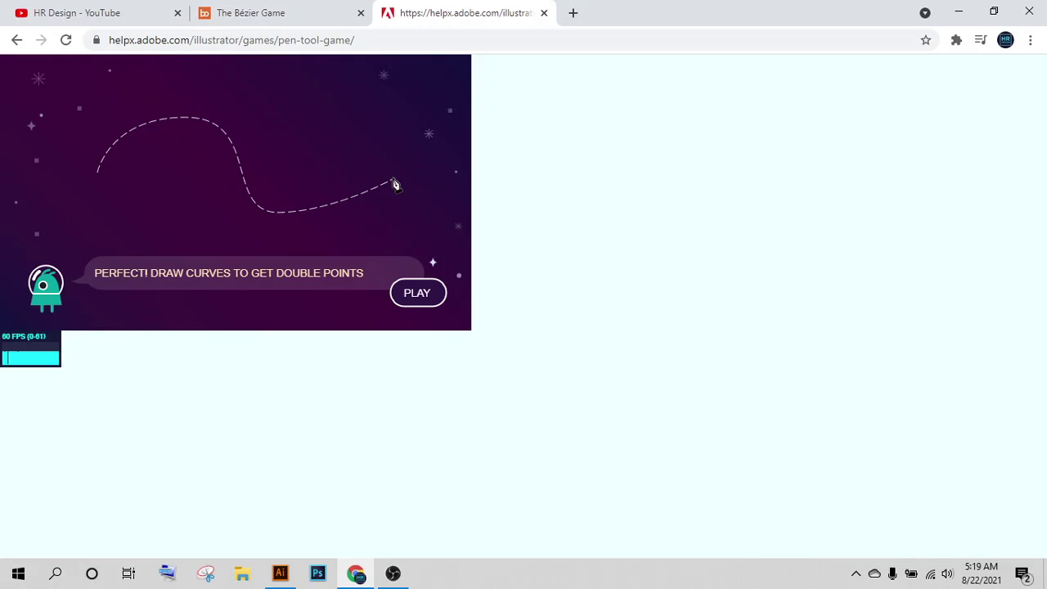
# Start the next level and drag two curved anchors to steer the ship until the run ends at 202
pyautogui.click(425, 306)
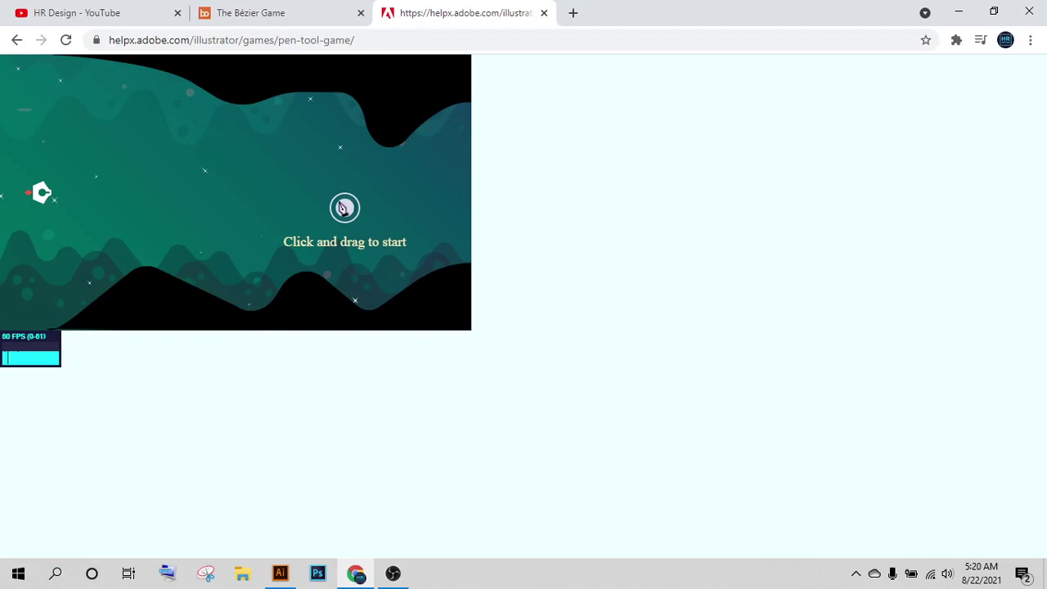
pyautogui.moveTo(343, 210); pyautogui.dragTo(375, 215)
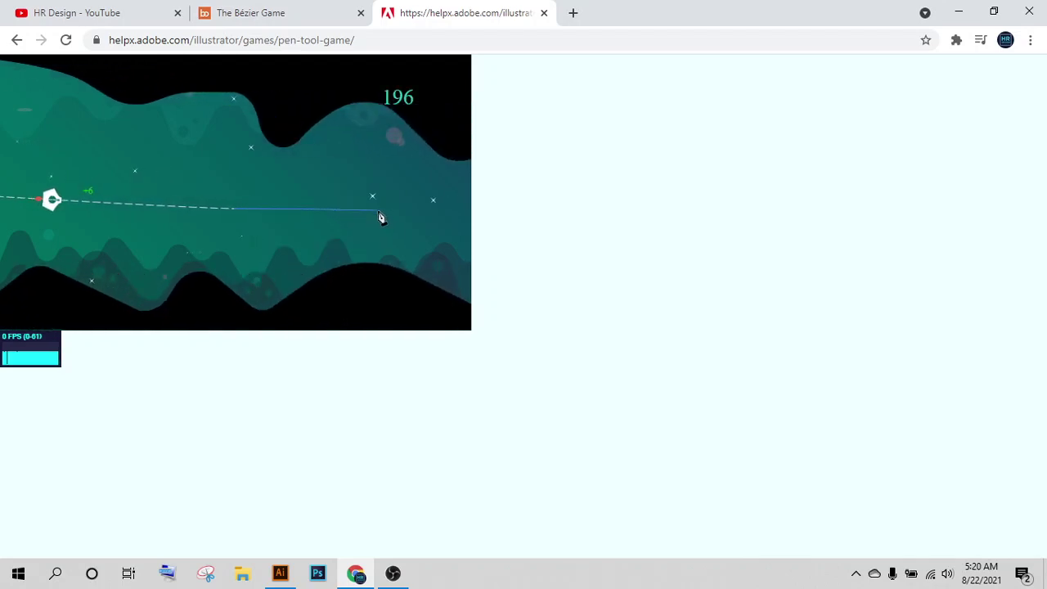
pyautogui.moveTo(463, 252); pyautogui.dragTo(480, 278)
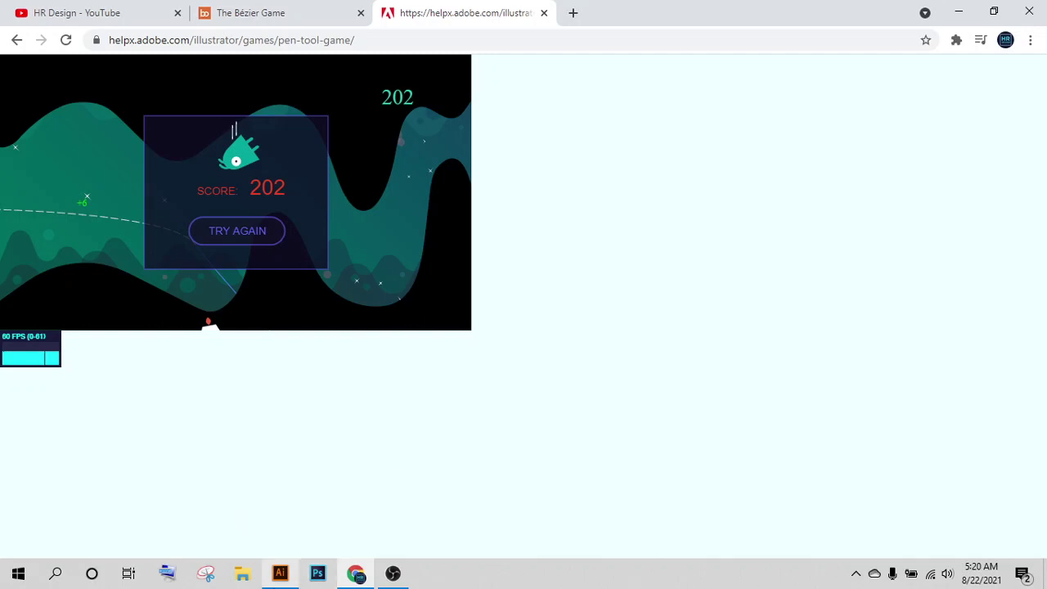
pyautogui.moveTo(280, 574)
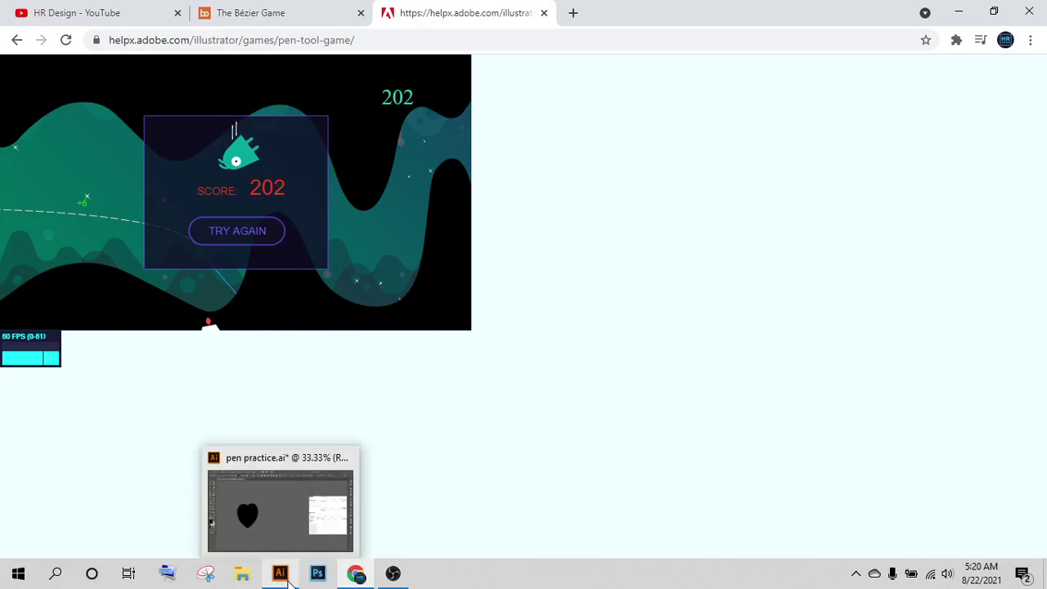
# Switch back to pen practice.ai and delete the black heart drawing beside the worksheet
pyautogui.click(288, 582)
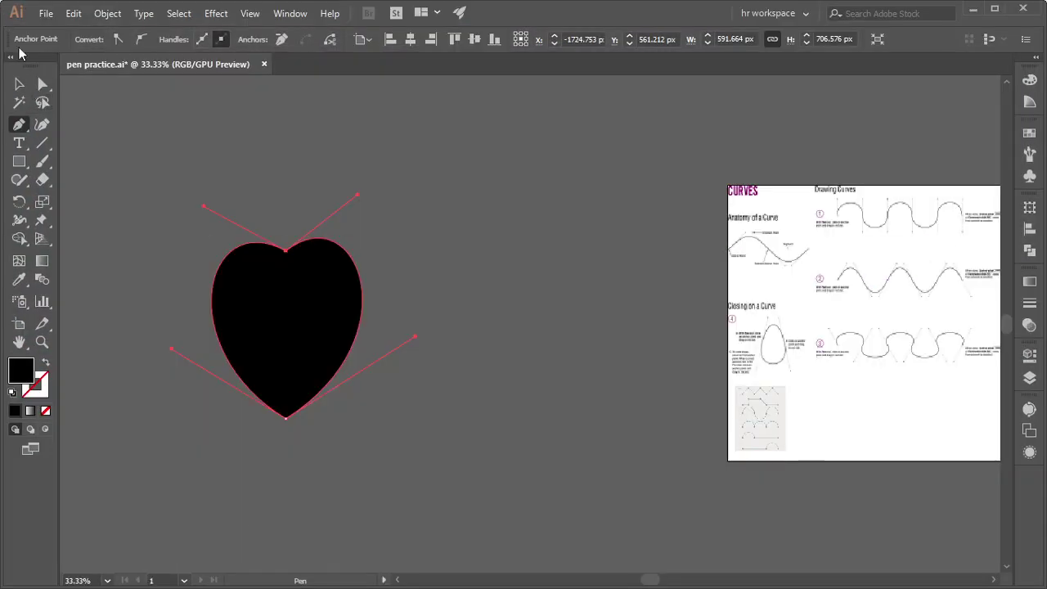
pyautogui.click(18, 83)
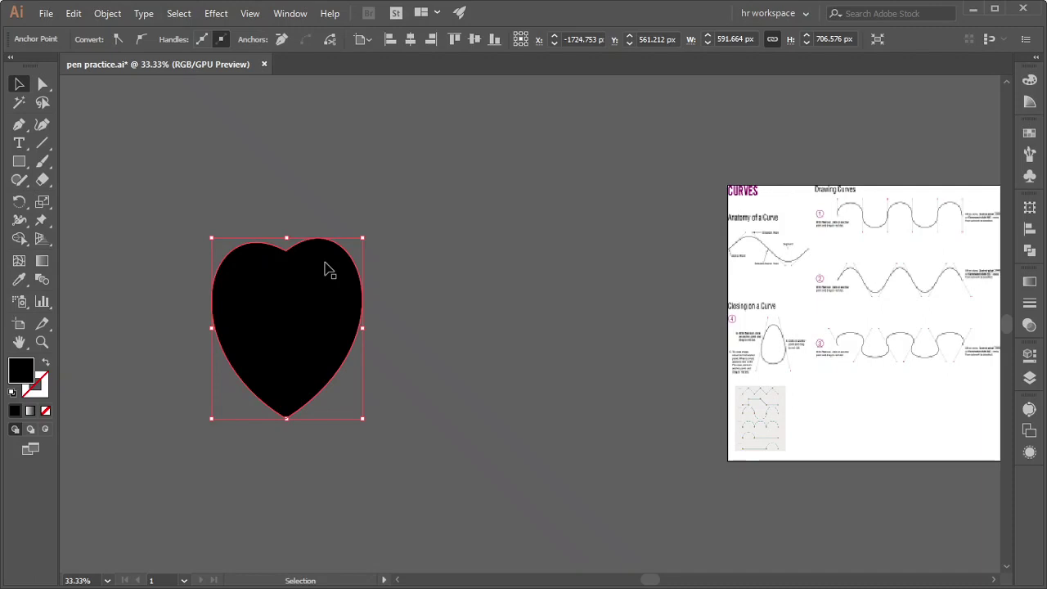
pyautogui.press('Delete')
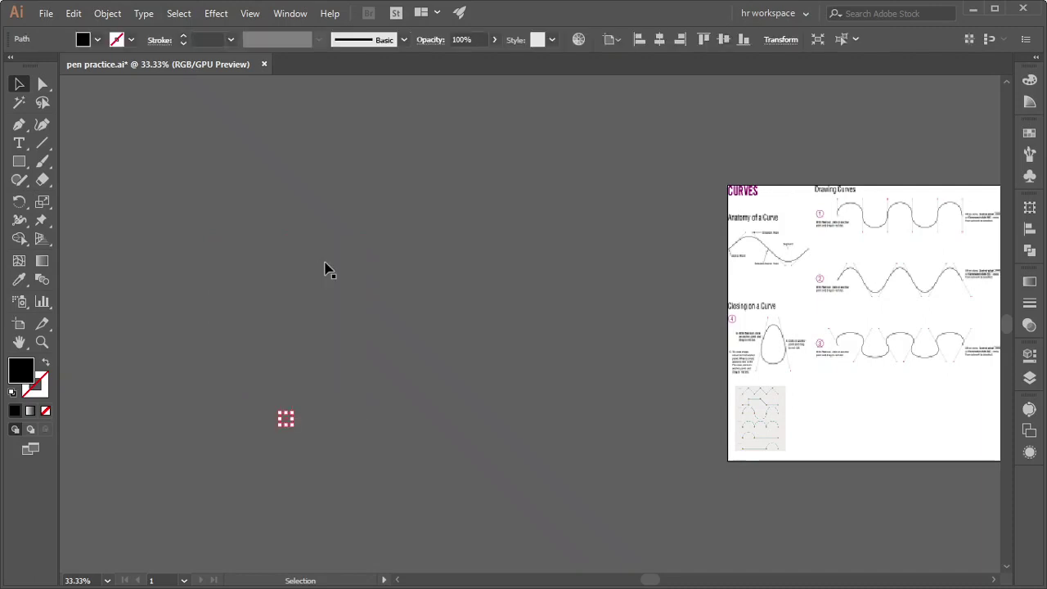
# Delete the leftover stray anchor and recentre the view on the Drawing Curves worksheet
pyautogui.press('Delete')
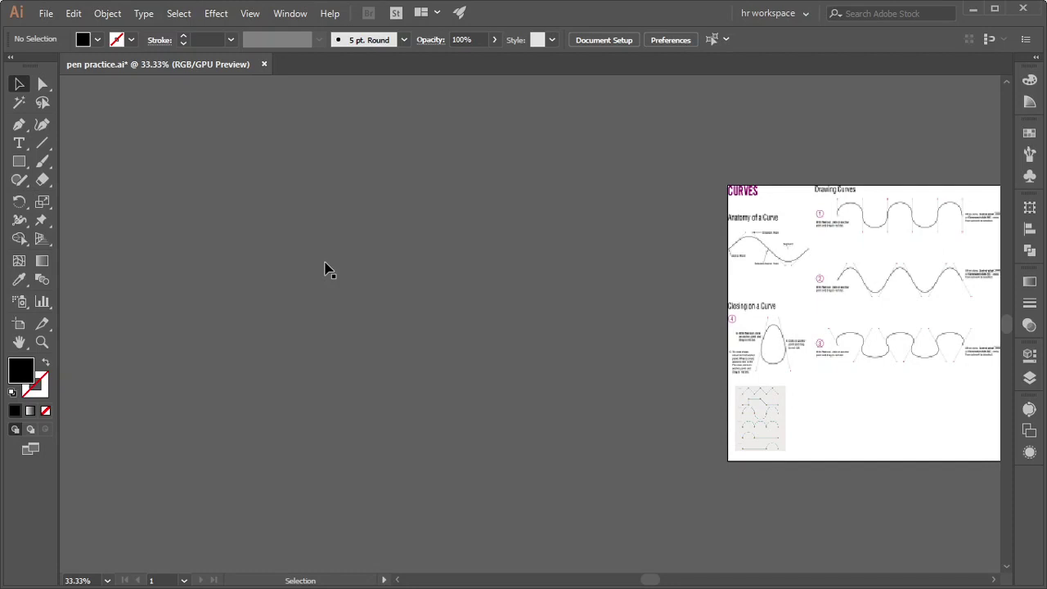
pyautogui.keyDown('alt'); pyautogui.scroll(-1, 395, 323); pyautogui.keyUp('alt')
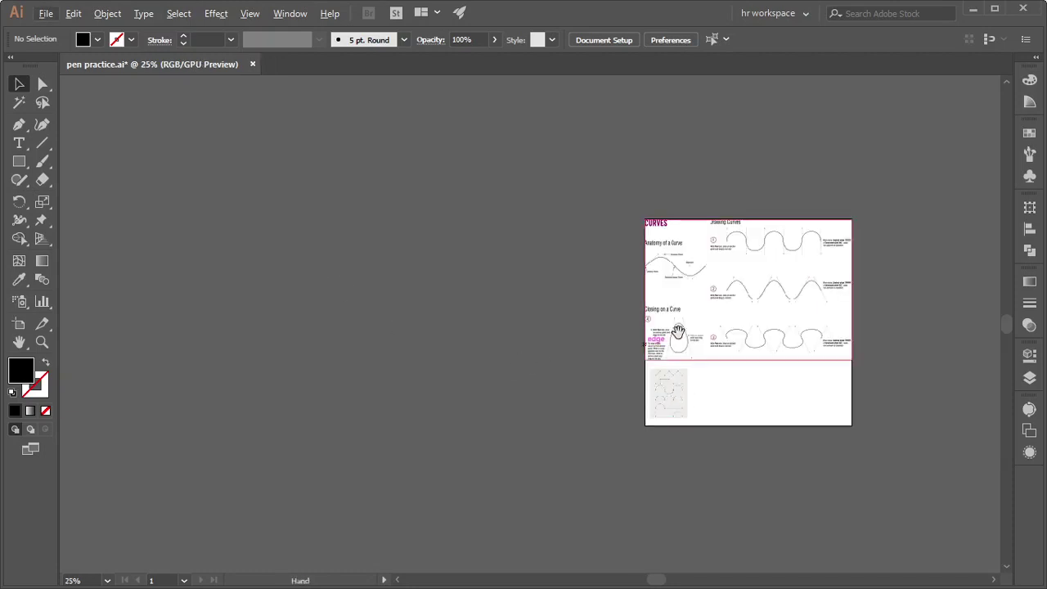
pyautogui.moveTo(650, 349)
pyautogui.mouseDown()
pyautogui.moveTo(635, 366)
pyautogui.moveTo(397, 365)
pyautogui.mouseUp()
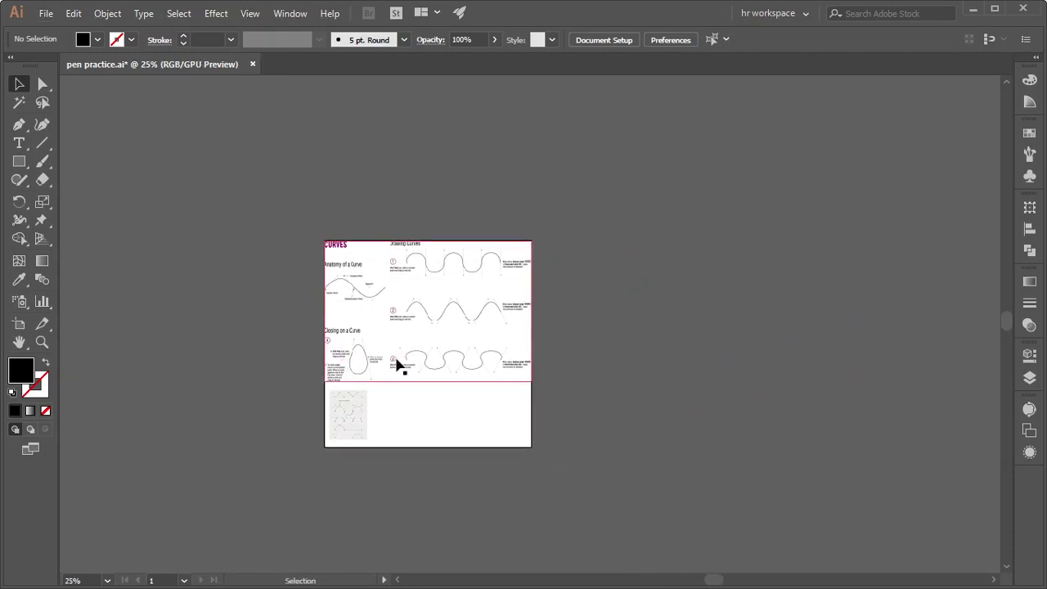
pyautogui.keyDown('alt'); pyautogui.scroll(2, 397, 366); pyautogui.keyUp('alt')
pyautogui.keyDown('alt'); pyautogui.scroll(1, 396, 366); pyautogui.keyUp('alt')
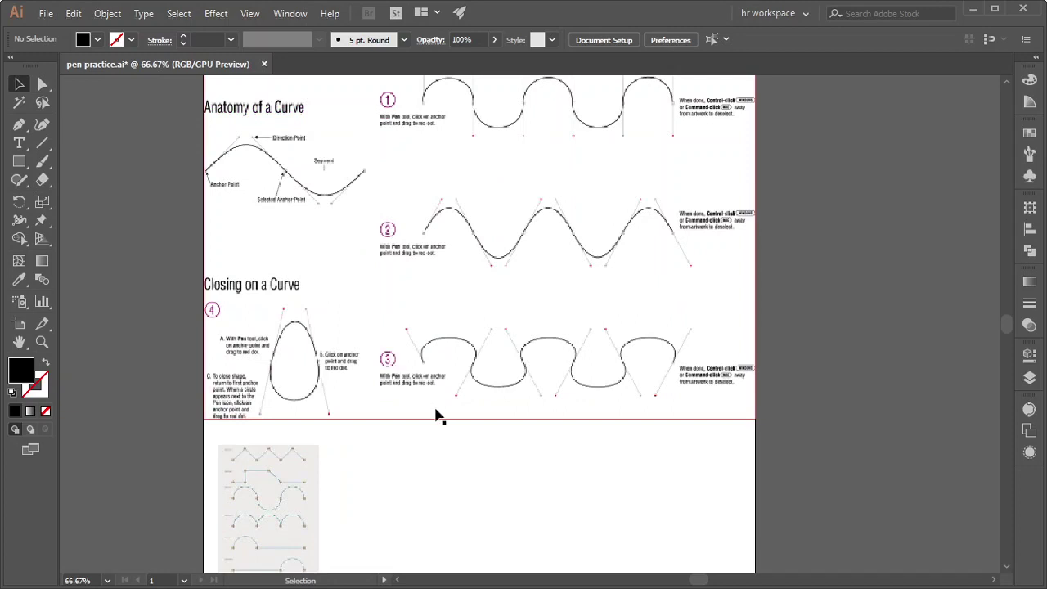
pyautogui.scroll(1, 446, 401)
pyautogui.scroll(2, 445, 400)
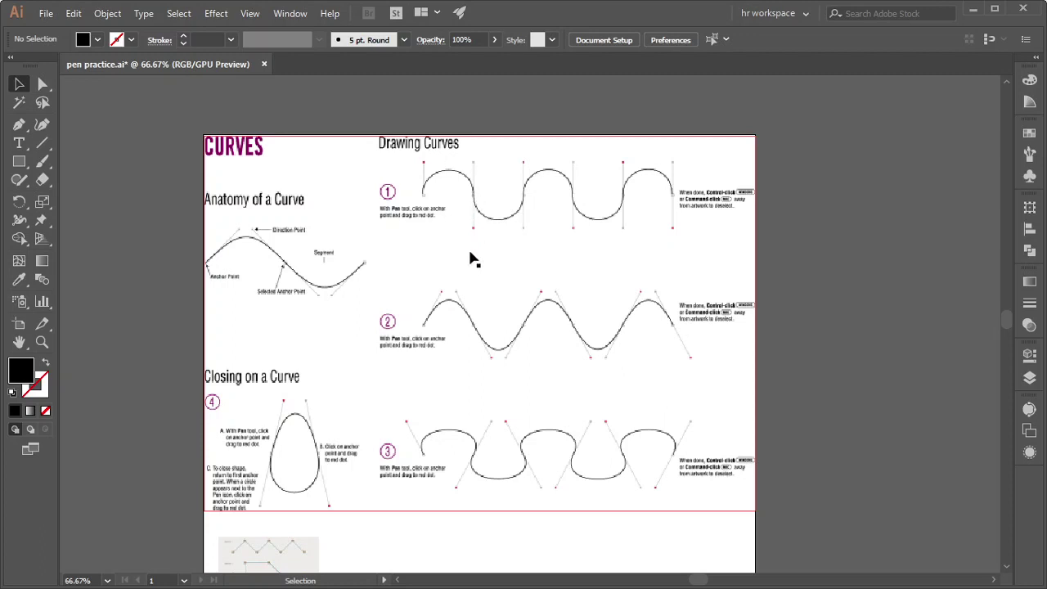
pyautogui.scroll(-1, 523, 184)
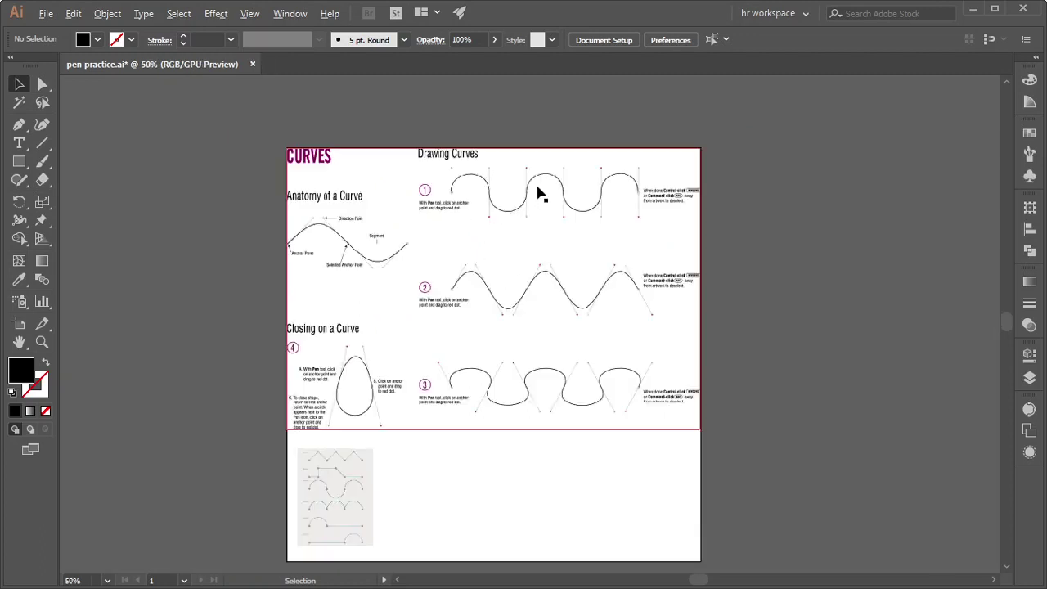
pyautogui.scroll(-1, 540, 194)
pyautogui.moveTo(496, 285); pyautogui.dragTo(629, 273)
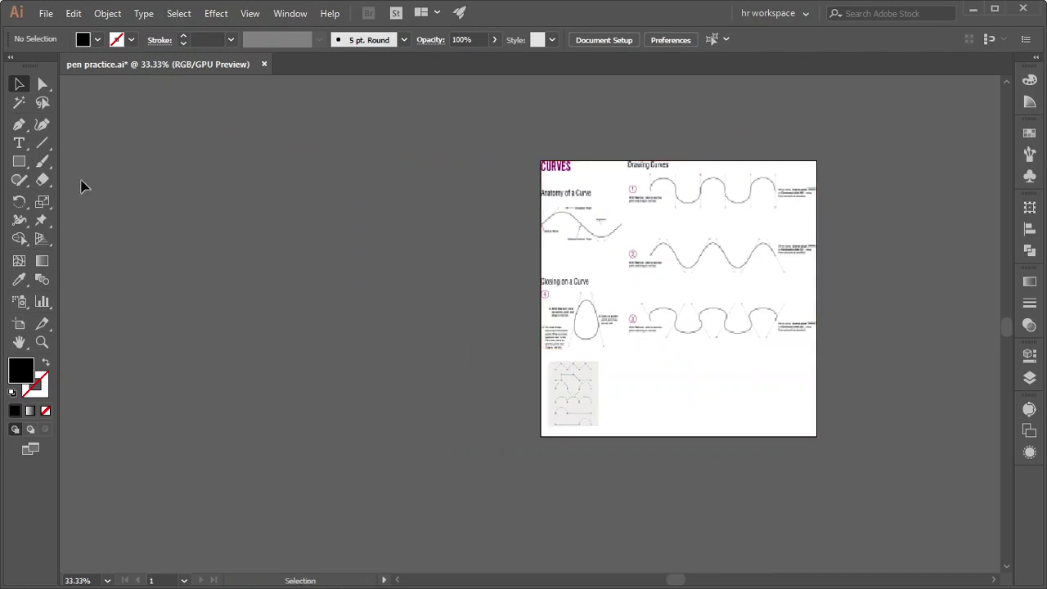
# Pen-draw an S-curve from three dragged anchors, forming an arch then a trough
pyautogui.click(19, 125)
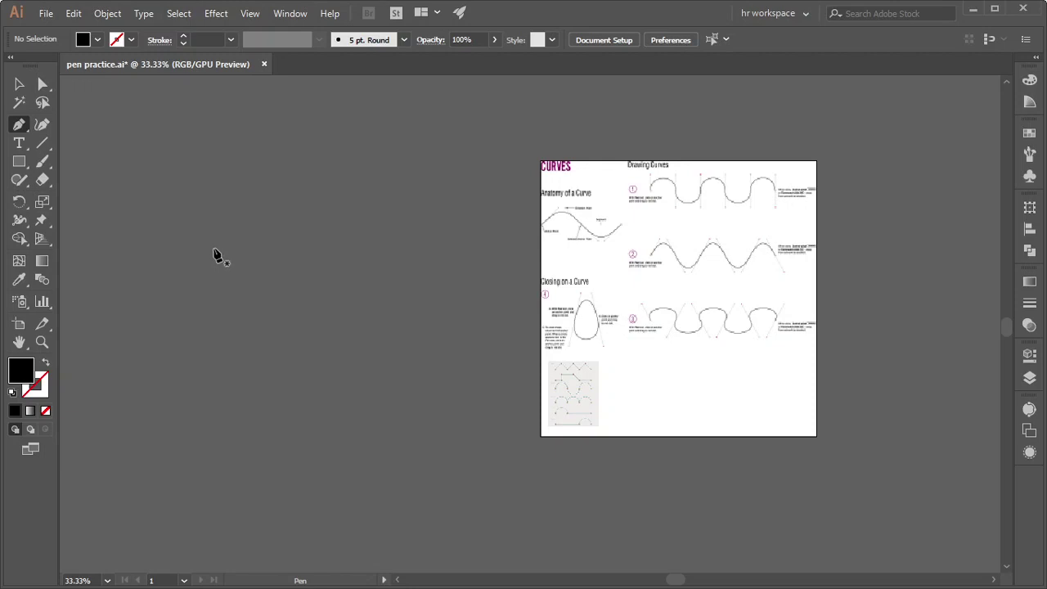
pyautogui.moveTo(213, 251)
pyautogui.mouseDown()
pyautogui.moveTo(231, 154)
pyautogui.moveTo(216, 135)
pyautogui.mouseUp()
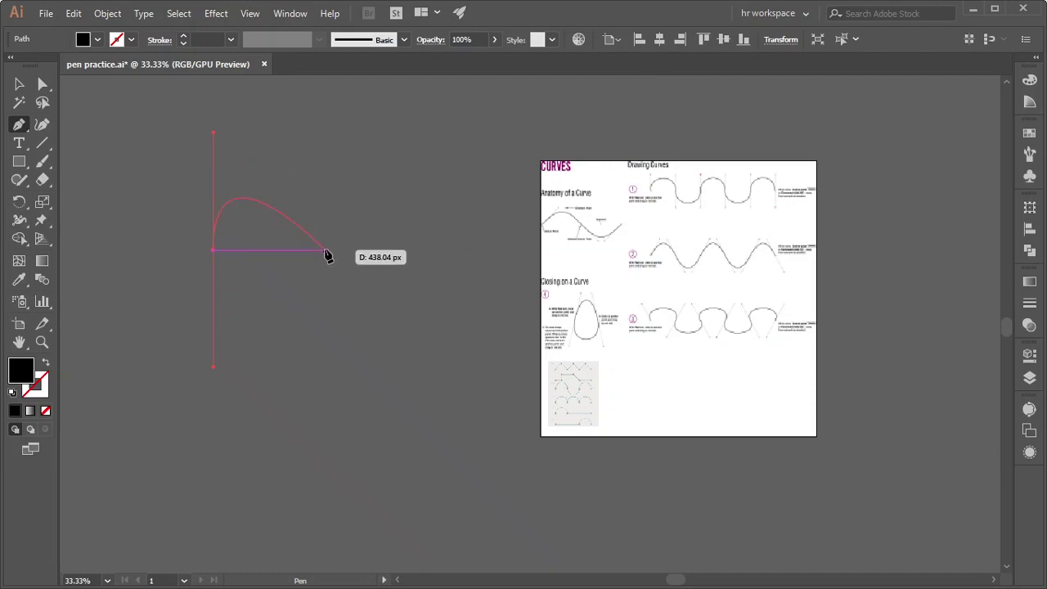
pyautogui.moveTo(325, 255); pyautogui.dragTo(337, 363)
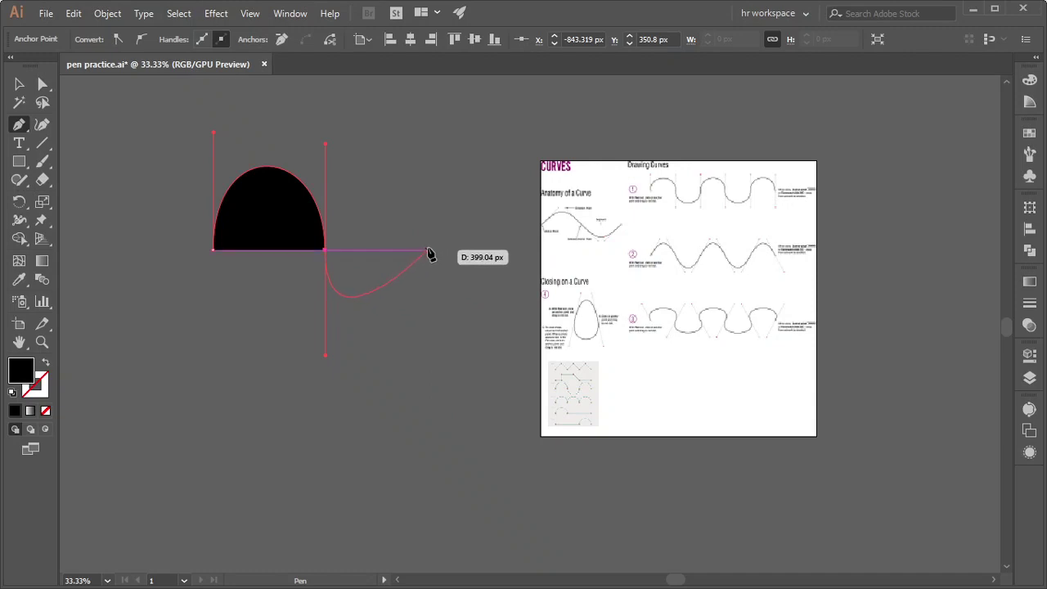
pyautogui.moveTo(428, 250); pyautogui.dragTo(421, 129)
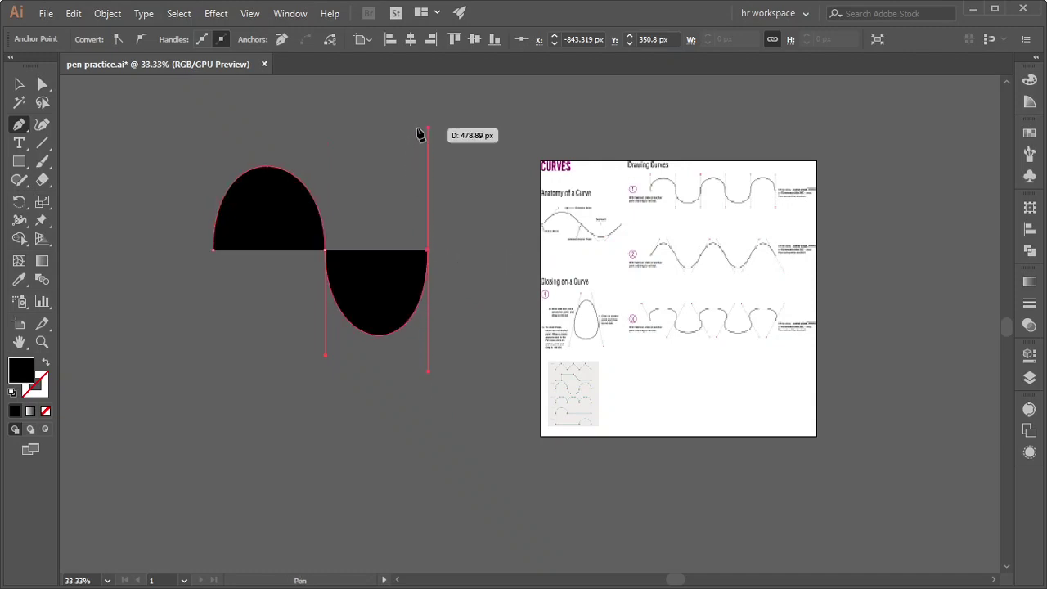
# Swap the wave's black fill to a stroke so it shows as an unfilled line, then deselect it
pyautogui.click(19, 84)
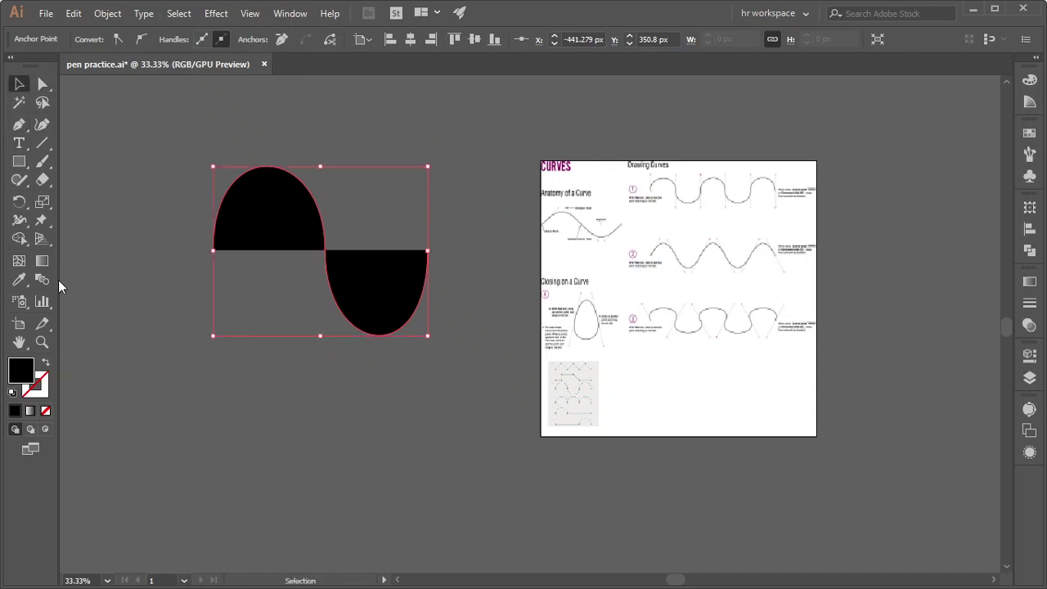
pyautogui.click(47, 363)
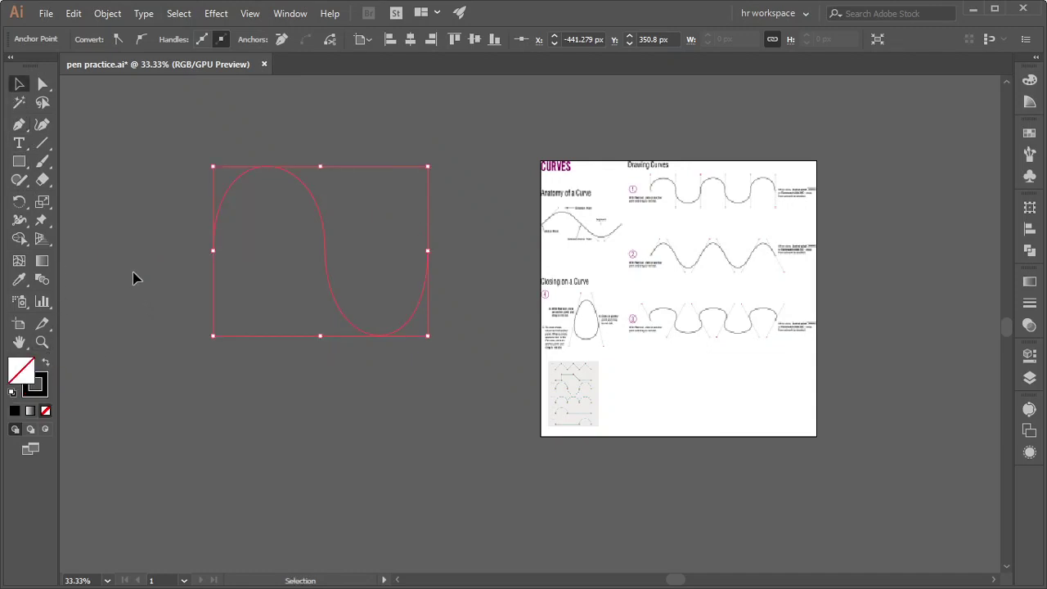
pyautogui.click(136, 278)
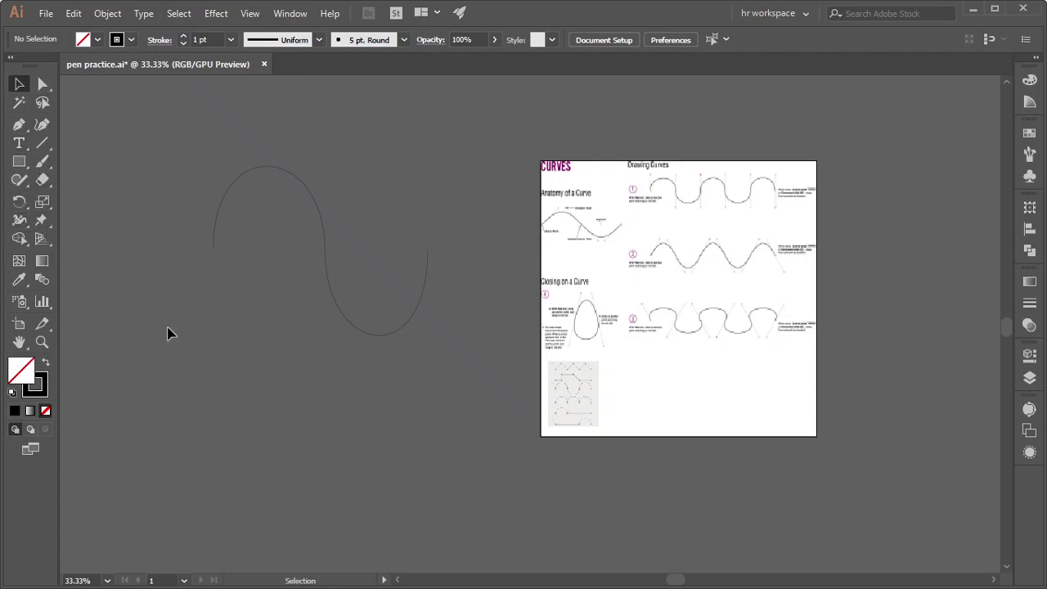
# Draw a second three-anchor wave below the first, bending it into an arch and a U trough
pyautogui.press('p')
pyautogui.click(213, 386)
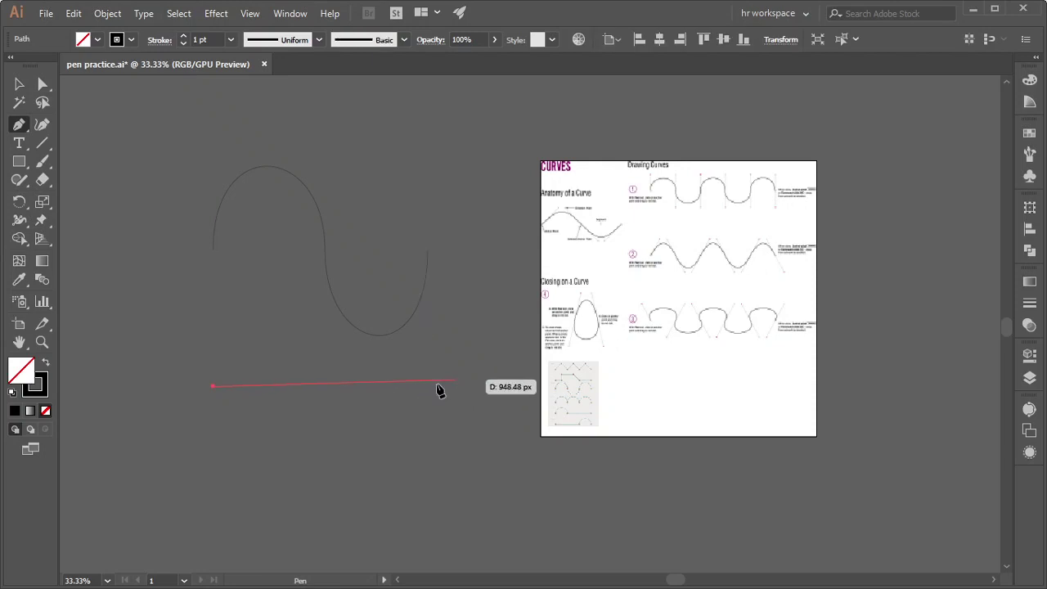
pyautogui.click(323, 387)
pyautogui.click(448, 386)
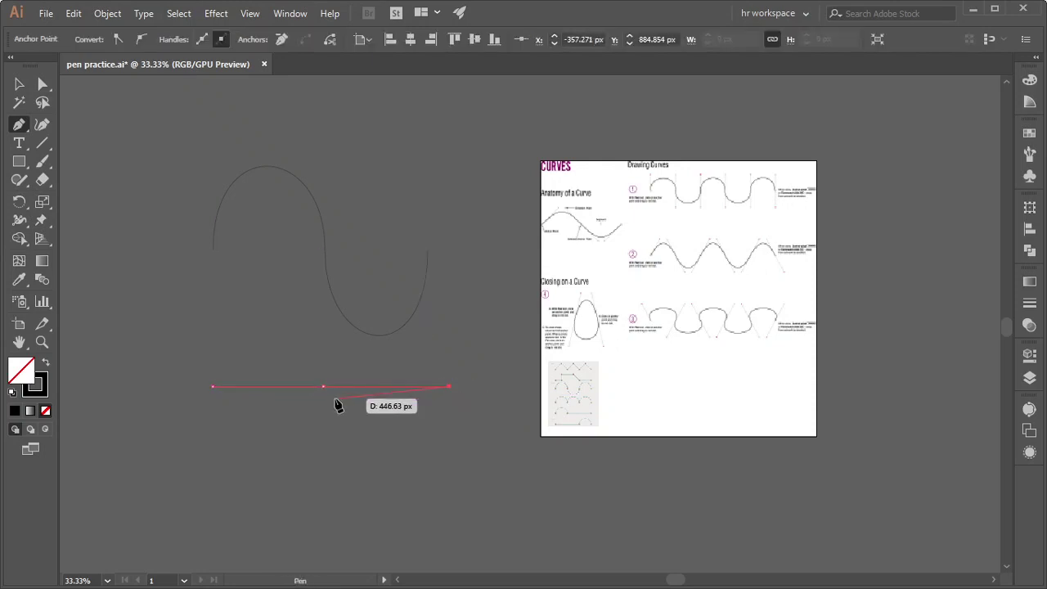
pyautogui.moveTo(258, 388); pyautogui.dragTo(264, 314)
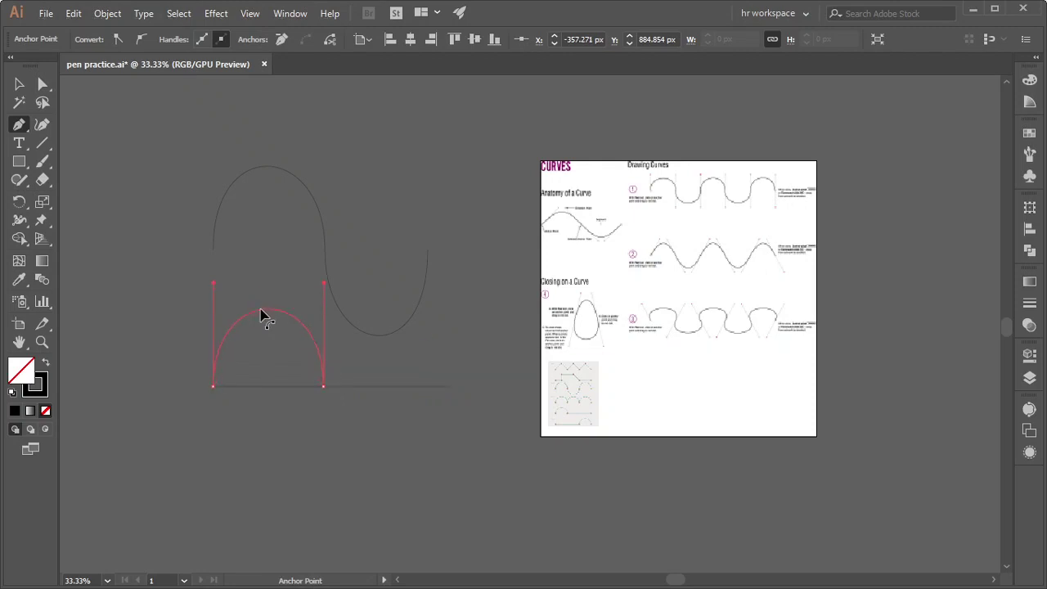
pyautogui.moveTo(380, 386); pyautogui.dragTo(390, 470)
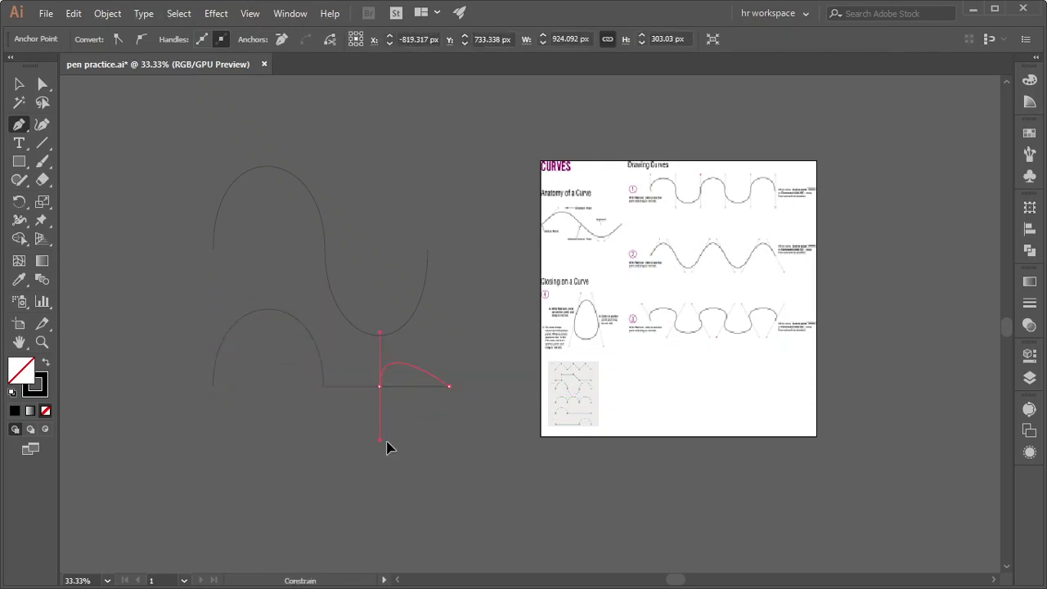
pyautogui.hotkey('ctrl', 'z')
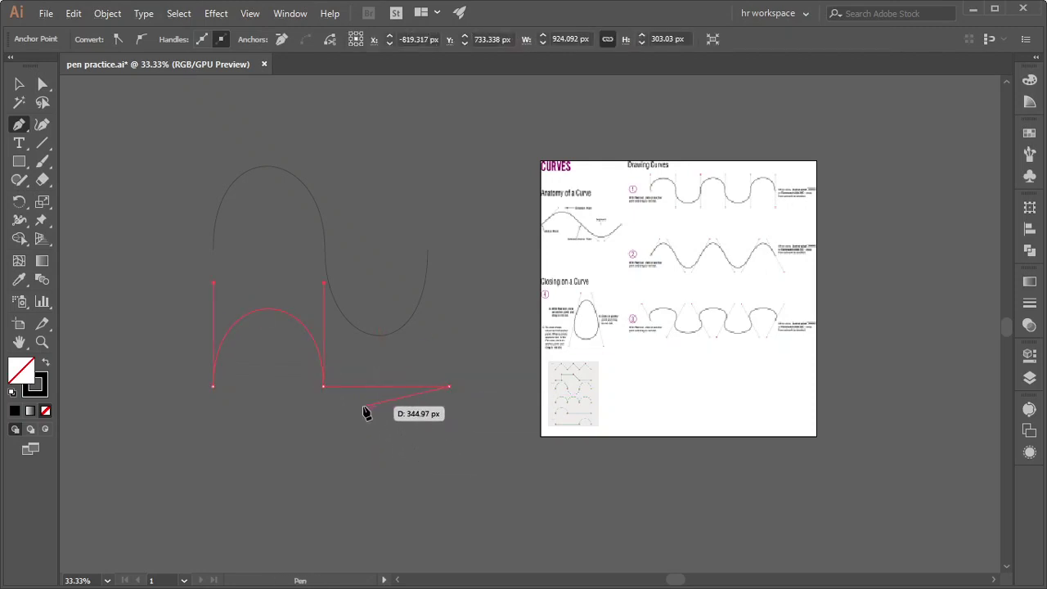
pyautogui.moveTo(377, 389); pyautogui.dragTo(401, 491)
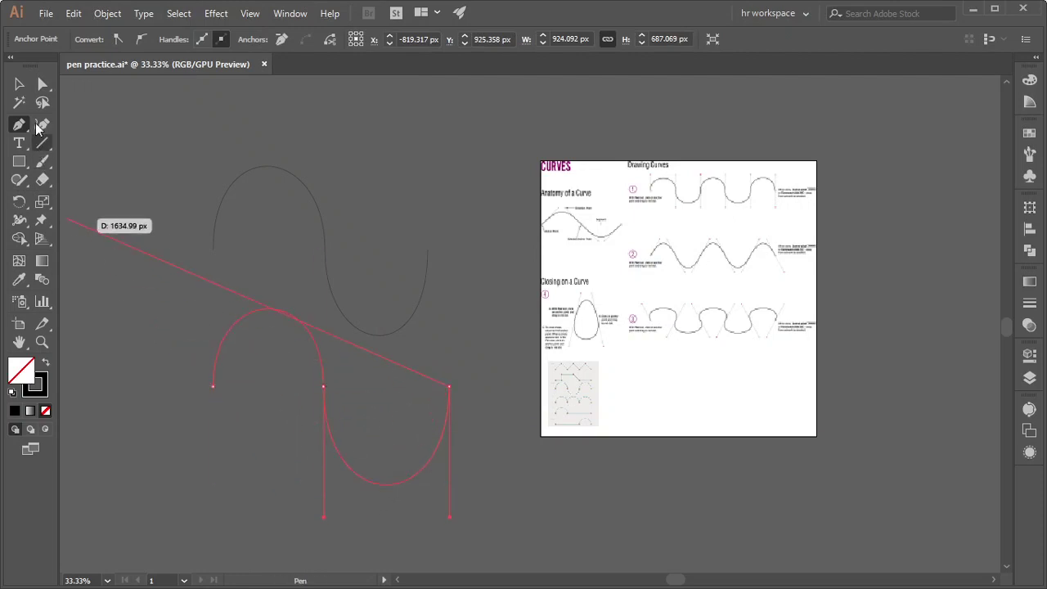
# Finish the second wave and select both practice waves on the canvas
pyautogui.click(19, 86)
pyautogui.scroll(-3, 413, 213)
pyautogui.click(250, 449)
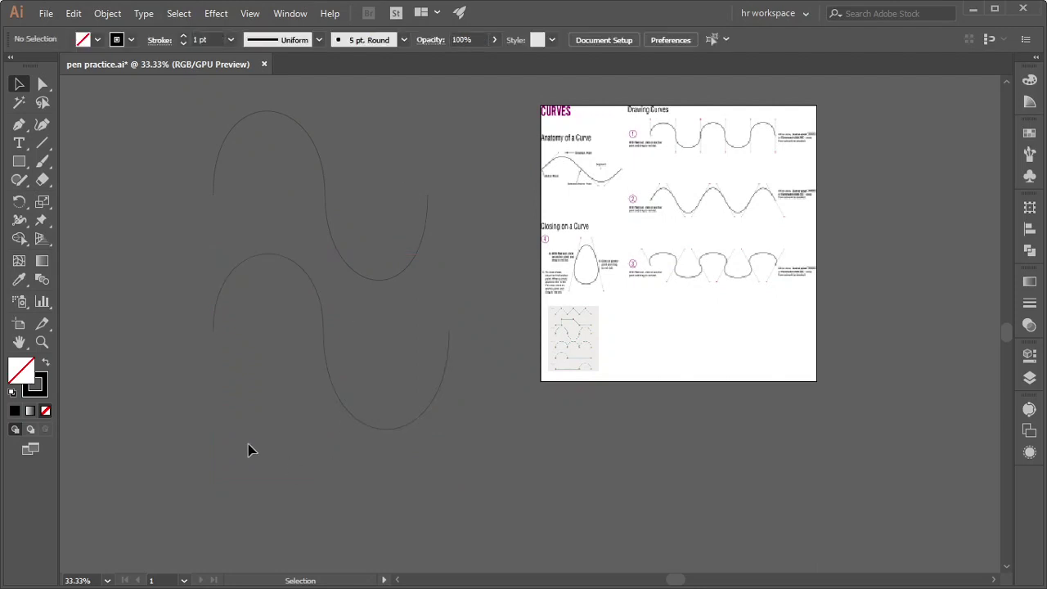
pyautogui.scroll(3, 321, 414)
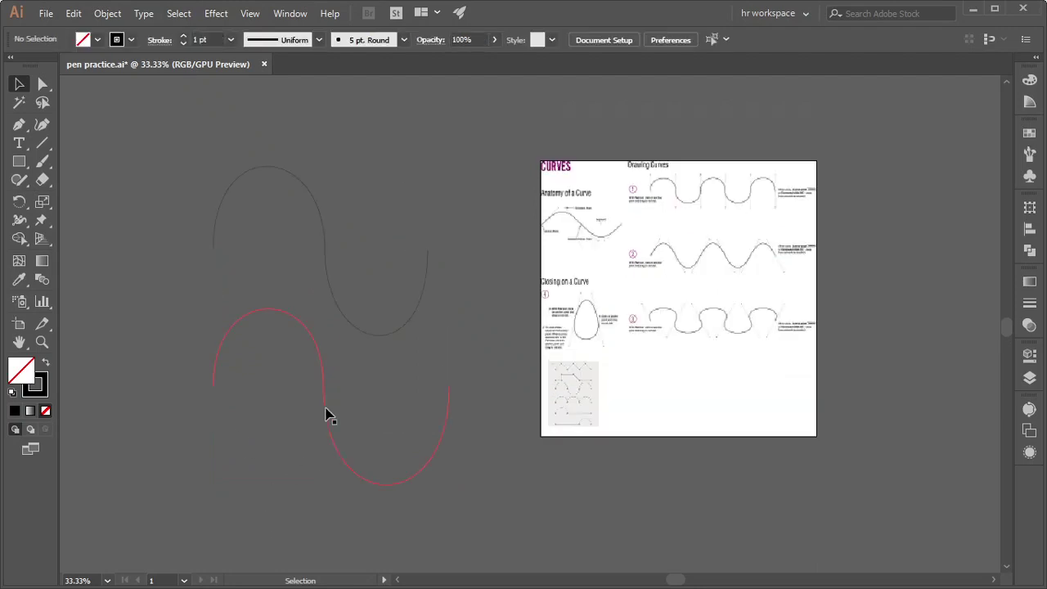
pyautogui.scroll(2, 311, 449)
pyautogui.hotkey('ctrl', 'a')
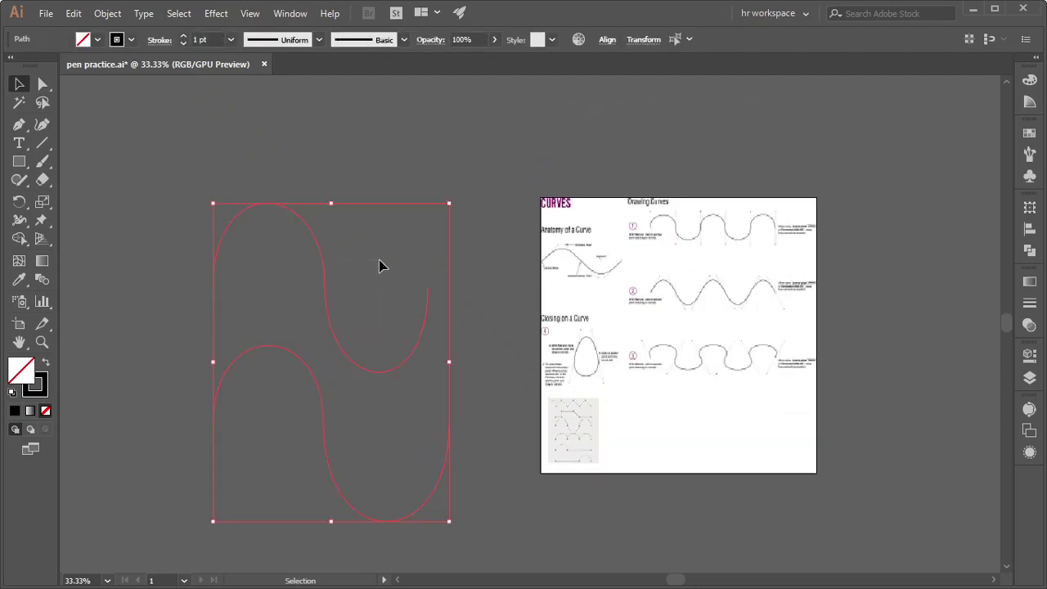
# Delete both practice waves and open the Layers panel listing pro, level5–level1 and basic
pyautogui.press('Delete')
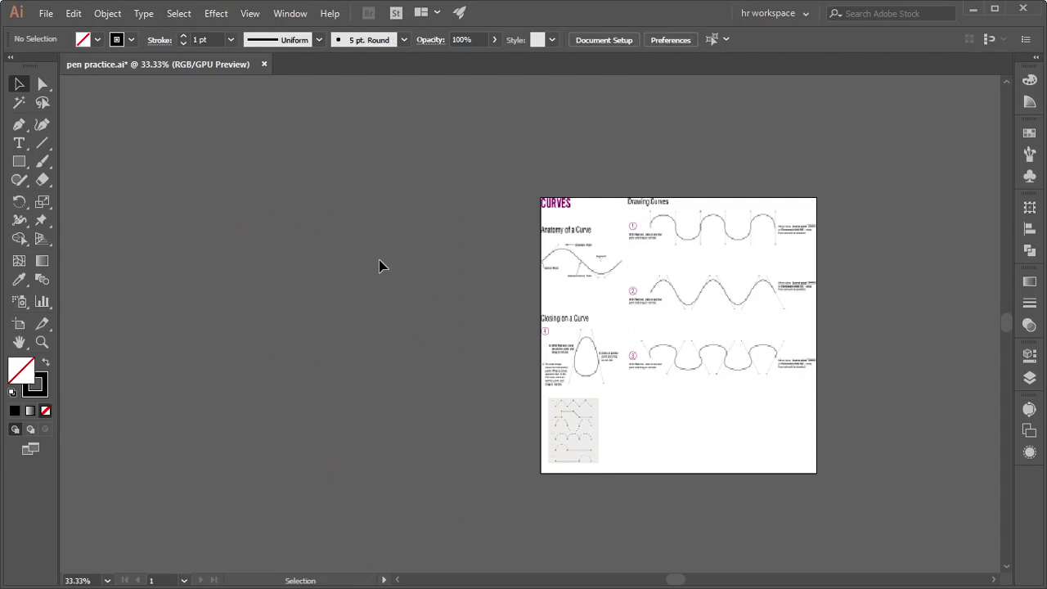
pyautogui.hotkey('ctrl', '+')
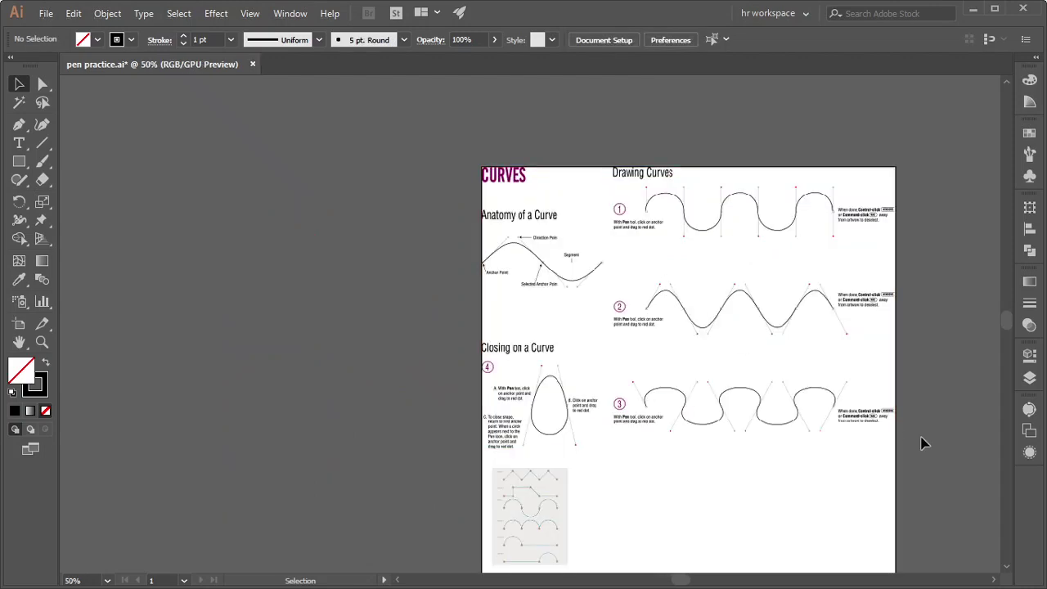
pyautogui.moveTo(905, 432); pyautogui.dragTo(778, 378)
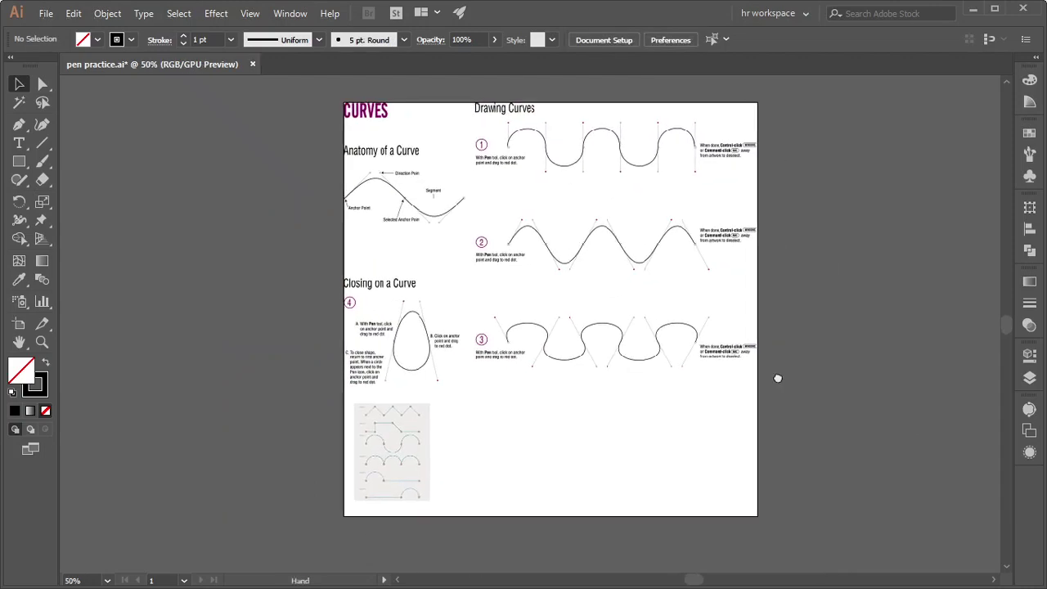
pyautogui.click(1029, 380)
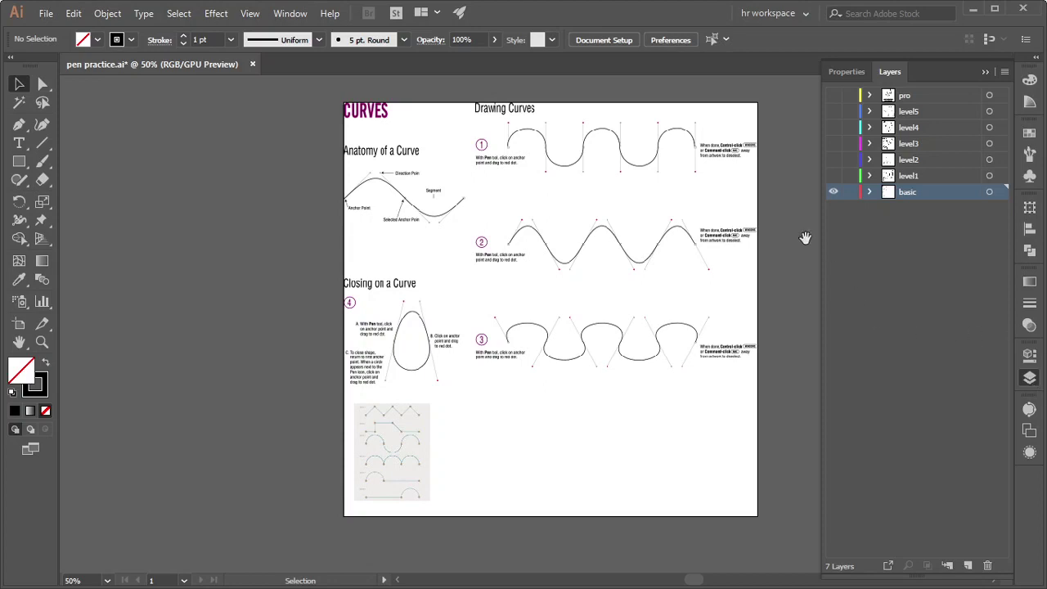
pyautogui.moveTo(717, 297)
pyautogui.mouseDown()
pyautogui.moveTo(610, 305)
pyautogui.moveTo(640, 304)
pyautogui.mouseUp()
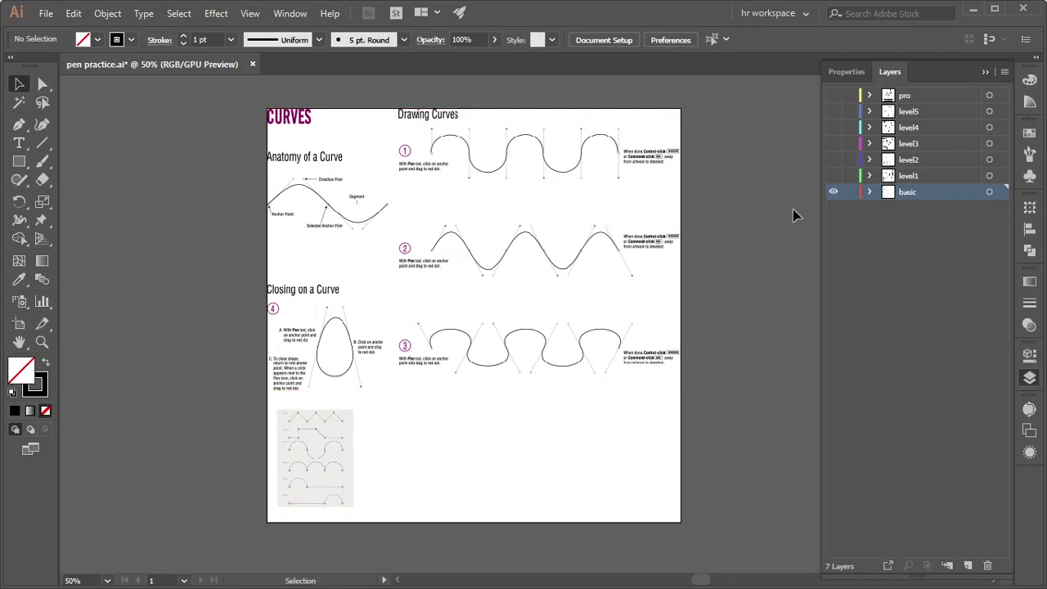
# Hide the basic layer, show level1, and zoom in on its two table drawings
pyautogui.click(833, 193)
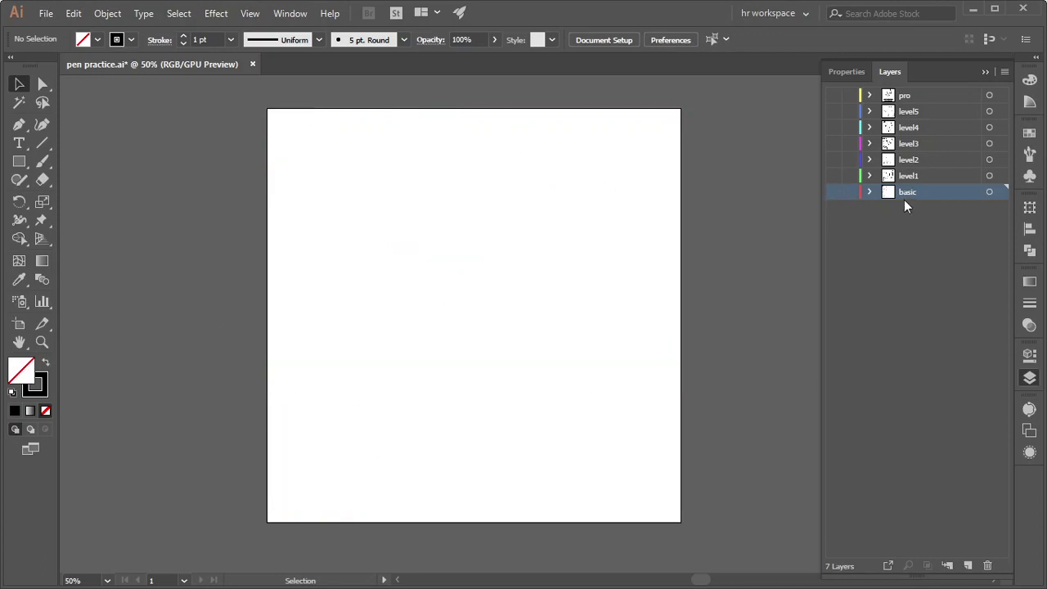
pyautogui.click(836, 177)
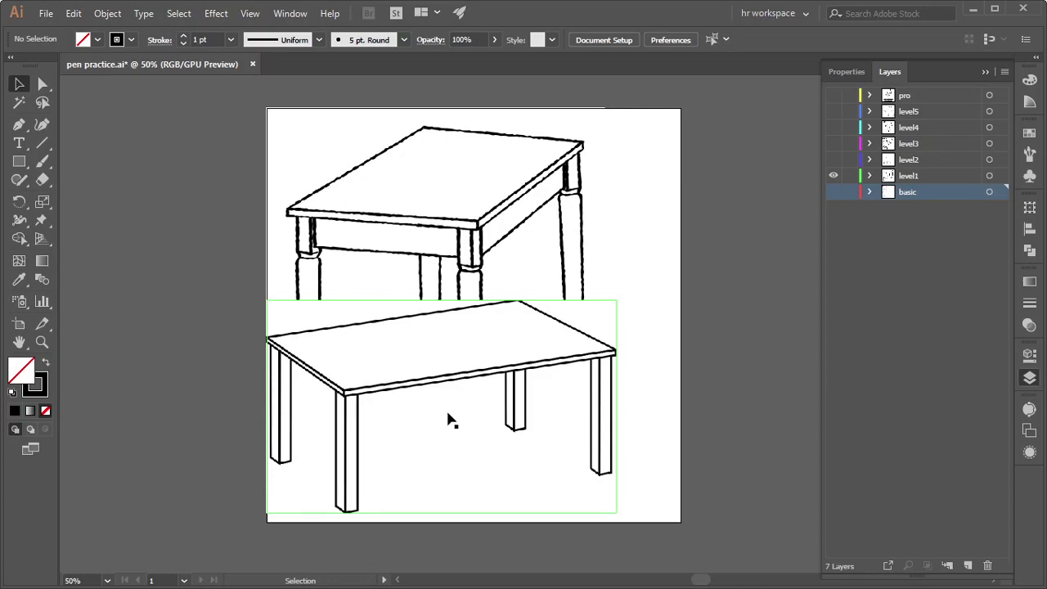
pyautogui.scroll(2, 346, 444)
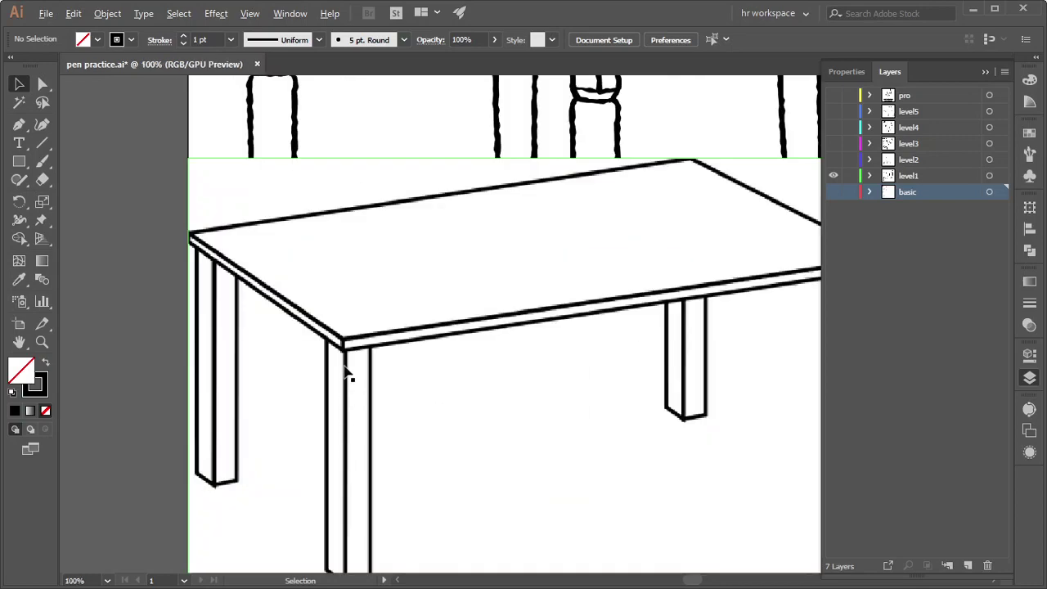
pyautogui.scroll(-1, 350, 376)
pyautogui.scroll(2, 360, 368)
pyautogui.scroll(-2, 367, 348)
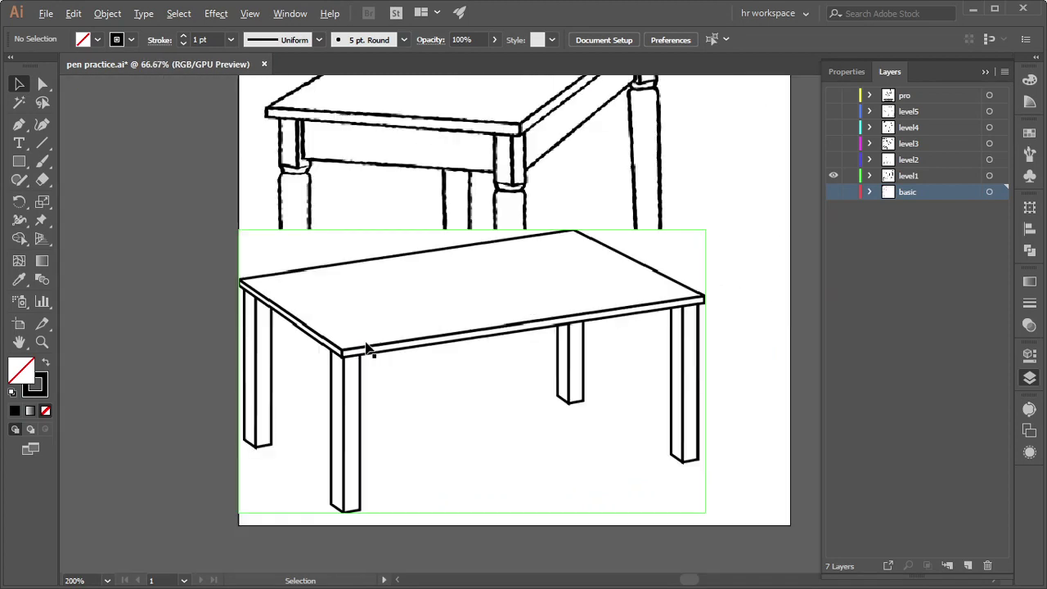
pyautogui.scroll(2, 372, 374)
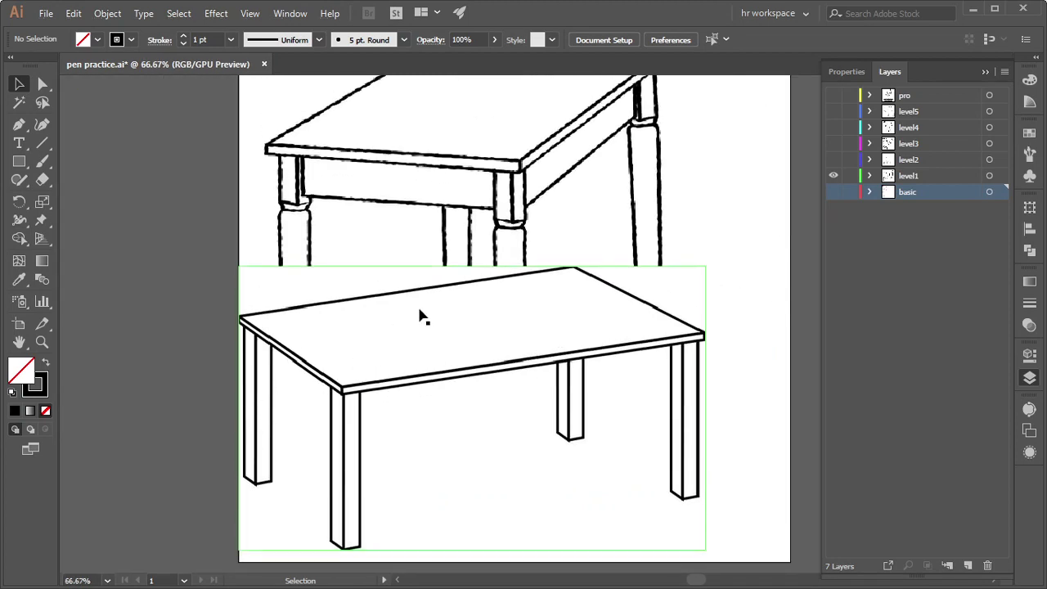
pyautogui.scroll(3, 420, 316)
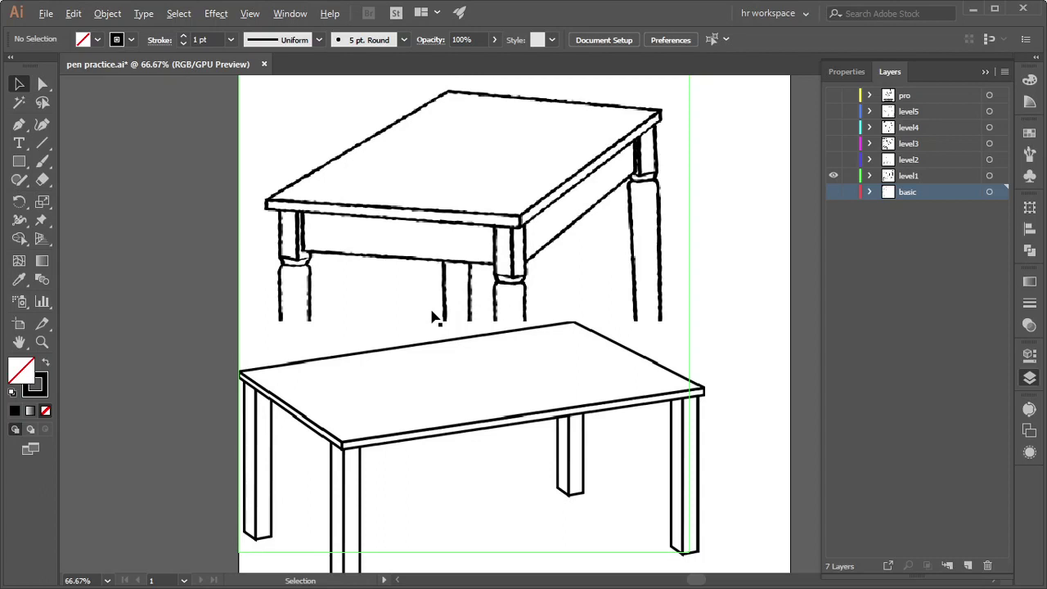
pyautogui.scroll(-2, 437, 326)
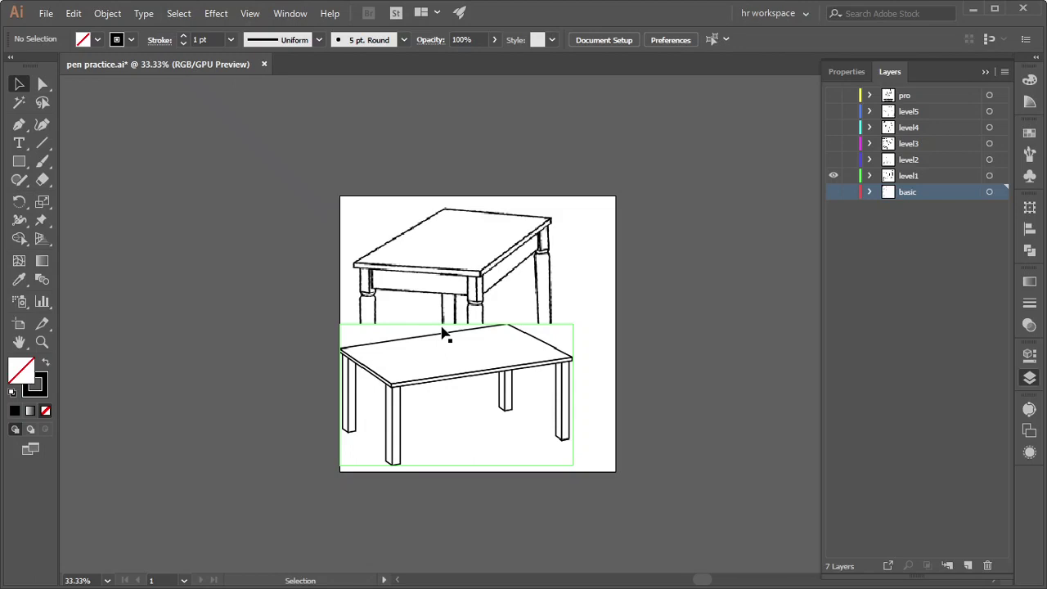
# Briefly show the level2 house drawings, then return to showing only the level1 tables
pyautogui.click(833, 175)
pyautogui.click(834, 161)
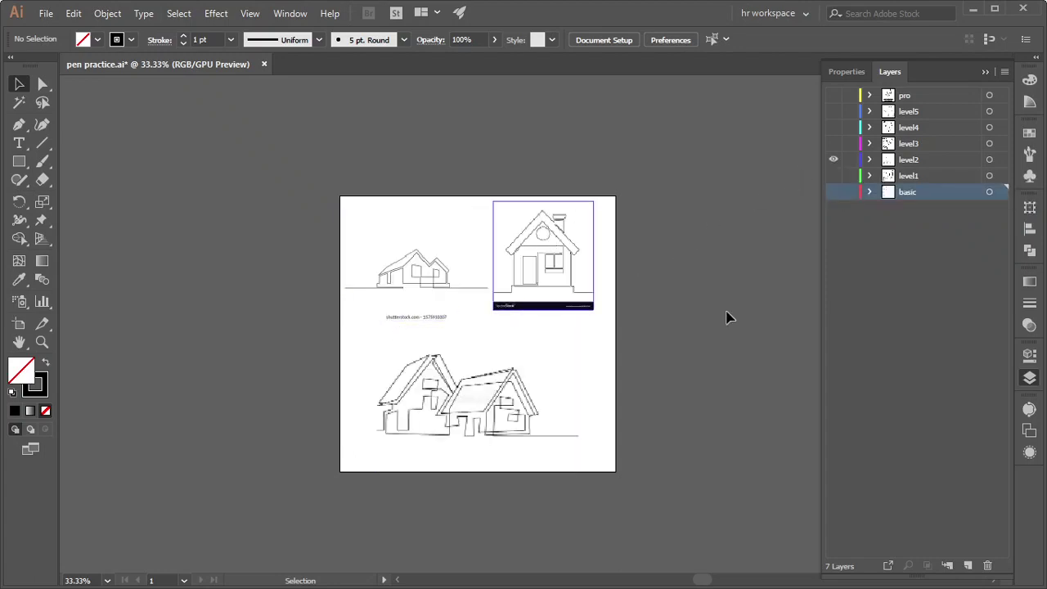
pyautogui.click(832, 160)
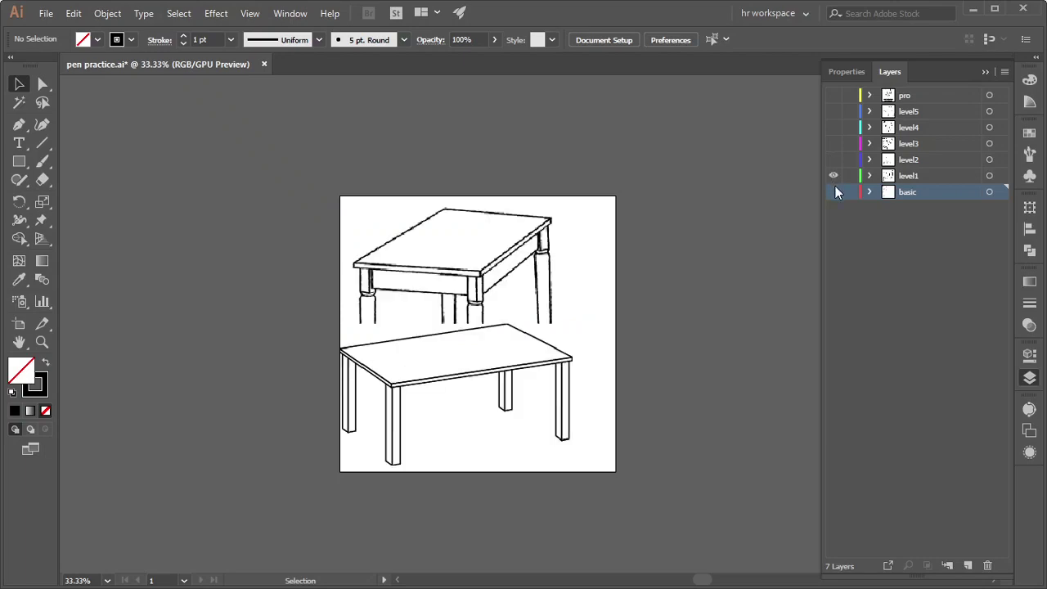
pyautogui.scroll(2, 381, 355)
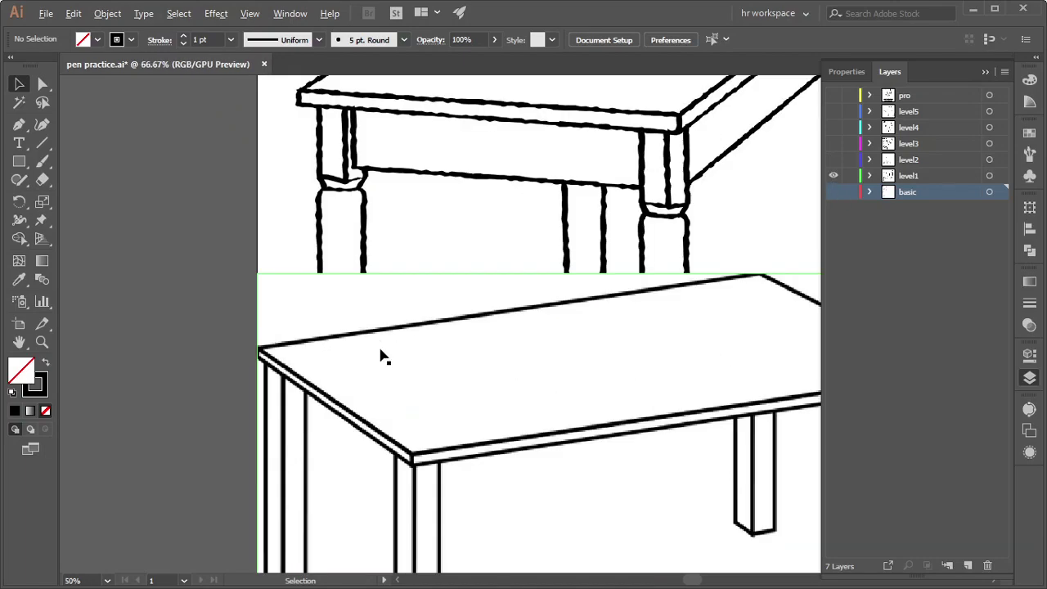
pyautogui.scroll(-1, 378, 355)
pyautogui.scroll(-1, 561, 368)
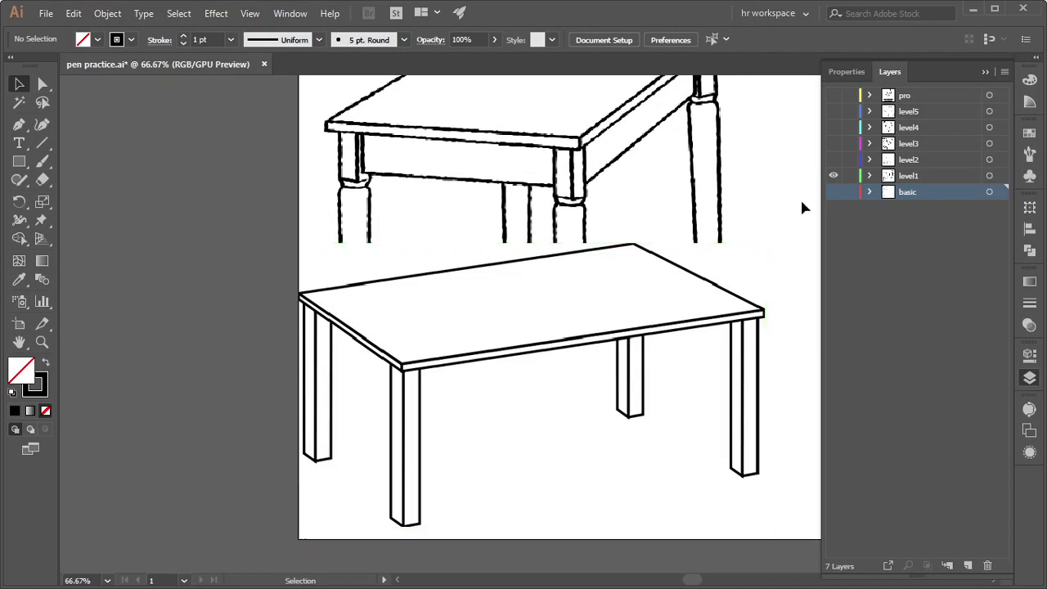
# Swap the level1 tables for the level2 house drawings and zoom in on the VectorStock house image
pyautogui.click(834, 175)
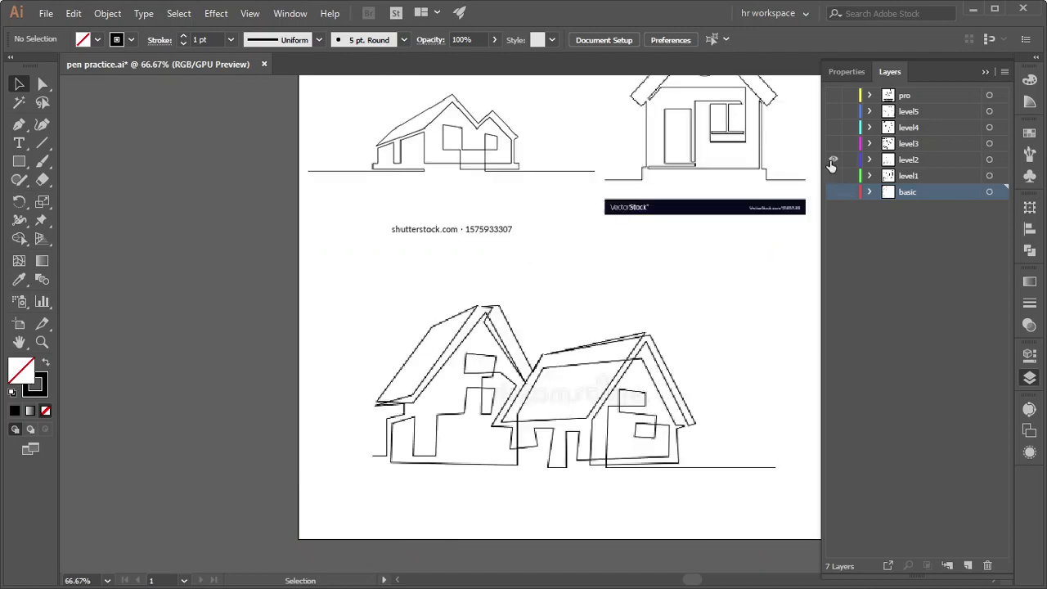
pyautogui.scroll(2, 346, 152)
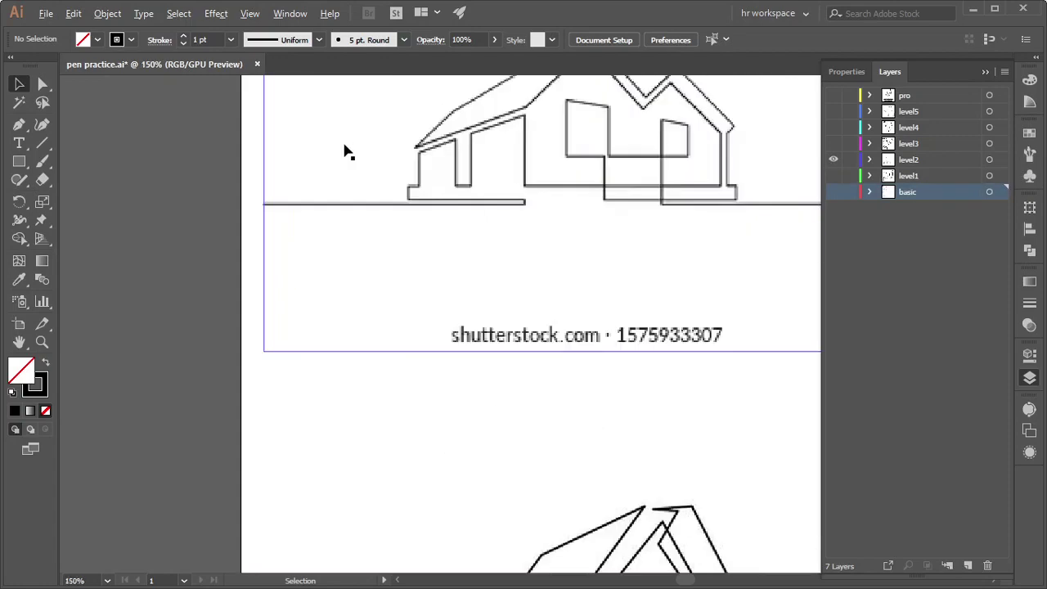
pyautogui.scroll(3, 682, 273)
pyautogui.scroll(3, 710, 381)
pyautogui.moveTo(710, 381)
pyautogui.mouseDown()
pyautogui.moveTo(428, 386)
pyautogui.moveTo(565, 368)
pyautogui.mouseUp()
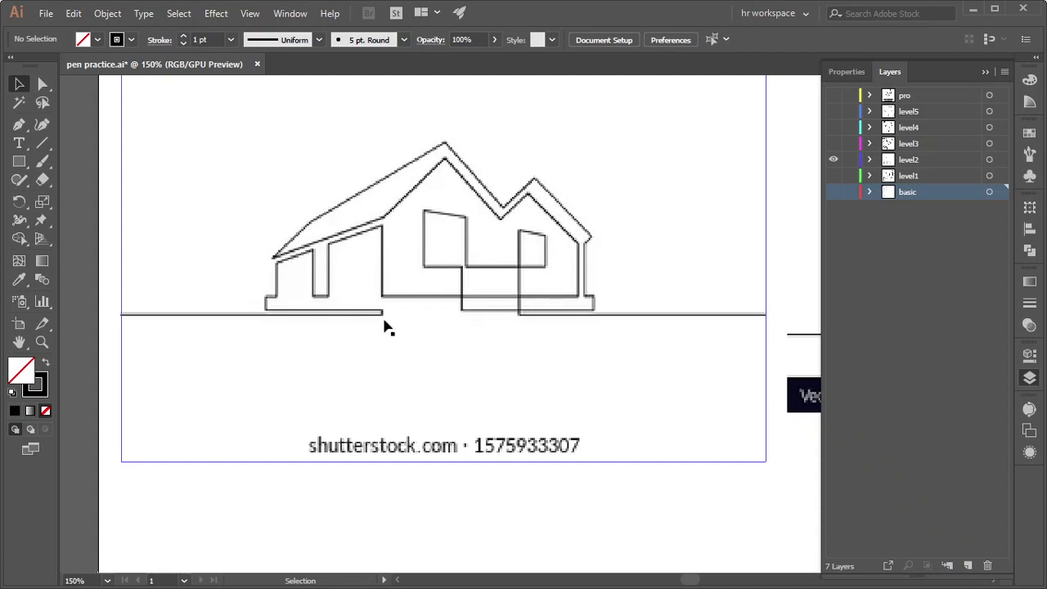
pyautogui.scroll(-2, 425, 252)
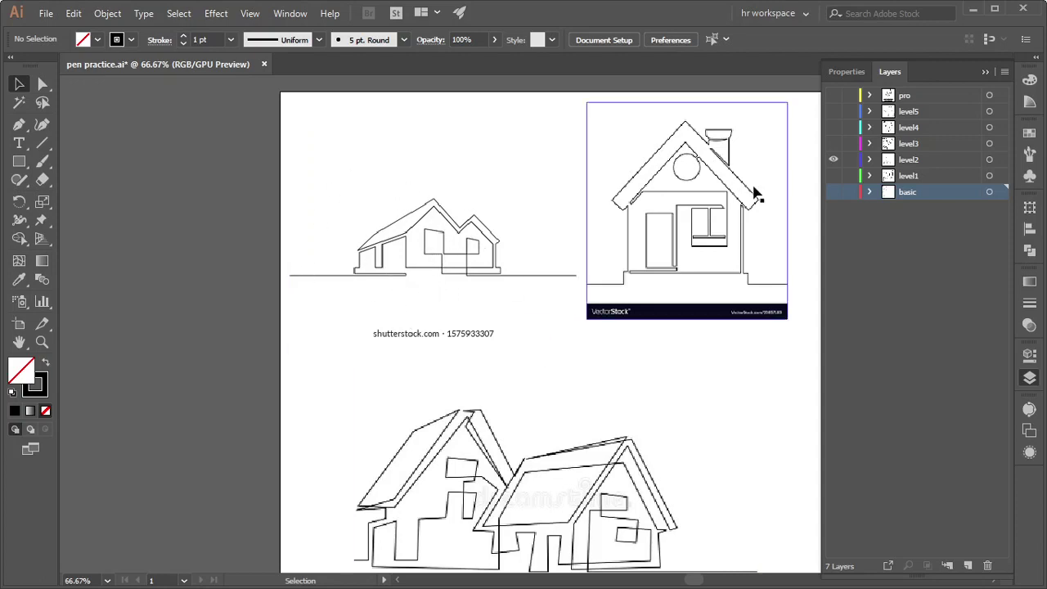
pyautogui.scroll(-2, 358, 322)
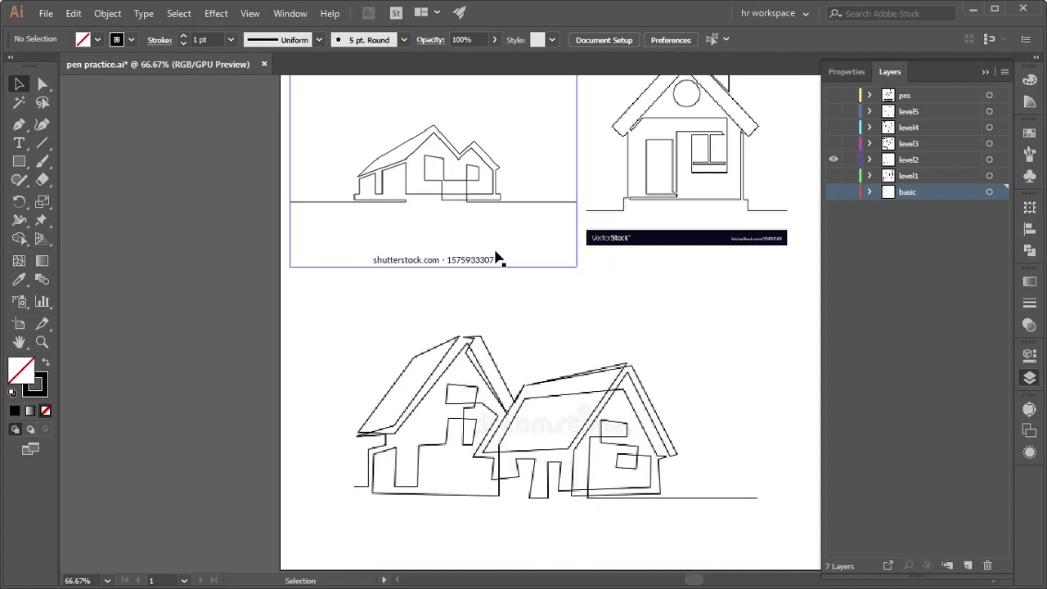
pyautogui.scroll(1, 507, 253)
pyautogui.scroll(-2, 297, 262)
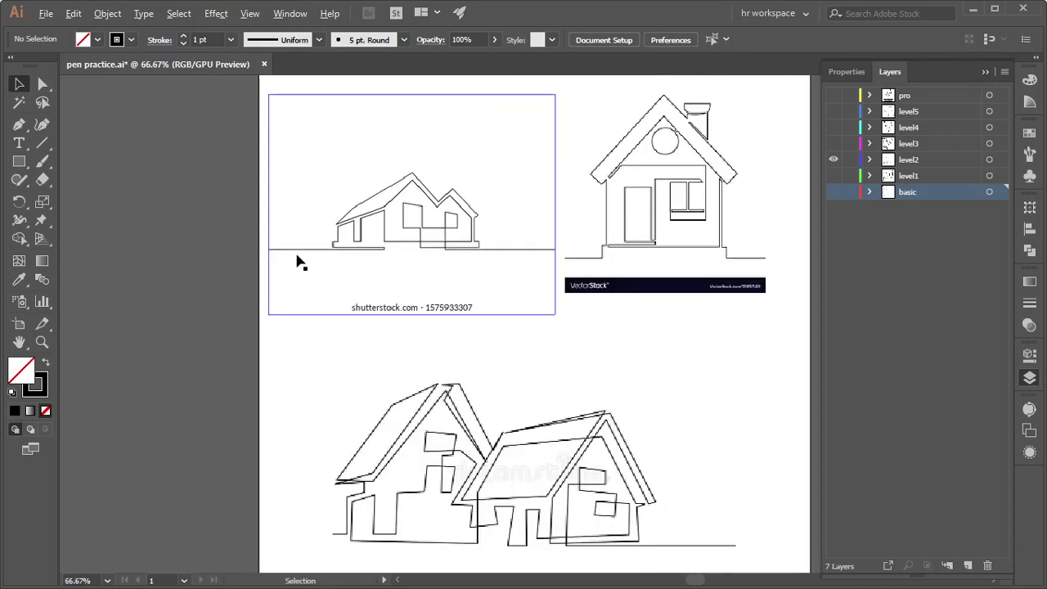
pyautogui.click(577, 446)
pyautogui.click(340, 288)
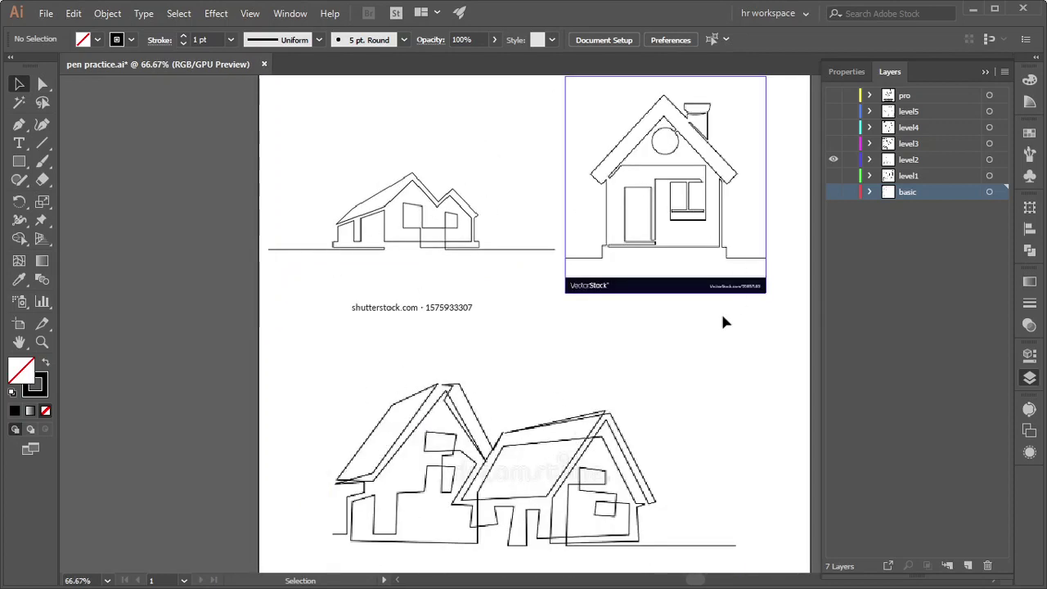
# Swap level2 for level3, then inspect the cars, logos, fan and chair and fit the artboard
pyautogui.click(831, 157)
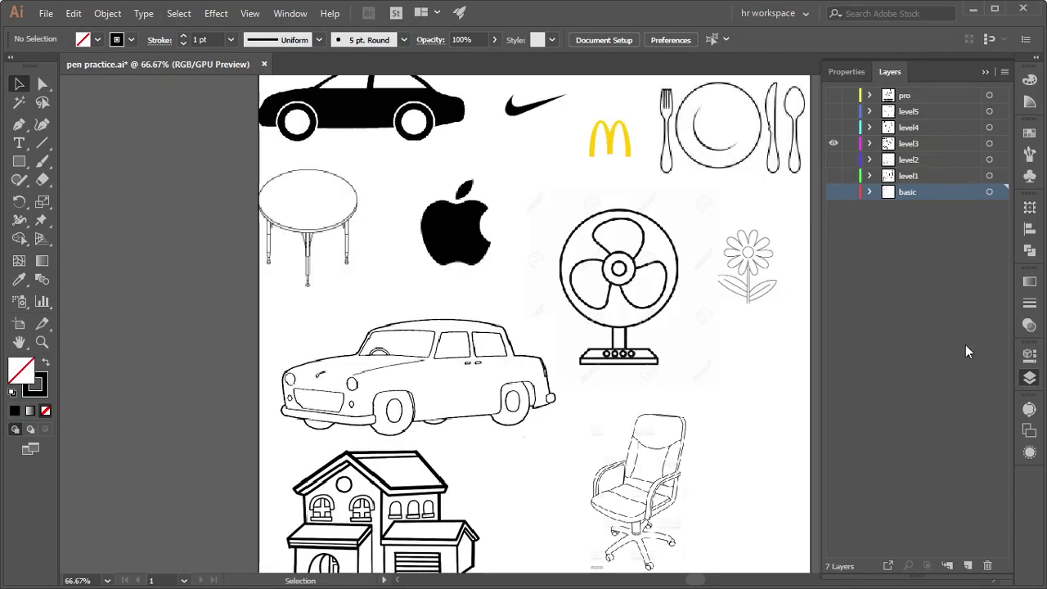
pyautogui.scroll(2, 240, 222)
pyautogui.scroll(2, 240, 221)
pyautogui.scroll(3, 531, 227)
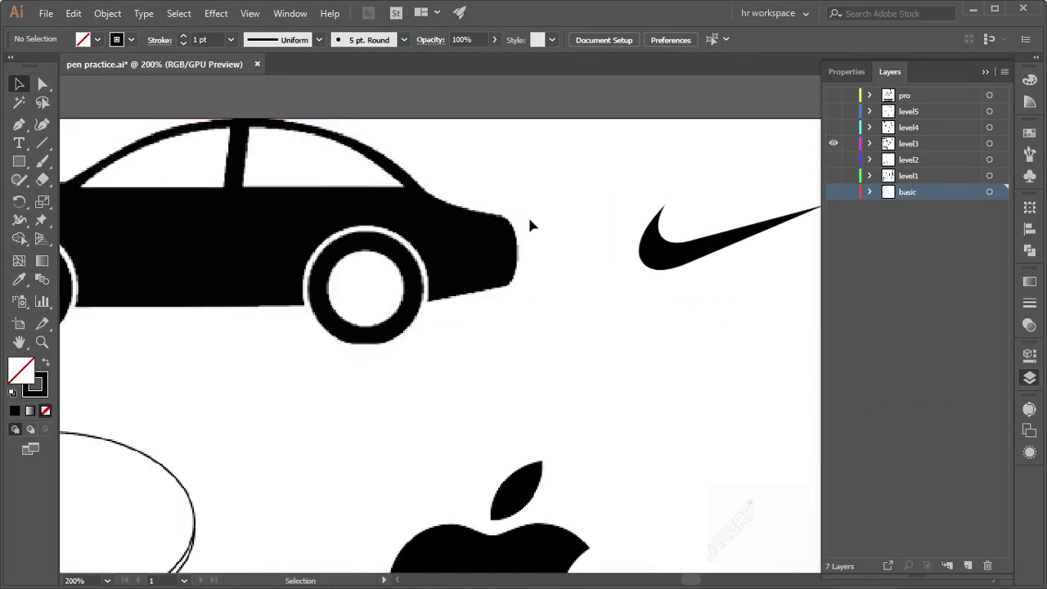
pyautogui.scroll(-4, 530, 229)
pyautogui.hscroll(5, 573, 245)
pyautogui.hscroll(-3, 490, 245)
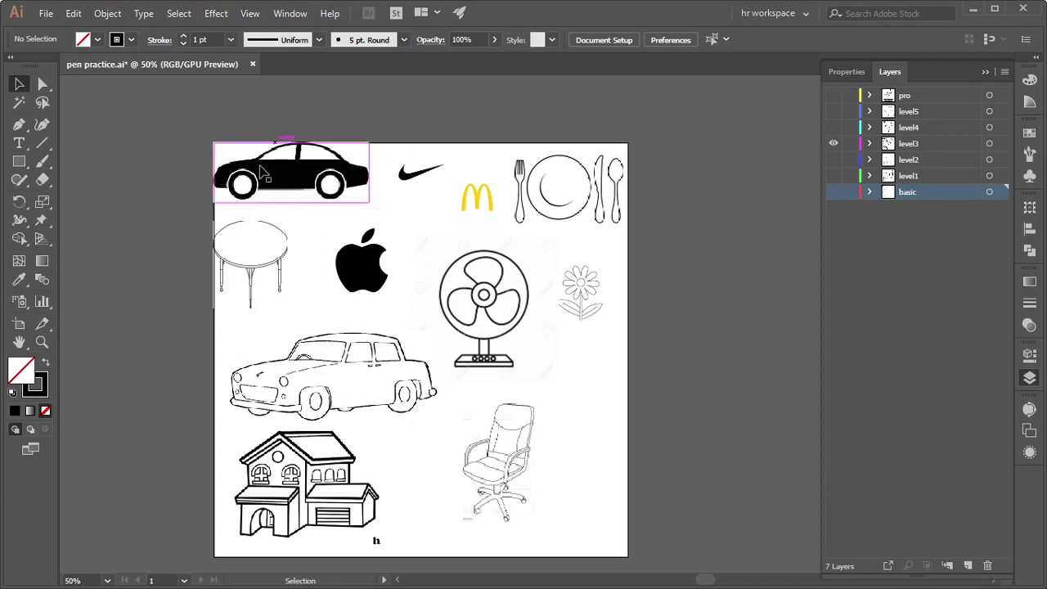
pyautogui.scroll(-1, 365, 378)
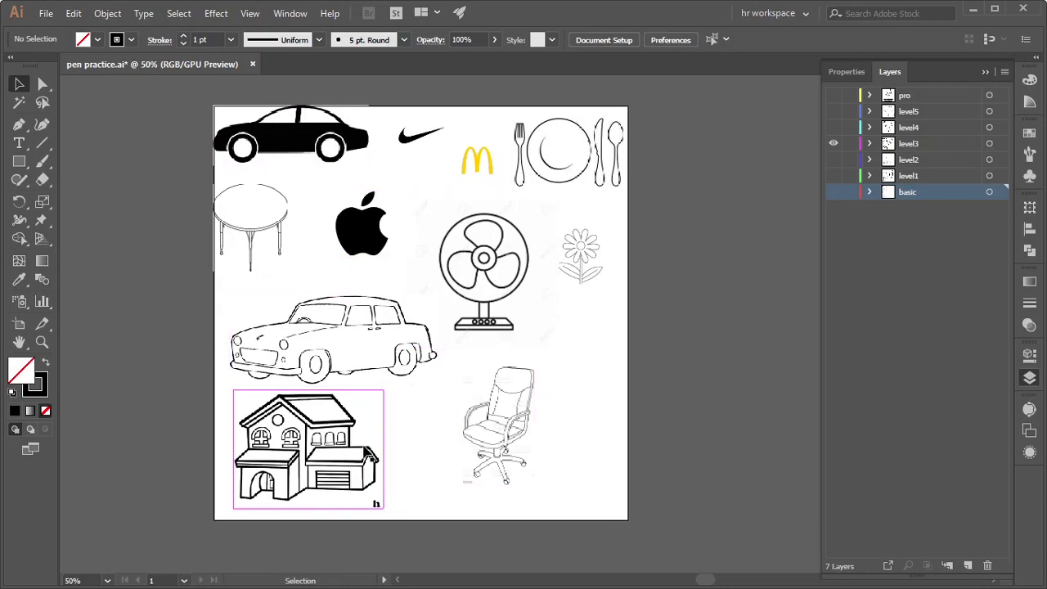
pyautogui.scroll(2, 296, 443)
pyautogui.scroll(3, 237, 437)
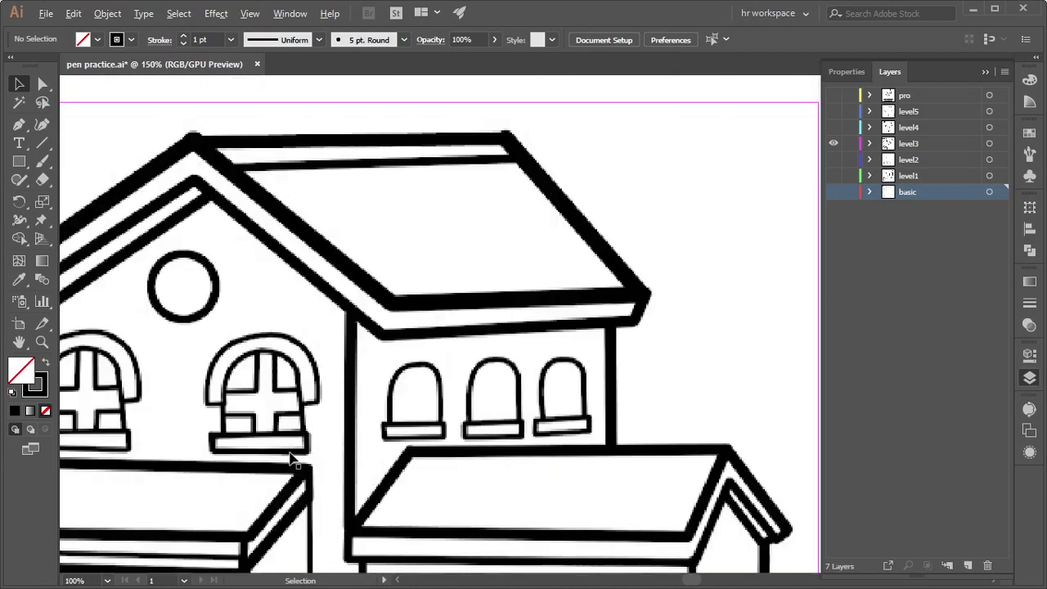
pyautogui.scroll(-1, 368, 437)
pyautogui.scroll(-2, 367, 437)
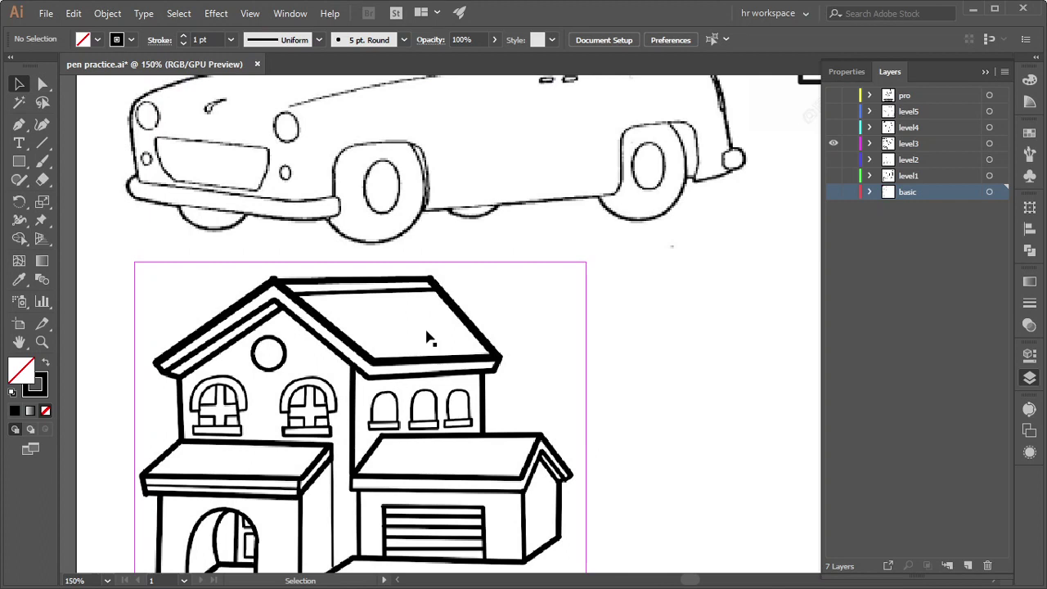
pyautogui.scroll(-1, 427, 338)
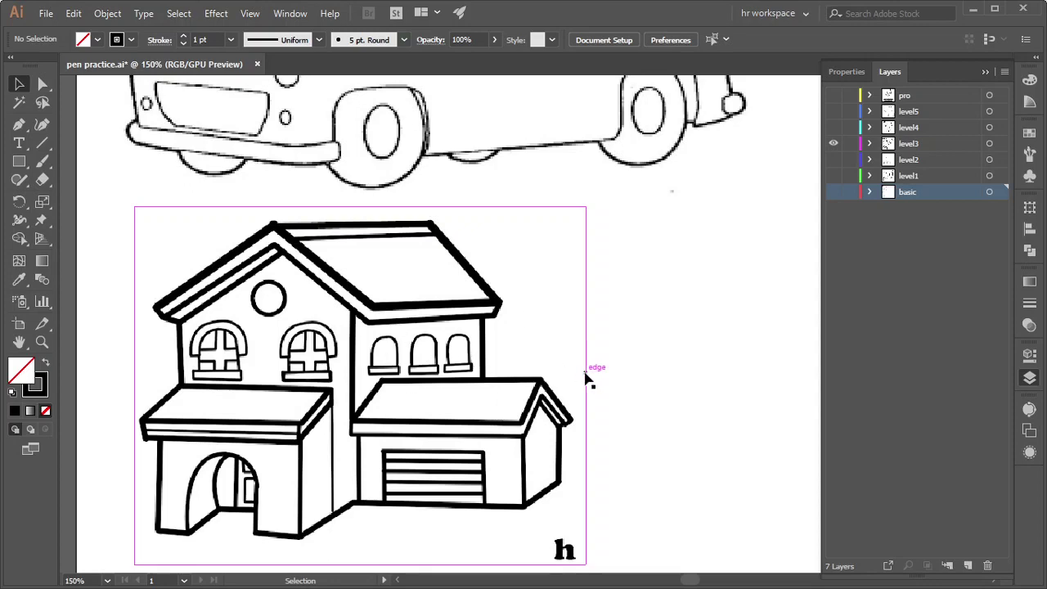
pyautogui.scroll(-2, 589, 378)
pyautogui.scroll(-1, 589, 378)
pyautogui.moveTo(723, 327); pyautogui.dragTo(633, 394)
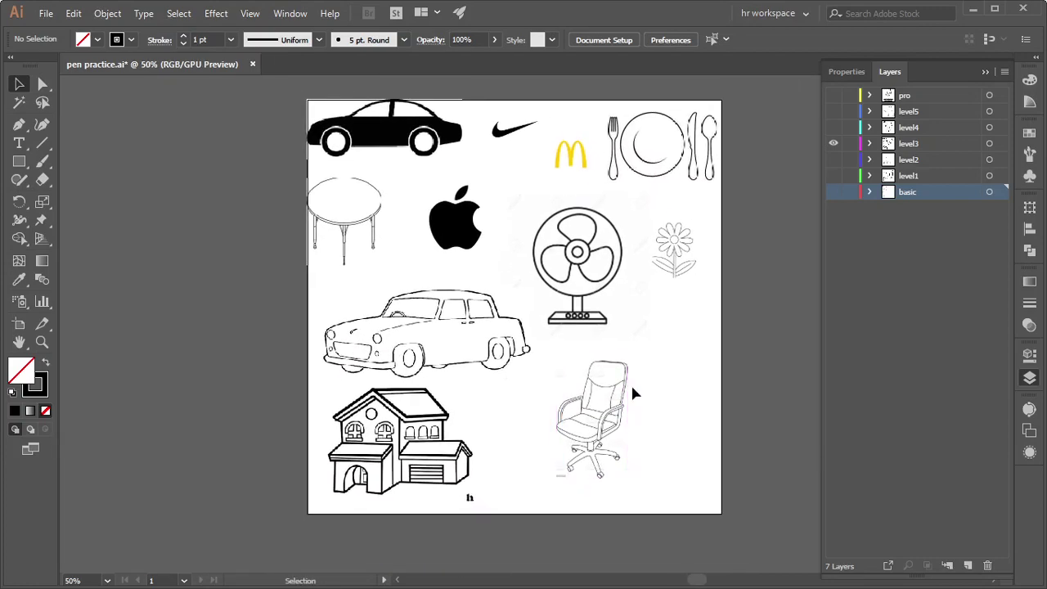
# Hide level3 and display the level4 flower and chair drawings
pyautogui.click(832, 143)
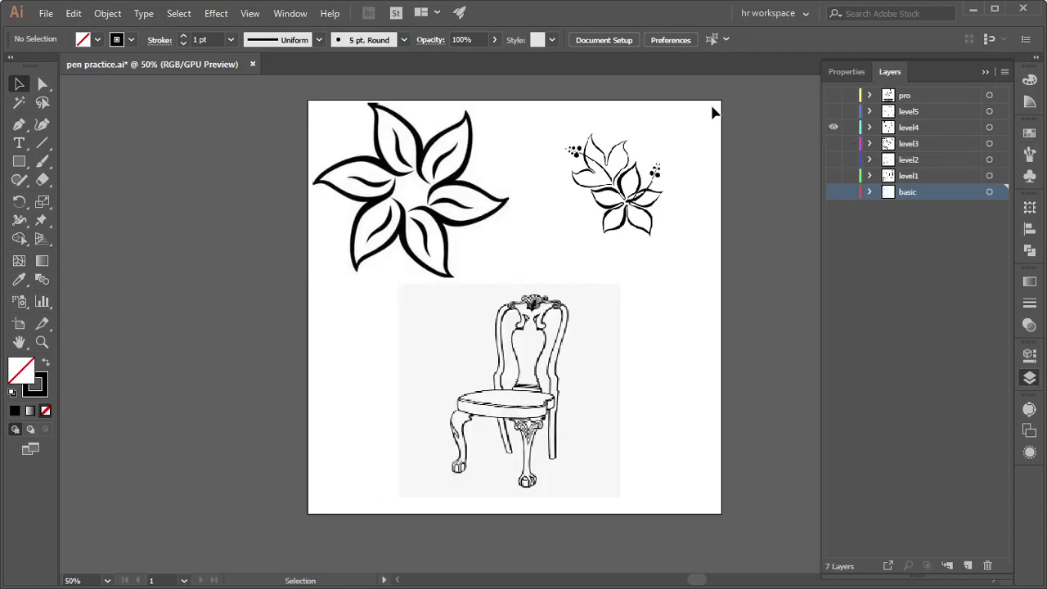
pyautogui.scroll(4, 658, 151)
pyautogui.scroll(3, 523, 204)
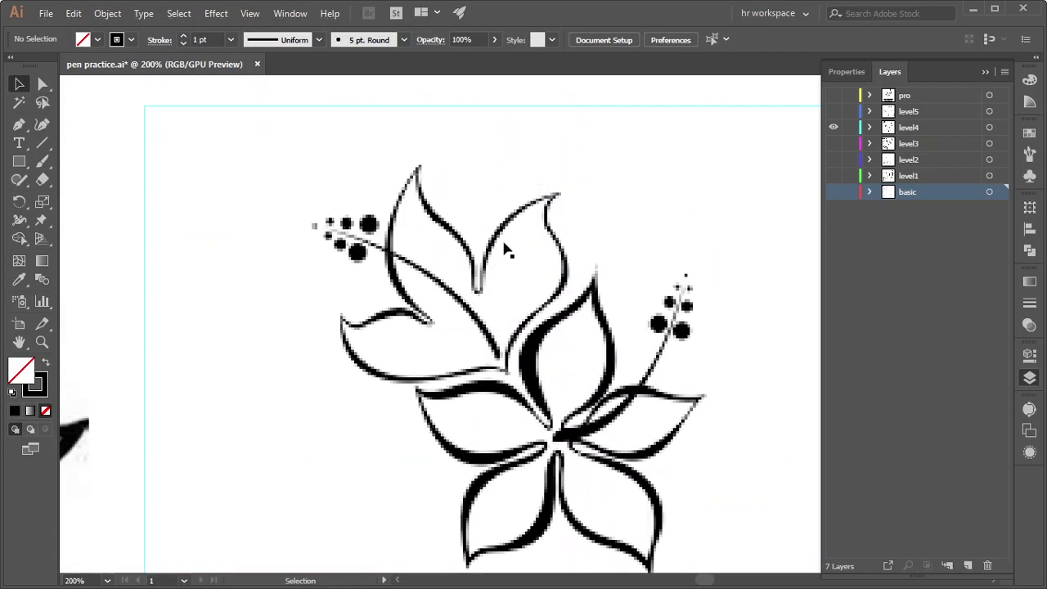
# On level4, draw a Pen segment from the hibiscus top petal's tip to its base
pyautogui.click(20, 125)
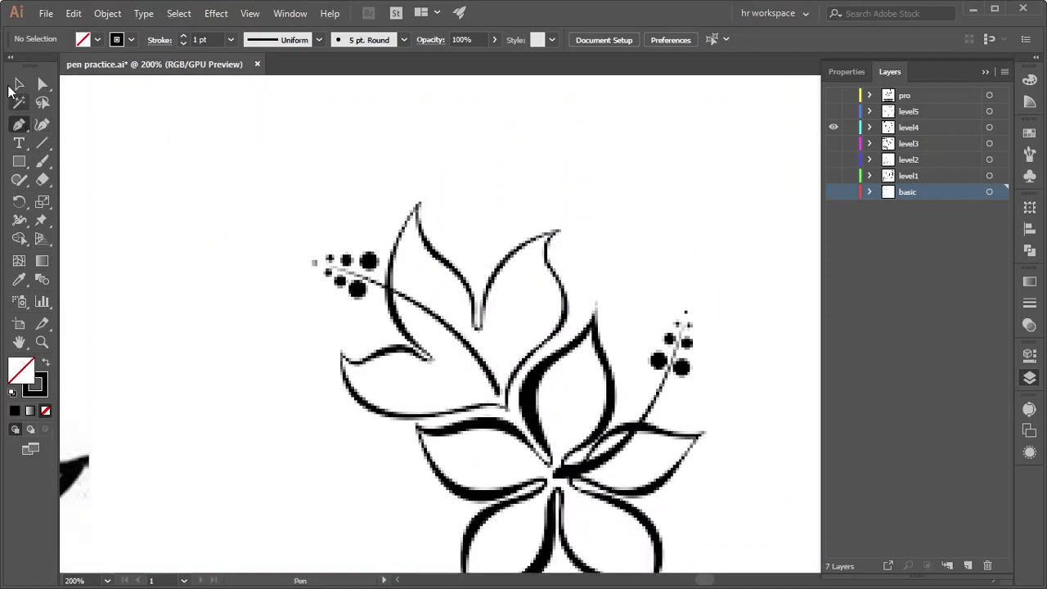
pyautogui.click(924, 129)
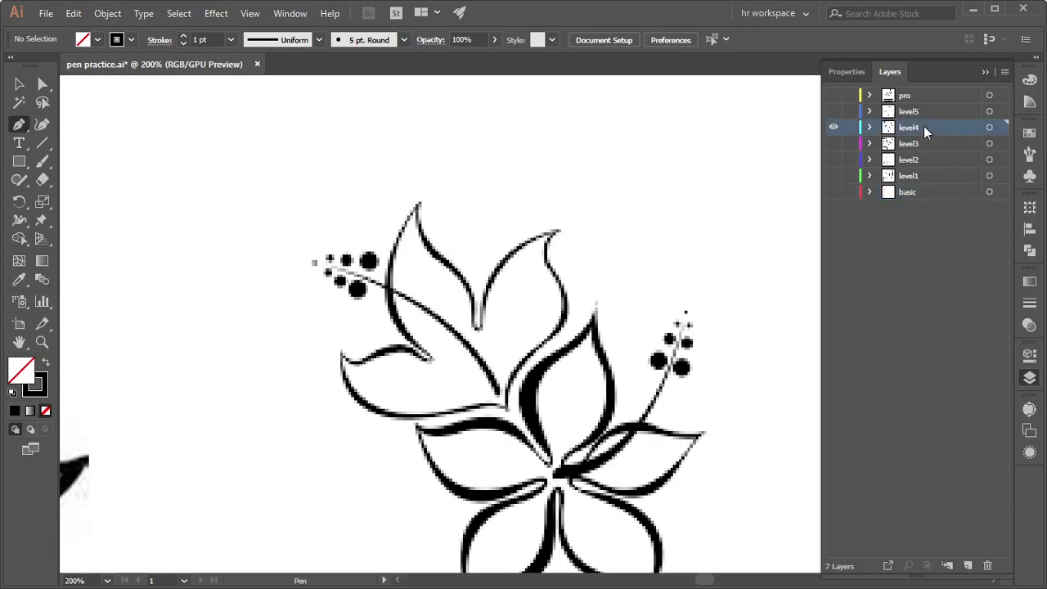
pyautogui.click(420, 203)
pyautogui.click(476, 330)
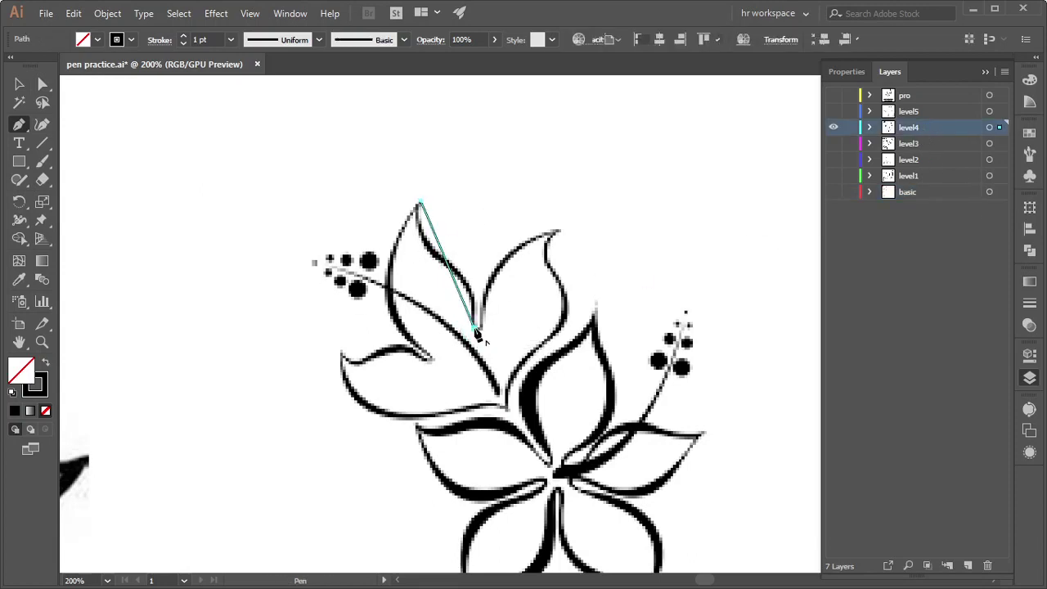
pyautogui.scroll(2, 454, 217)
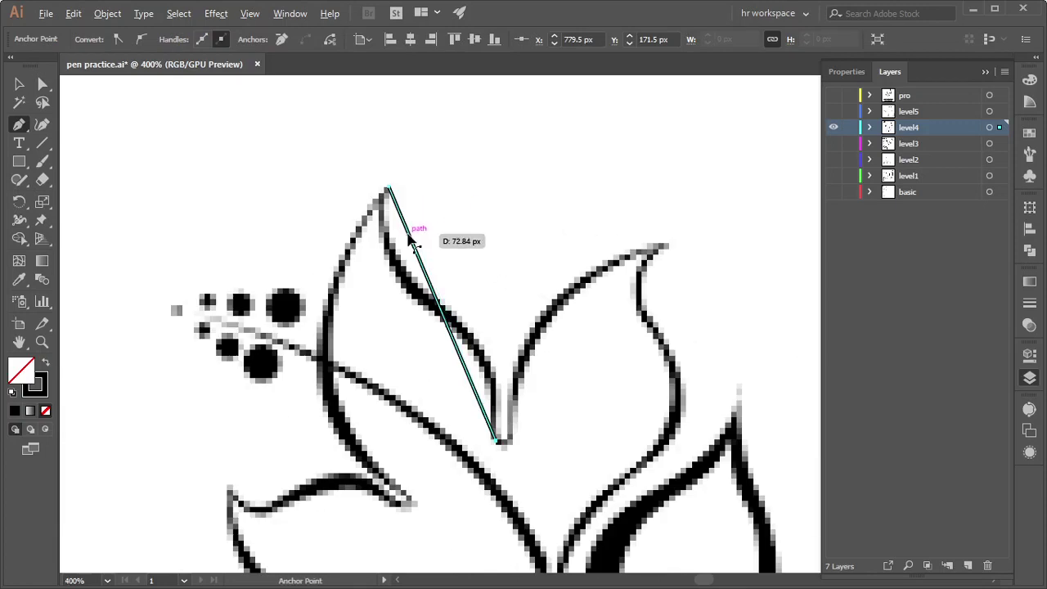
# Bend the segment and adjust its handles to follow the petal's left edge
pyautogui.moveTo(413, 241); pyautogui.dragTo(394, 260)
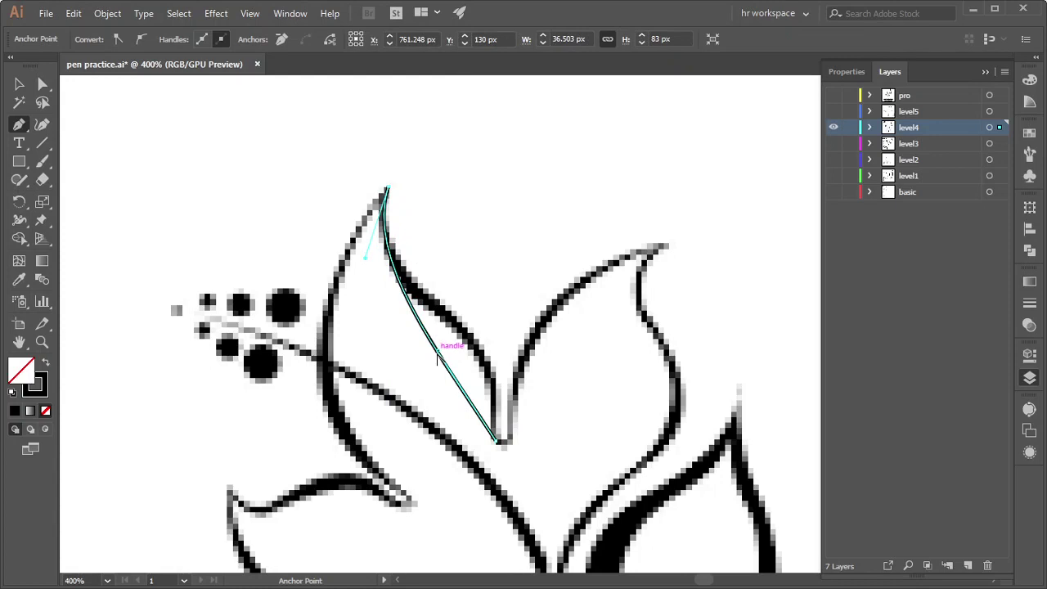
pyautogui.moveTo(437, 360); pyautogui.dragTo(554, 288)
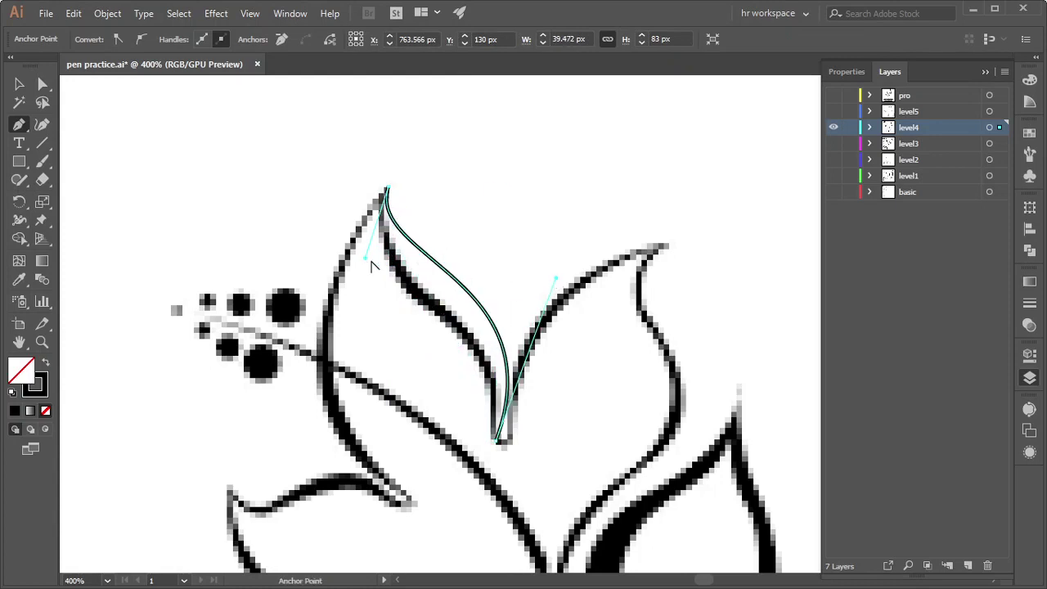
pyautogui.moveTo(371, 266); pyautogui.dragTo(395, 202)
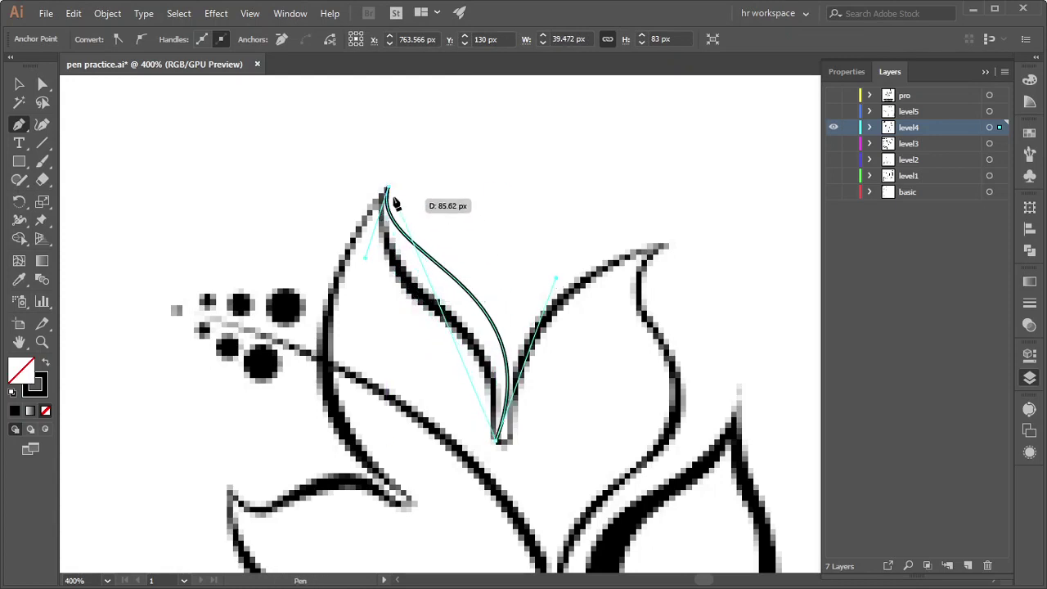
pyautogui.moveTo(395, 203)
pyautogui.mouseDown()
pyautogui.moveTo(373, 290)
pyautogui.moveTo(364, 267)
pyautogui.mouseUp()
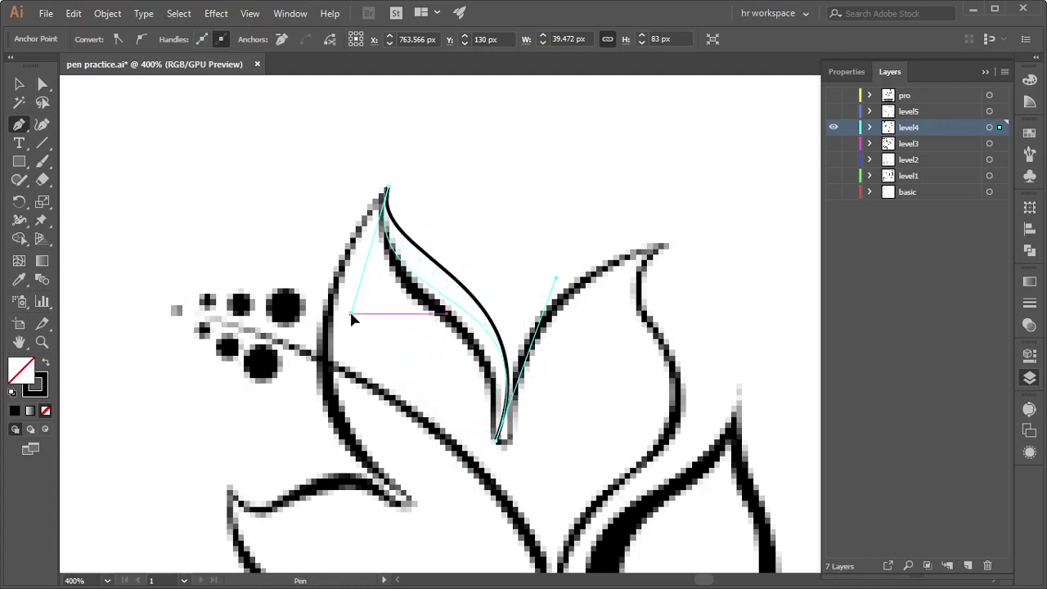
pyautogui.press('alt')
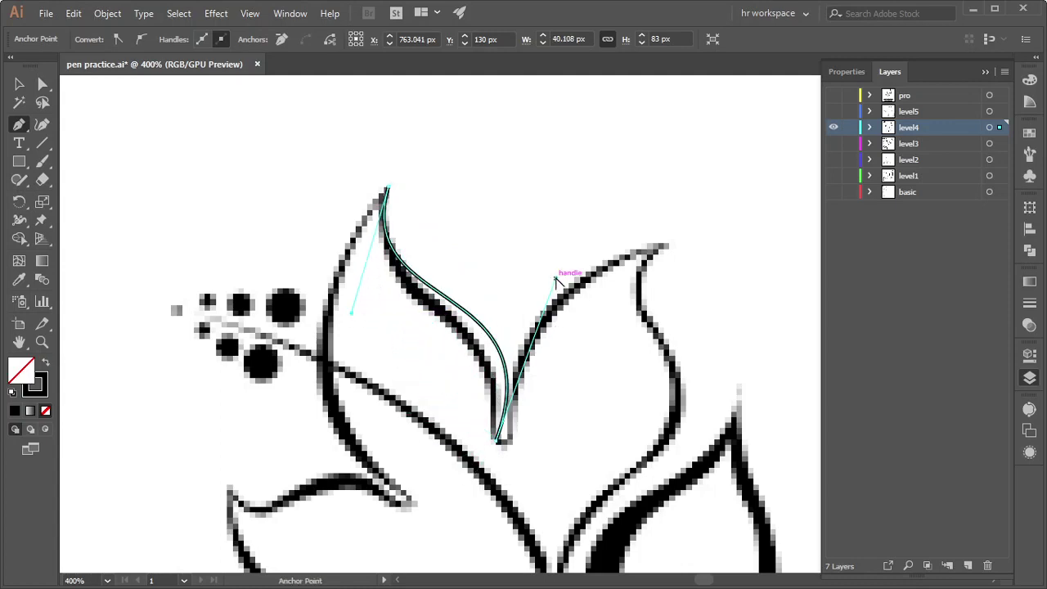
pyautogui.moveTo(555, 281); pyautogui.dragTo(507, 285)
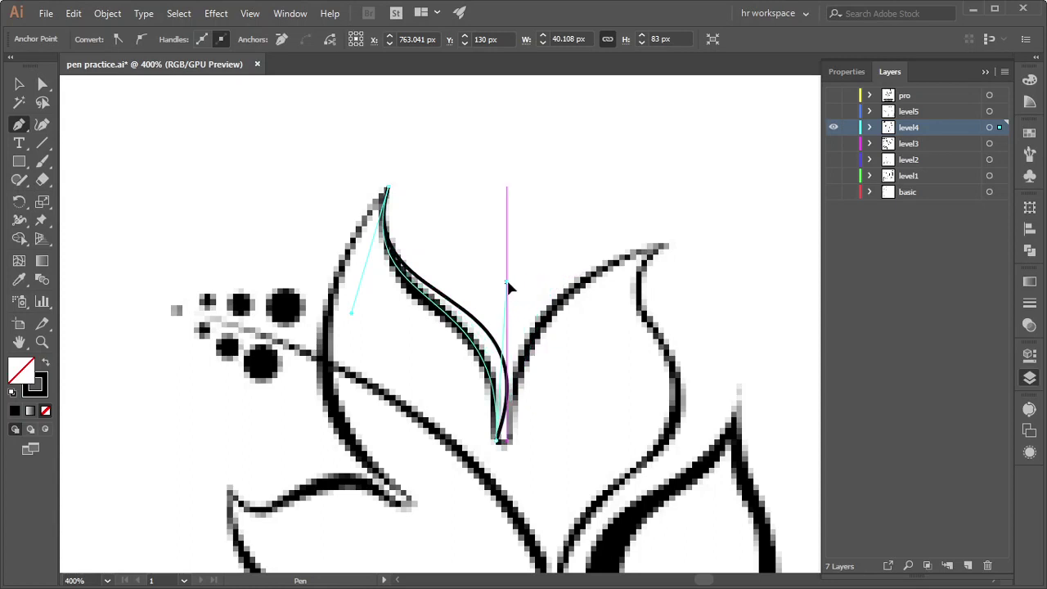
pyautogui.moveTo(499, 440); pyautogui.dragTo(473, 314)
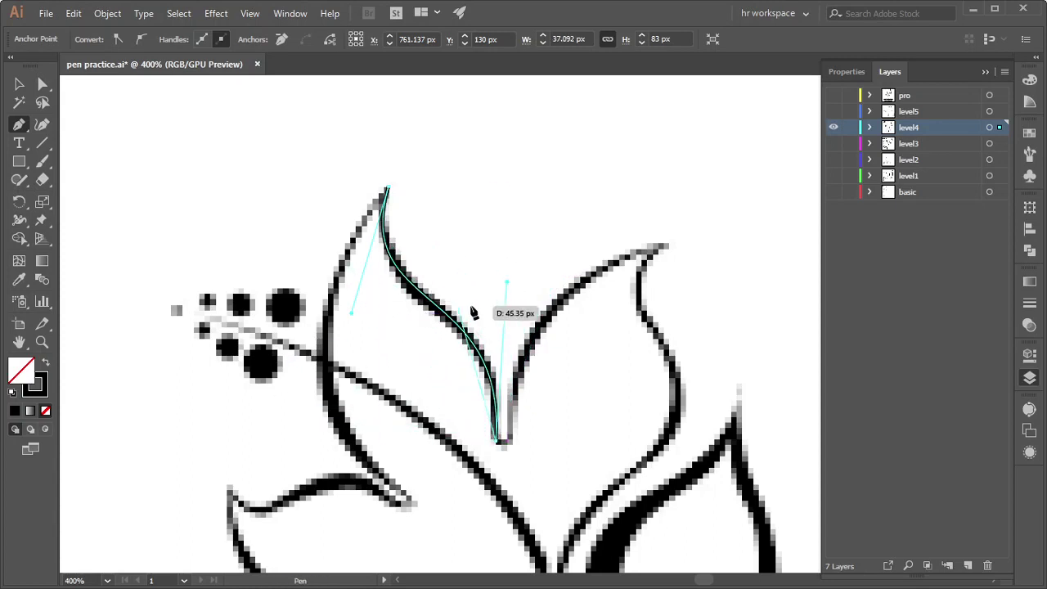
# Deselect the traced path and the flower image, then zoom to review the trace
pyautogui.scroll(-4, 473, 313)
pyautogui.scroll(-2, 473, 313)
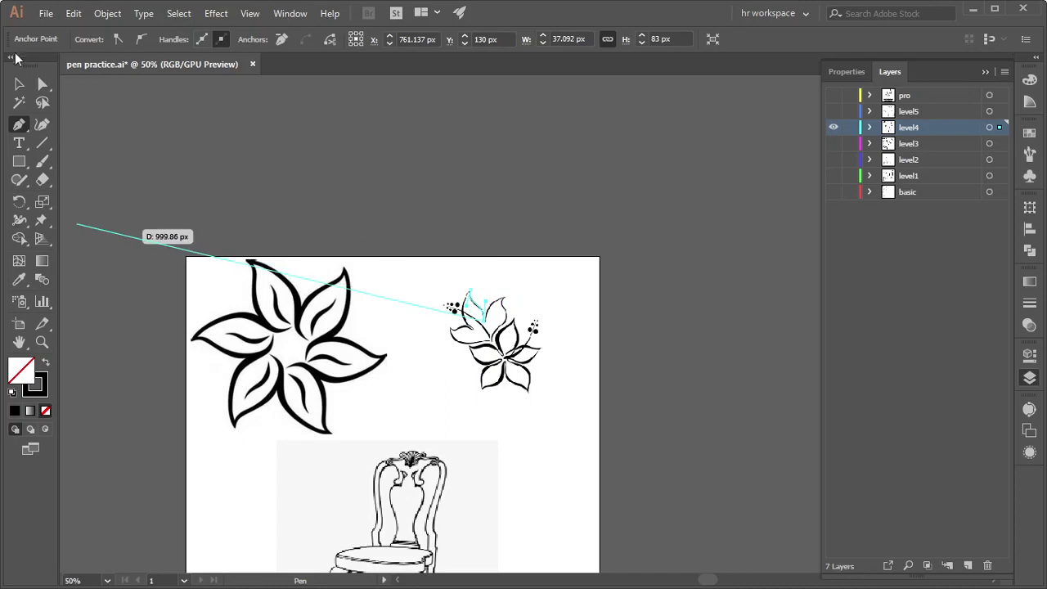
pyautogui.click(19, 82)
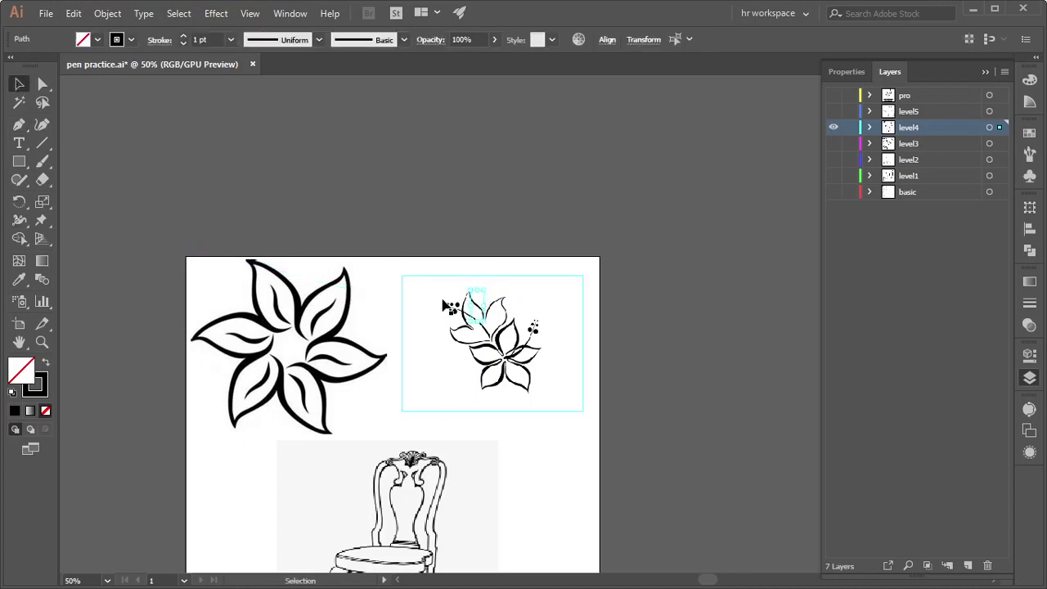
pyautogui.click(514, 286)
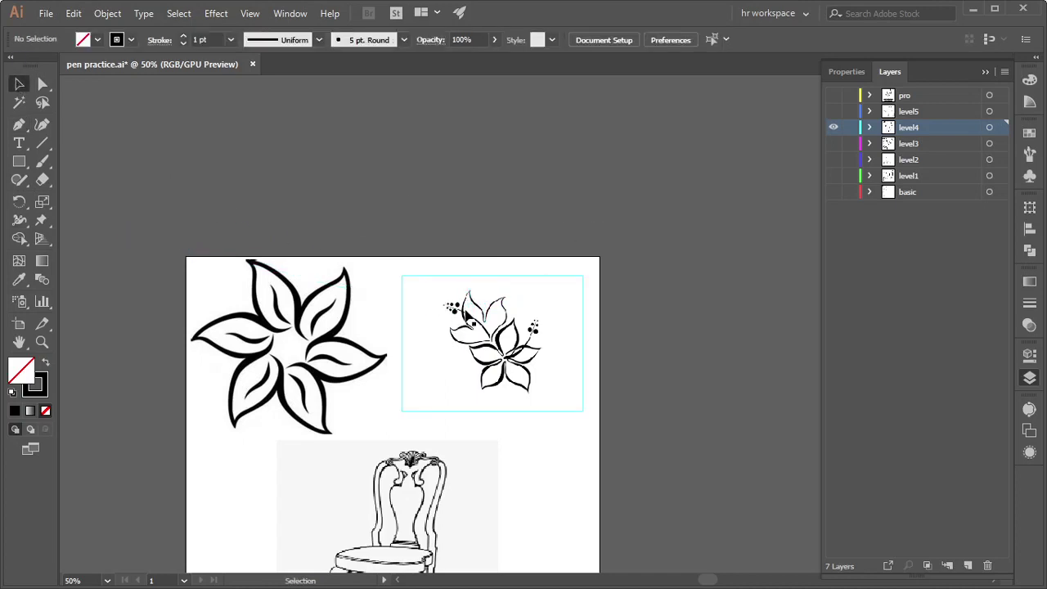
pyautogui.click(490, 353)
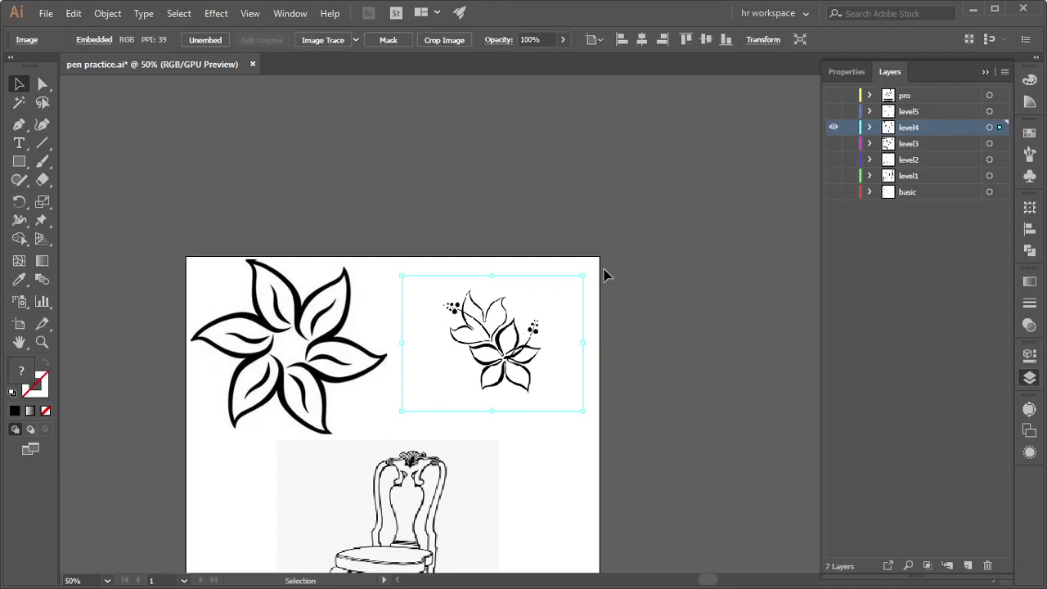
pyautogui.click(605, 275)
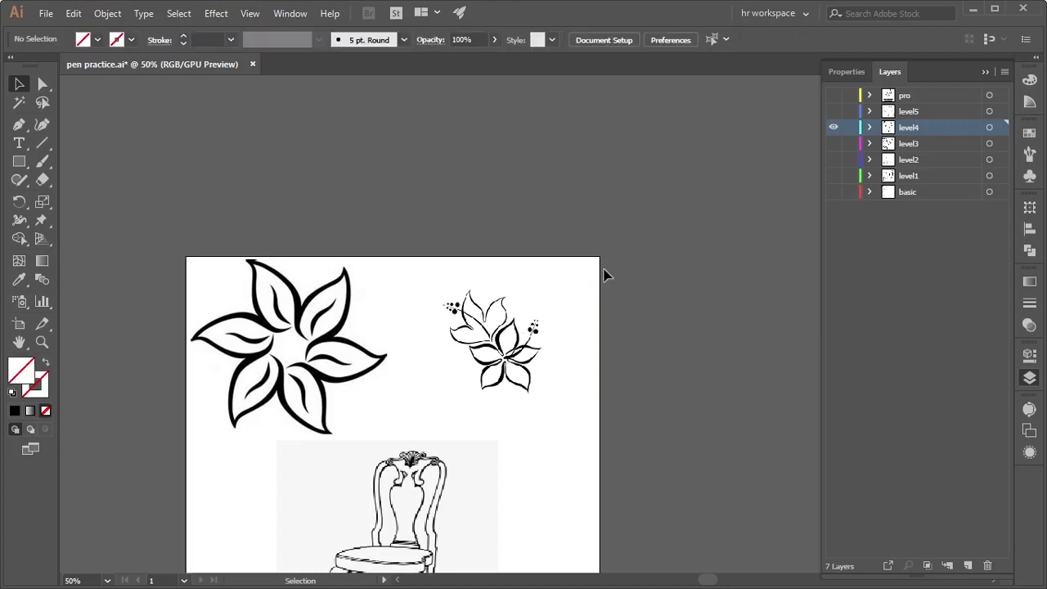
pyautogui.scroll(-2, 491, 393)
pyautogui.scroll(-3, 423, 504)
pyautogui.keyDown('alt'); pyautogui.scroll(5, 402, 369); pyautogui.keyUp('alt')
pyautogui.keyDown('alt'); pyautogui.scroll(2, 358, 521); pyautogui.keyUp('alt')
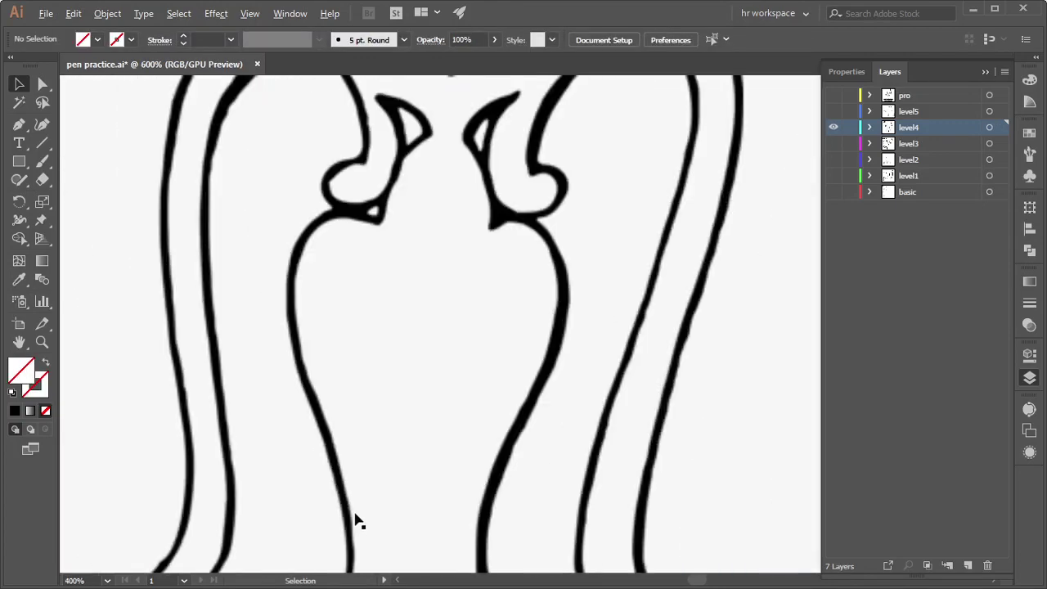
pyautogui.keyDown('alt'); pyautogui.scroll(-4, 357, 521); pyautogui.keyUp('alt')
pyautogui.keyDown('alt'); pyautogui.scroll(-3, 352, 511); pyautogui.keyUp('alt')
pyautogui.keyDown('alt'); pyautogui.scroll(5, 342, 505); pyautogui.keyUp('alt')
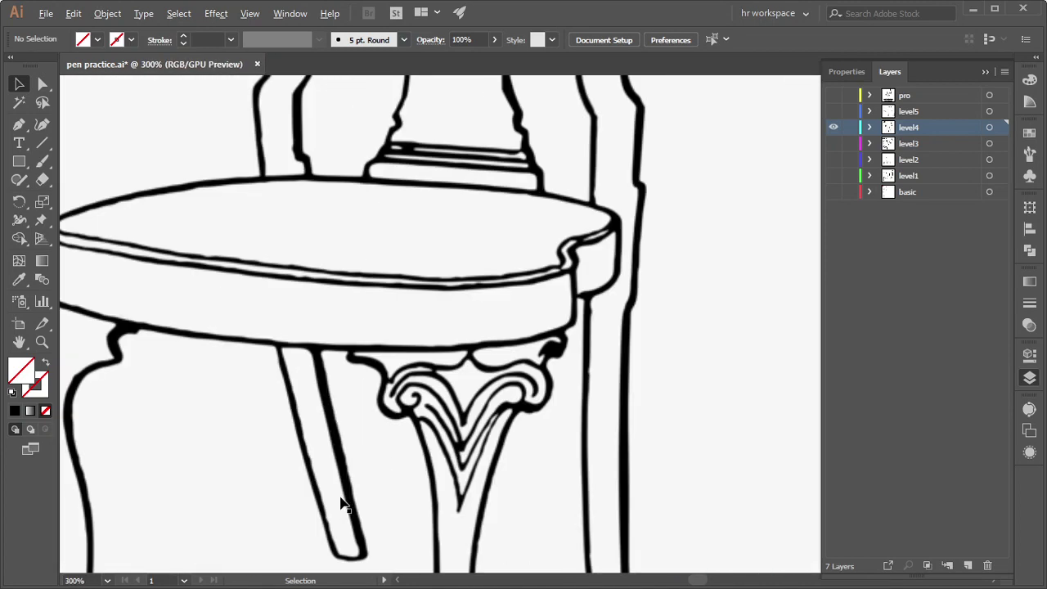
pyautogui.keyDown('alt'); pyautogui.scroll(-2, 342, 504); pyautogui.keyUp('alt')
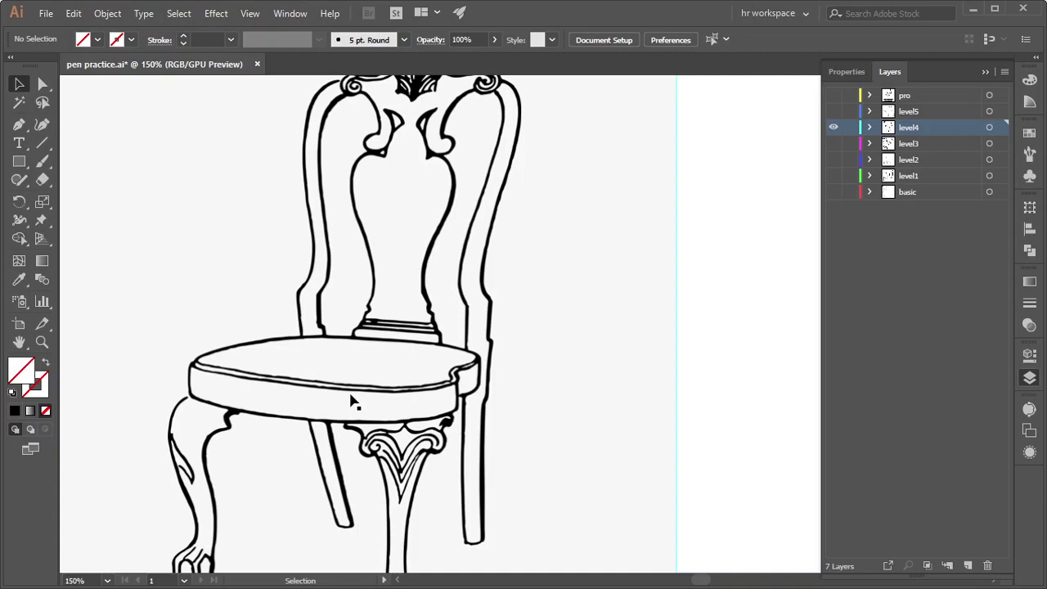
pyautogui.keyDown('alt'); pyautogui.scroll(-2, 351, 401); pyautogui.keyUp('alt')
pyautogui.scroll(2, 433, 374)
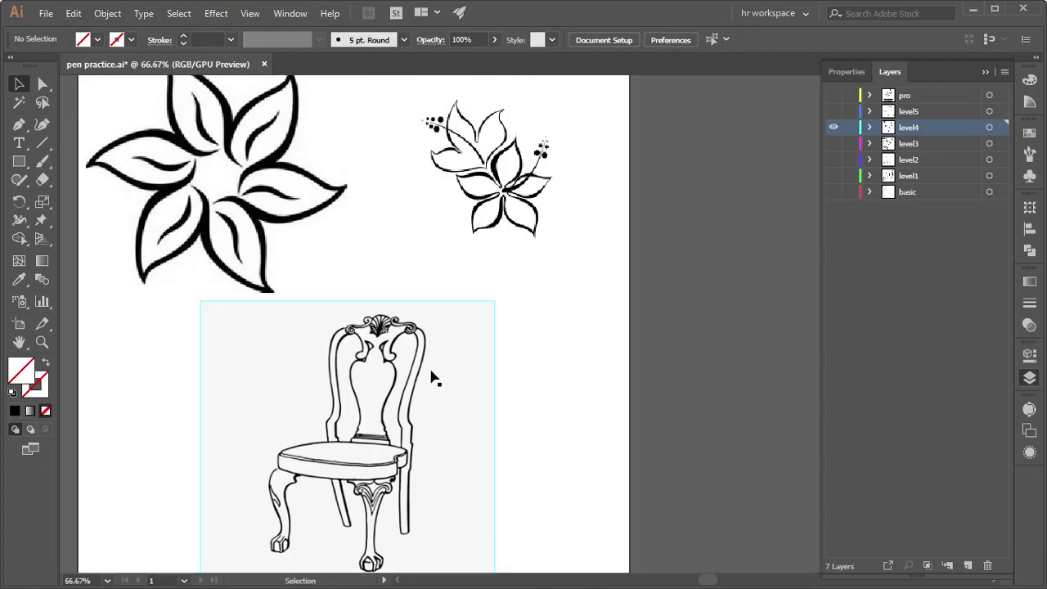
pyautogui.scroll(2, 245, 164)
pyautogui.scroll(2, 140, 134)
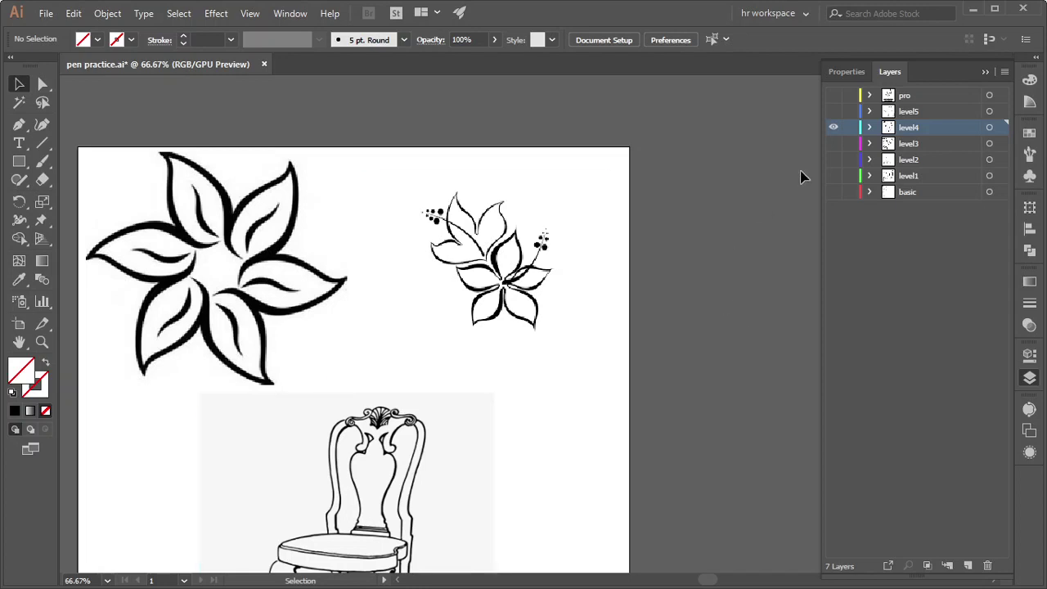
pyautogui.click(835, 130)
pyautogui.click(915, 107)
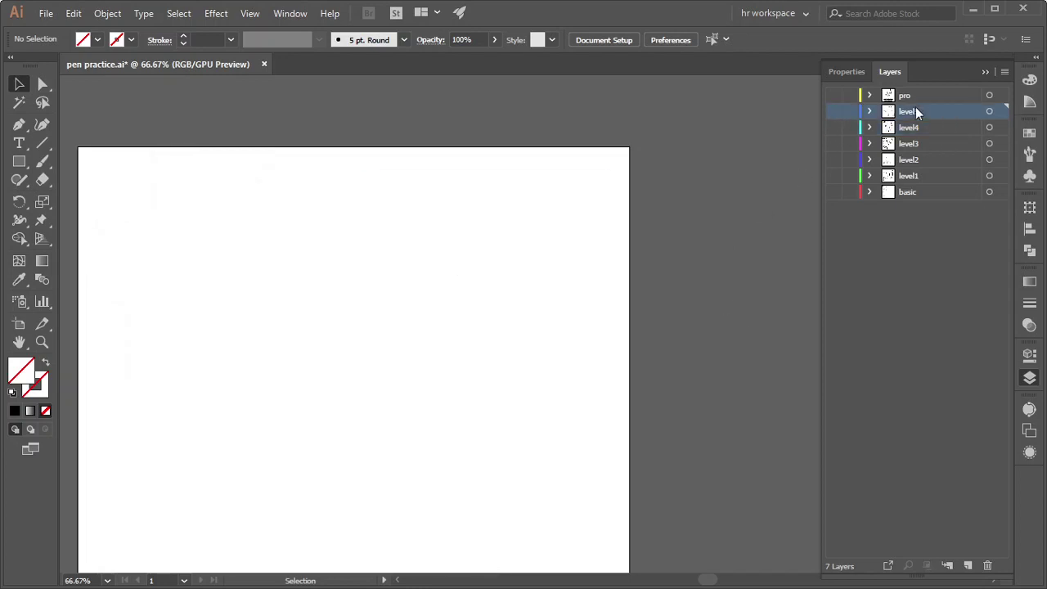
pyautogui.click(834, 112)
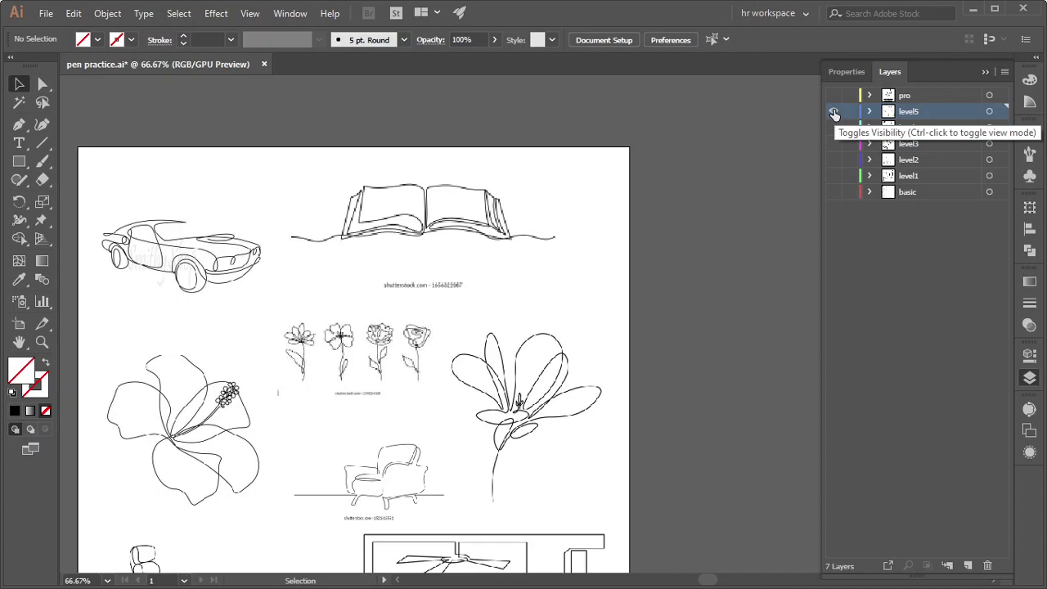
pyautogui.scroll(-3, 533, 186)
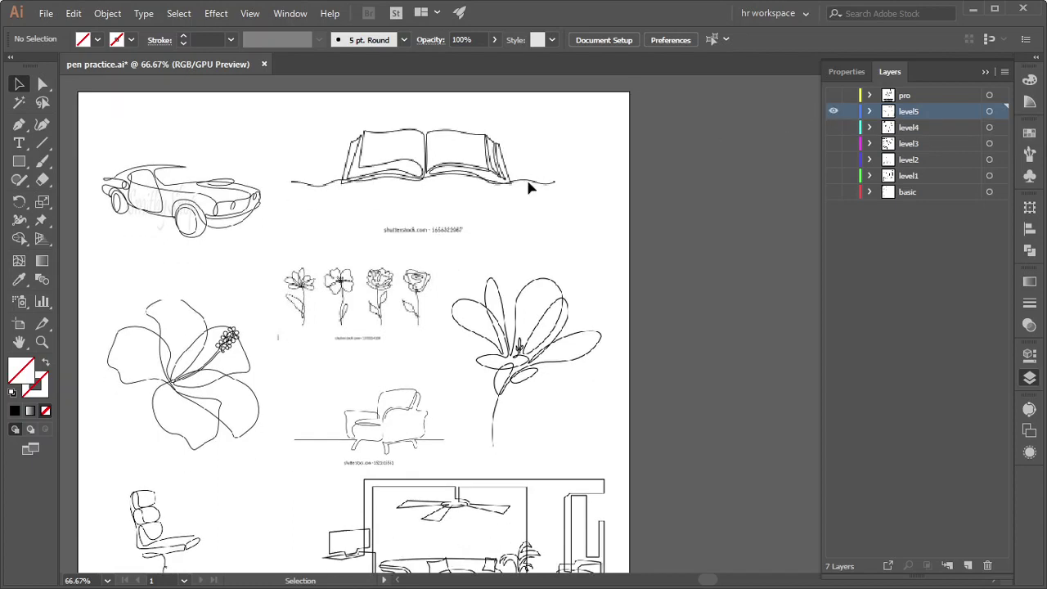
pyautogui.scroll(2, 524, 299)
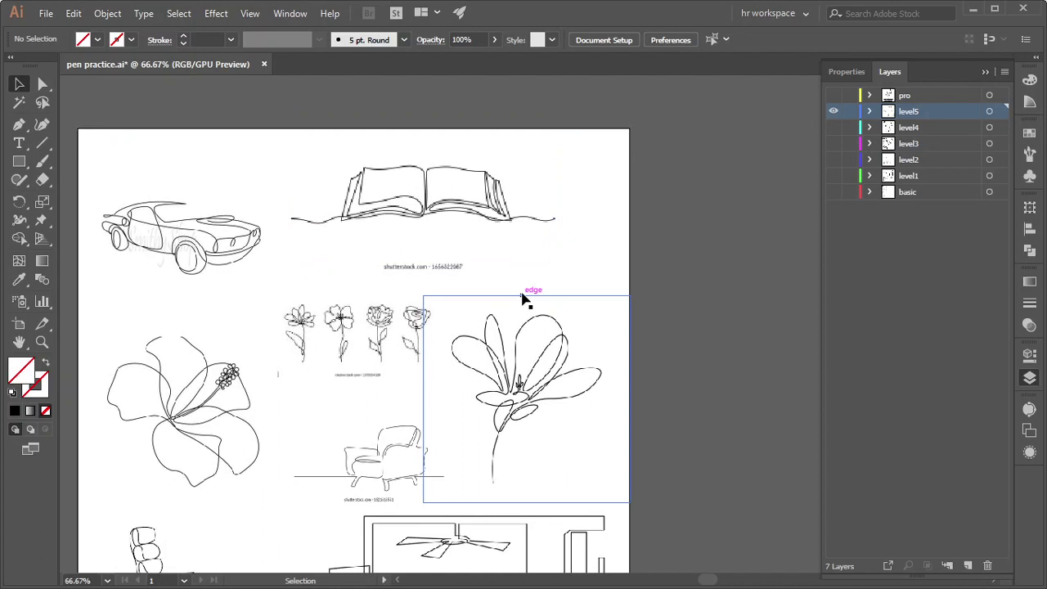
pyautogui.scroll(-2, 257, 316)
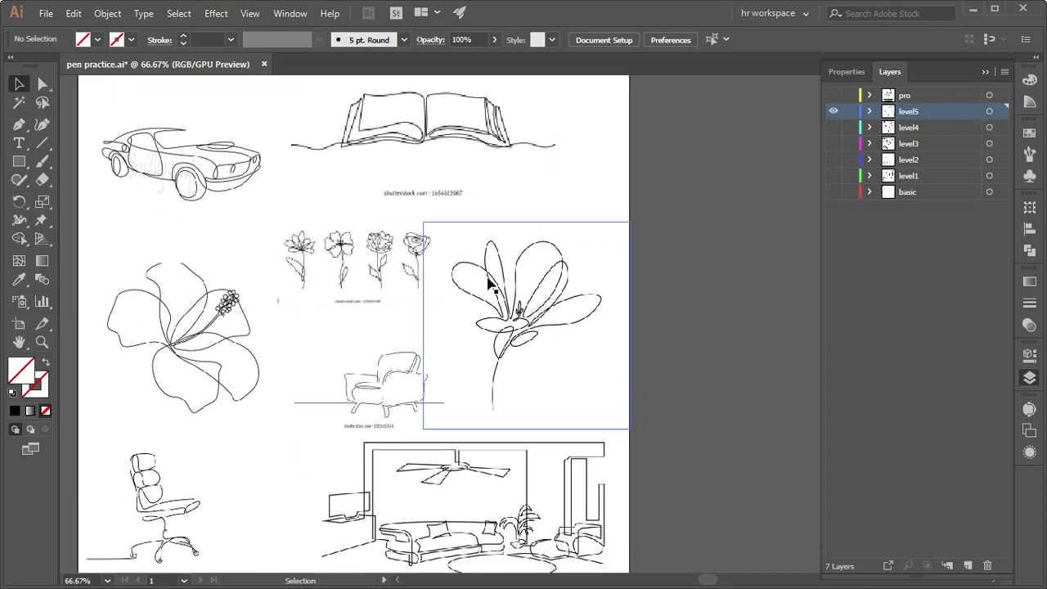
pyautogui.scroll(-5, 355, 427)
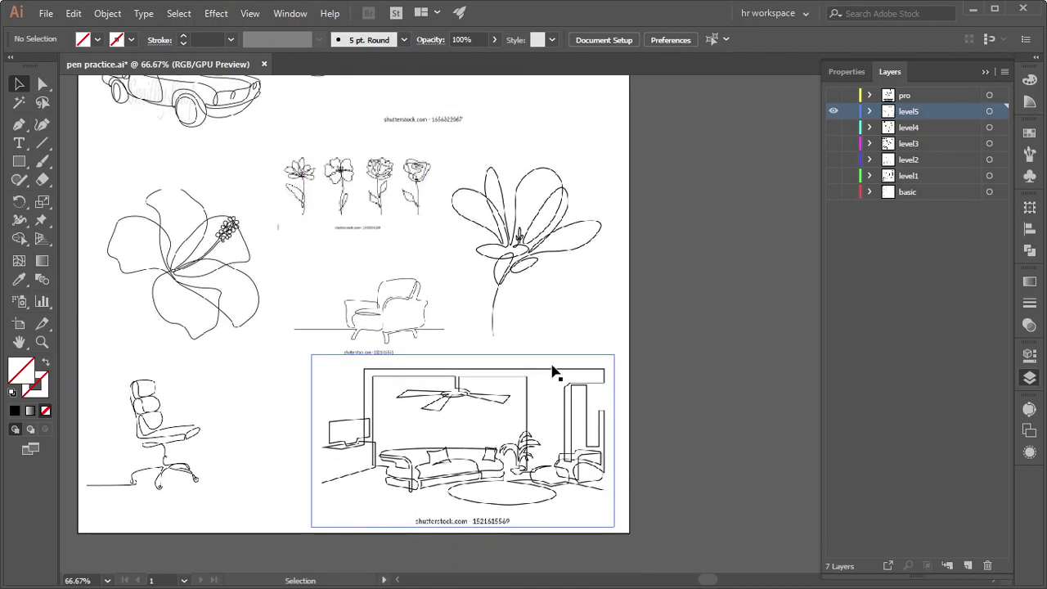
pyautogui.scroll(1, 551, 369)
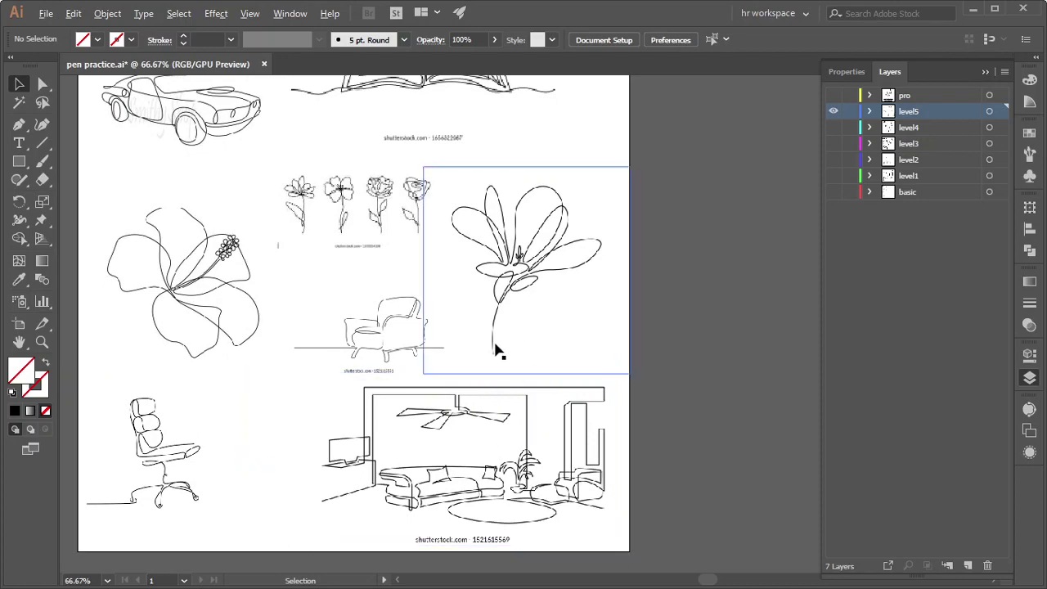
pyautogui.keyDown('alt'); pyautogui.scroll(3, 496, 351); pyautogui.keyUp('alt')
pyautogui.scroll(3, 479, 425)
pyautogui.scroll(4, 528, 292)
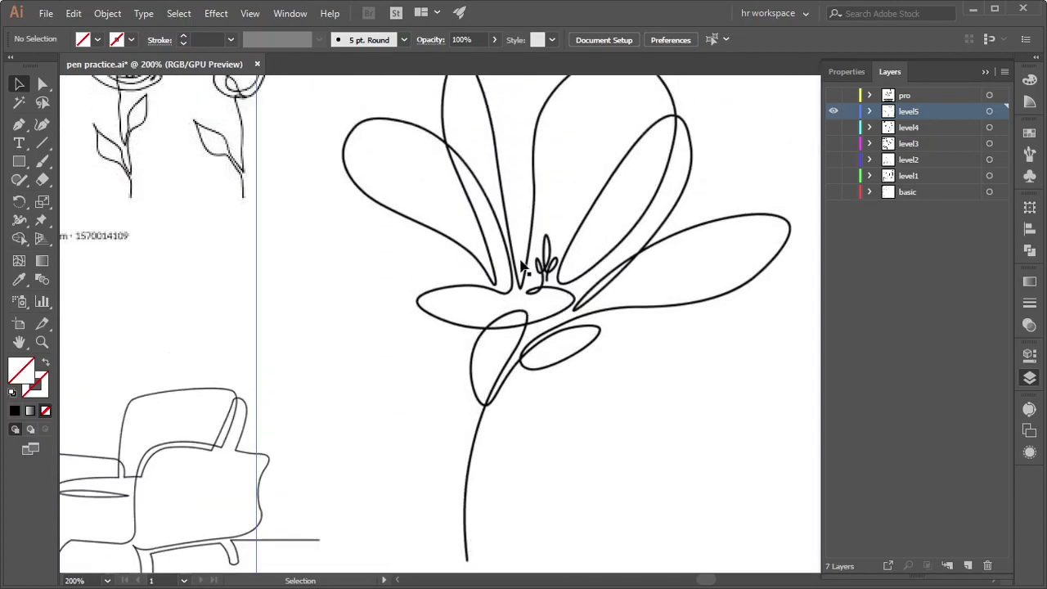
pyautogui.scroll(2, 528, 292)
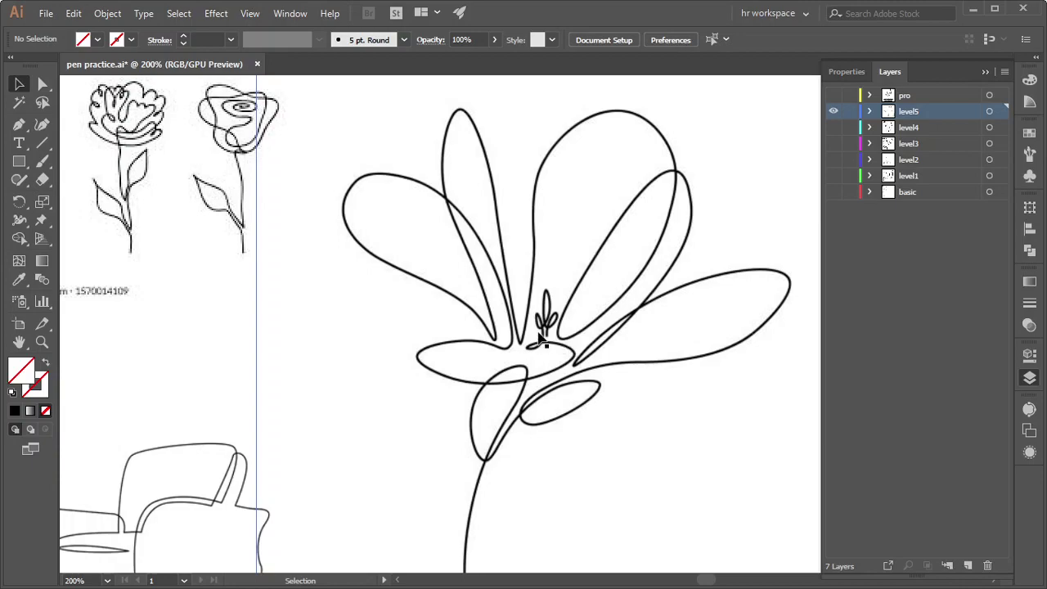
pyautogui.keyDown('alt'); pyautogui.scroll(3, 570, 344); pyautogui.keyUp('alt')
pyautogui.keyDown('alt'); pyautogui.scroll(-3, 570, 343); pyautogui.keyUp('alt')
pyautogui.keyDown('alt'); pyautogui.scroll(-2, 572, 342); pyautogui.keyUp('alt')
pyautogui.keyDown('alt'); pyautogui.scroll(-2, 572, 341); pyautogui.keyUp('alt')
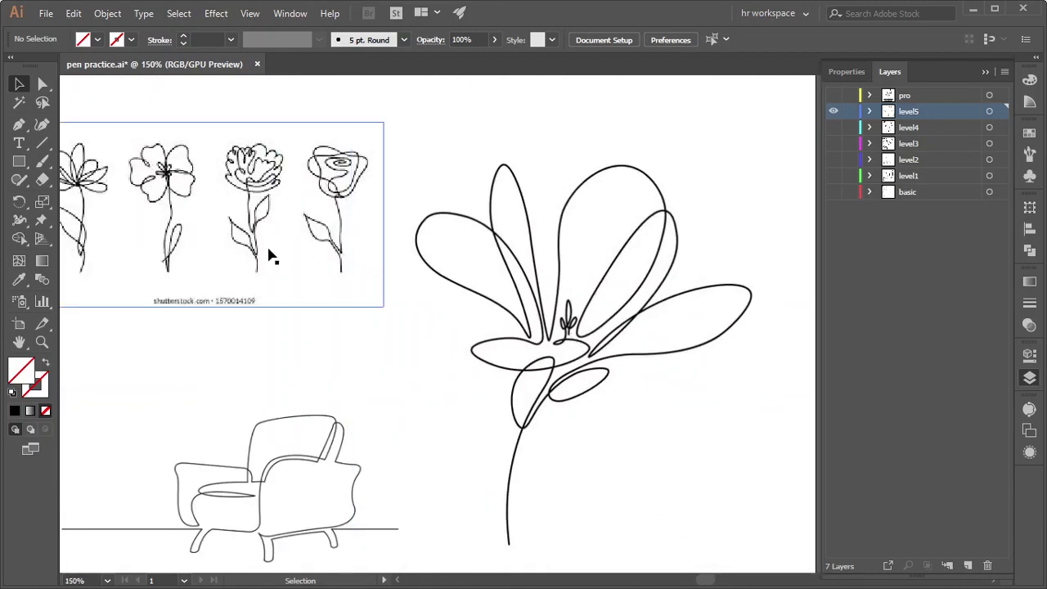
pyautogui.keyDown('alt'); pyautogui.scroll(-3, 497, 297); pyautogui.keyUp('alt')
pyautogui.keyDown('alt'); pyautogui.scroll(3, 343, 219); pyautogui.keyUp('alt')
pyautogui.keyDown('alt'); pyautogui.scroll(2, 529, 199); pyautogui.keyUp('alt')
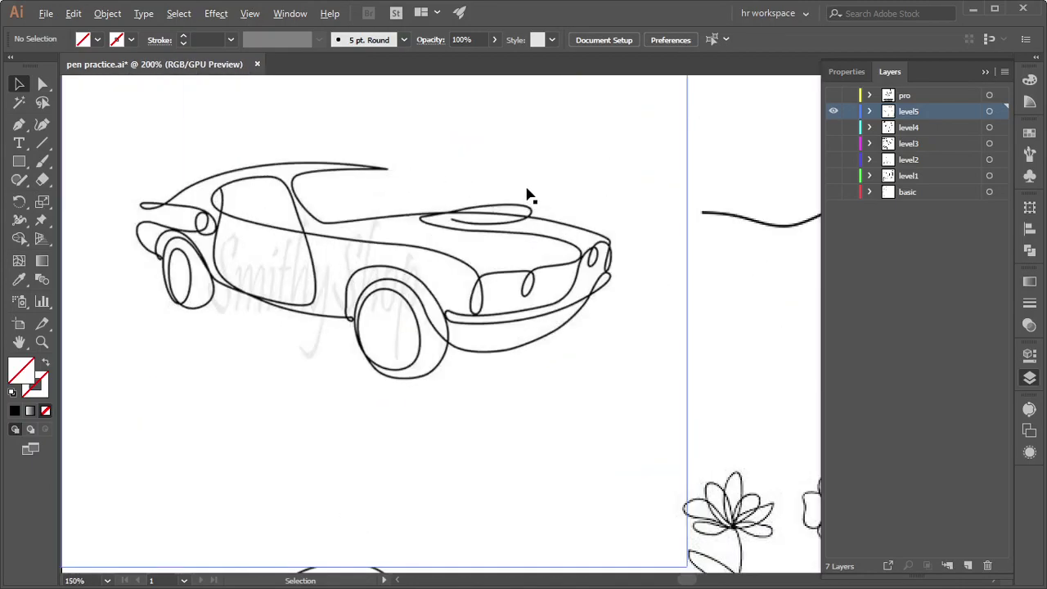
pyautogui.keyDown('alt'); pyautogui.scroll(1, 481, 218); pyautogui.keyUp('alt')
pyautogui.keyDown('alt'); pyautogui.scroll(-4, 482, 217); pyautogui.keyUp('alt')
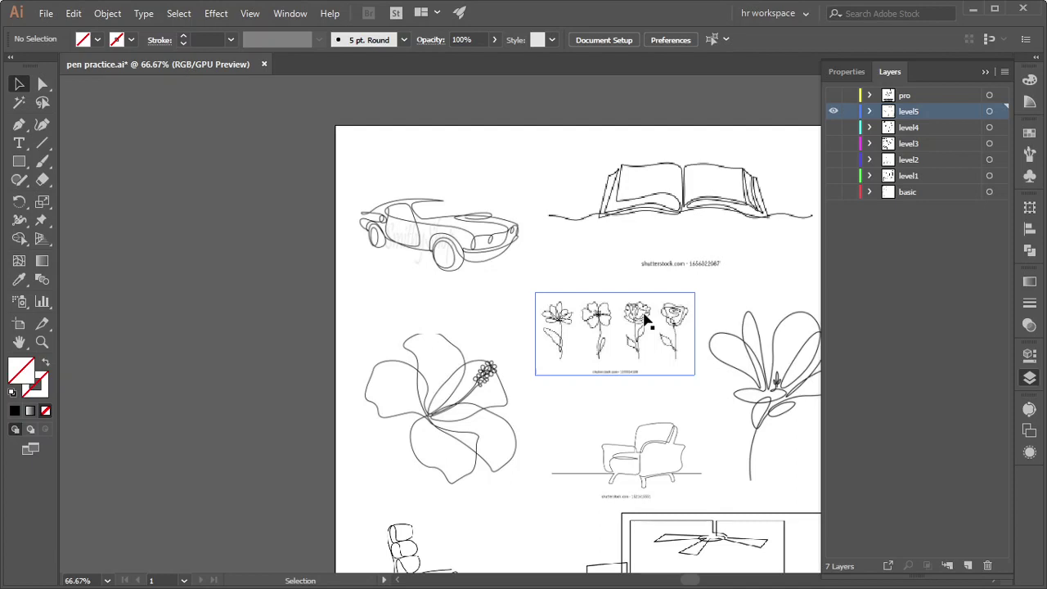
pyautogui.scroll(-2, 539, 319)
pyautogui.moveTo(683, 374)
pyautogui.mouseDown()
pyautogui.moveTo(437, 410)
pyautogui.moveTo(487, 364)
pyautogui.mouseUp()
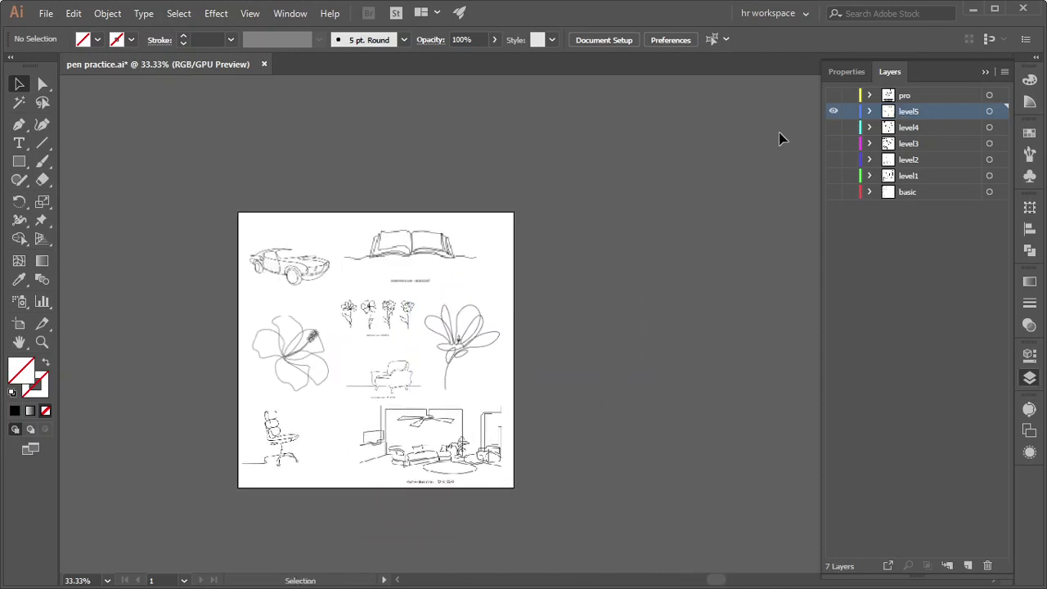
# Hide level5 and show the 'pro' layer's sunflower congratulations page
pyautogui.click(834, 110)
pyautogui.click(925, 95)
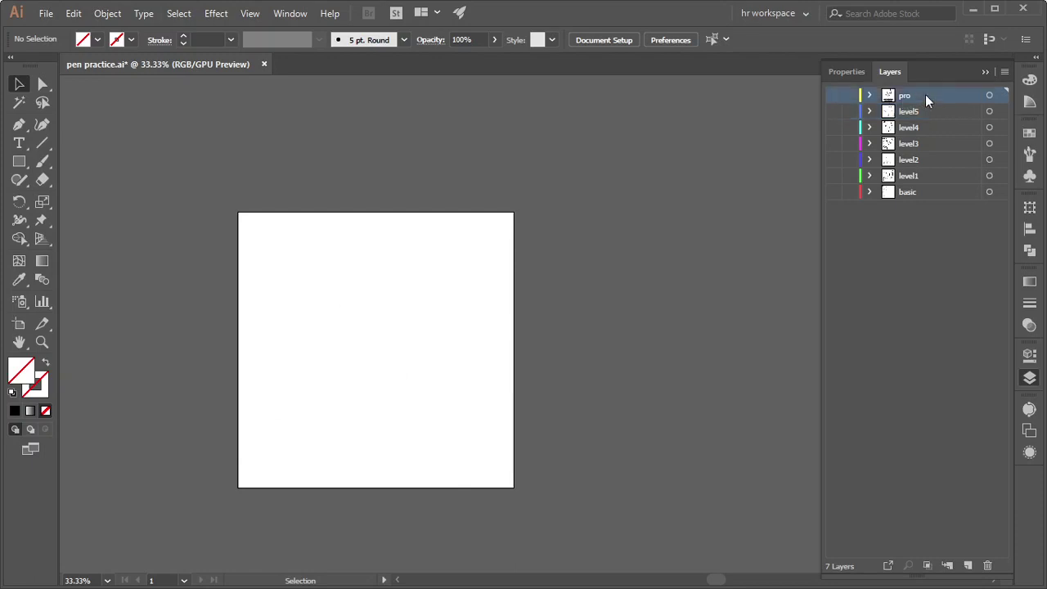
pyautogui.click(833, 96)
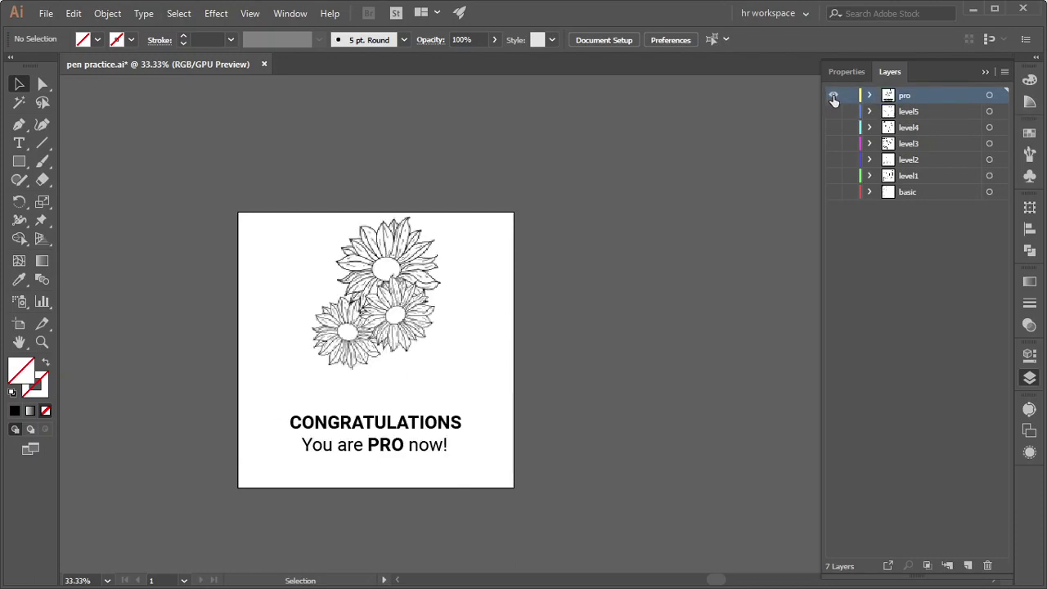
# Zoom around the three sunflowers and the 'CONGRATULATIONS You are PRO now!' message
pyautogui.scroll(2, 338, 257)
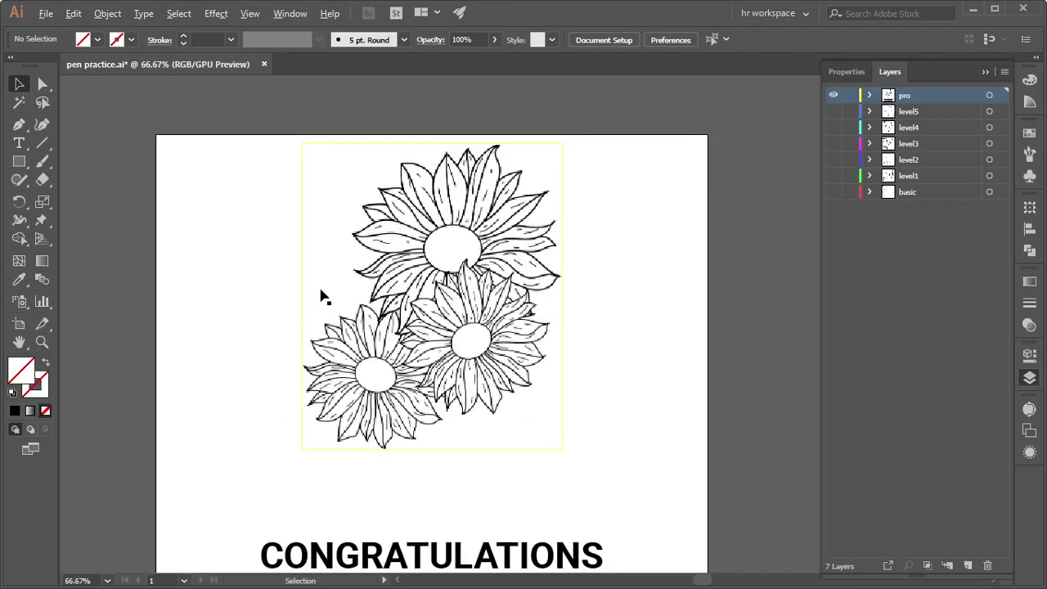
pyautogui.scroll(1, 319, 292)
pyautogui.scroll(1, 601, 278)
pyautogui.scroll(-1, 601, 278)
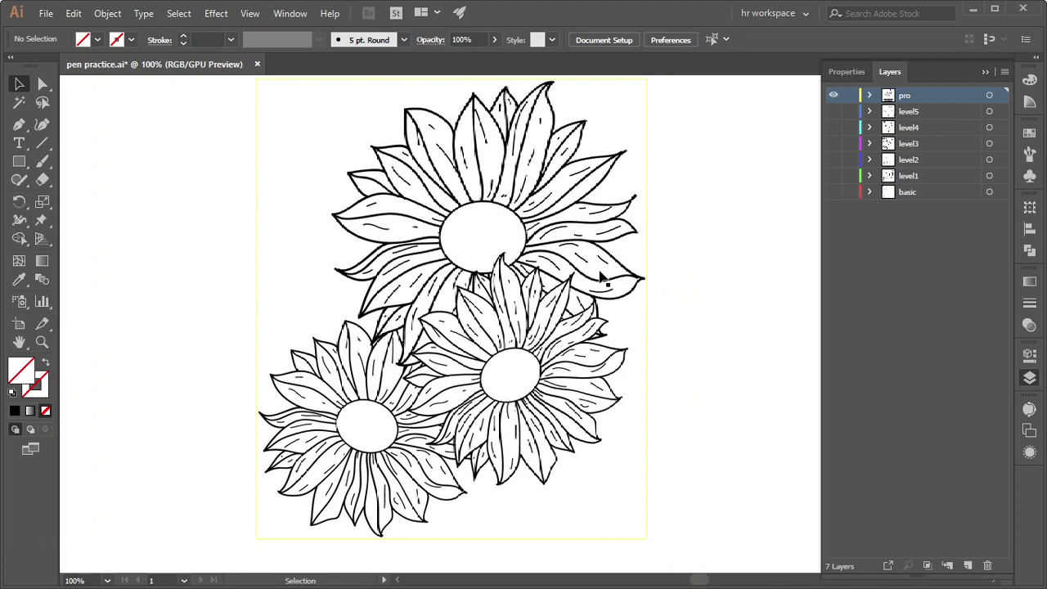
pyautogui.scroll(2, 601, 278)
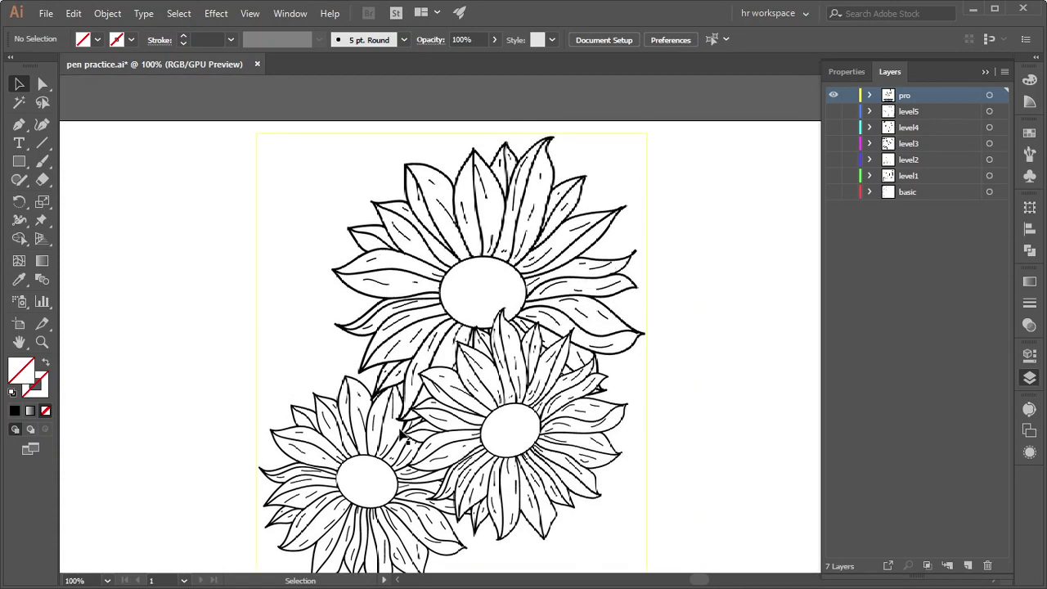
pyautogui.scroll(-2, 504, 455)
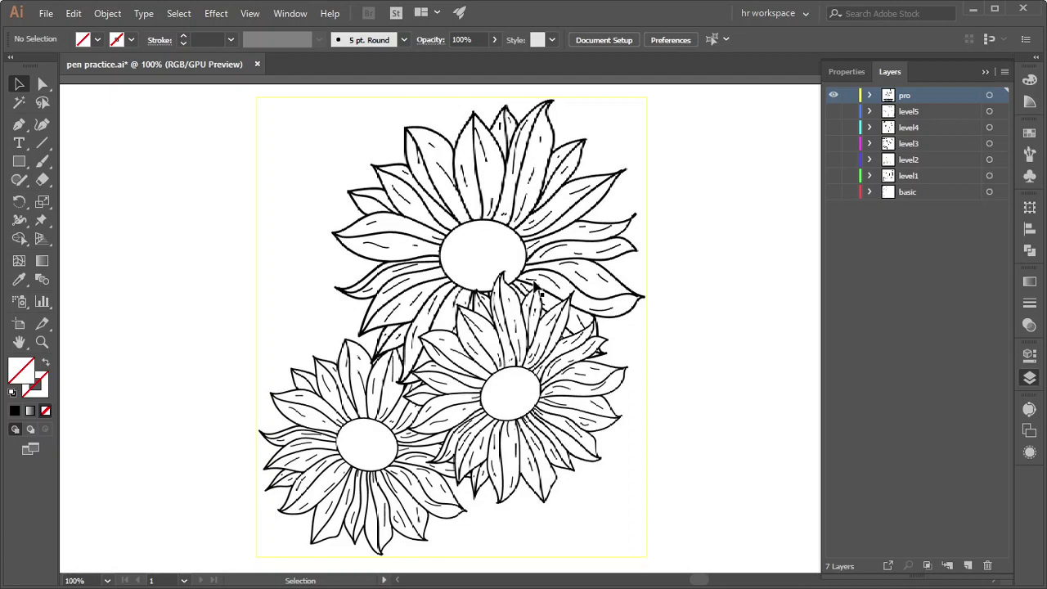
pyautogui.scroll(-1, 538, 288)
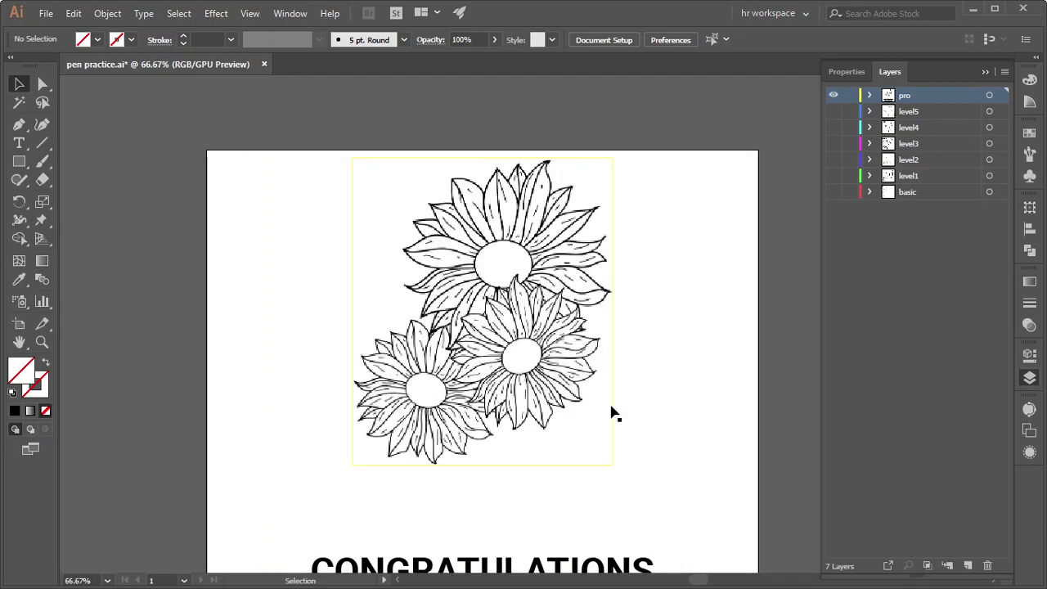
pyautogui.scroll(-1, 626, 368)
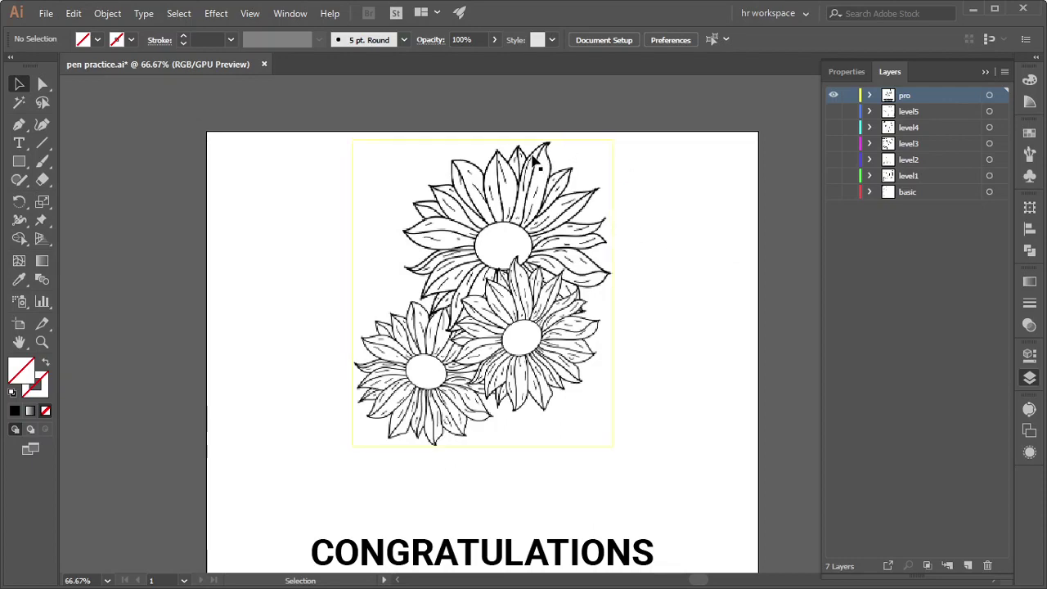
pyautogui.scroll(2, 545, 140)
pyautogui.scroll(-4, 723, 392)
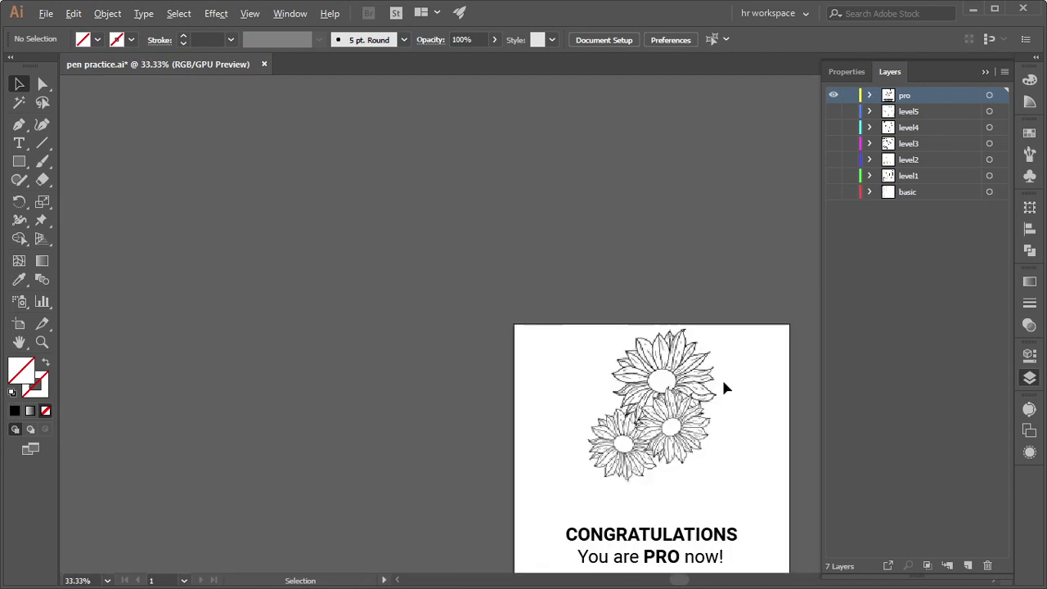
pyautogui.scroll(-2, 703, 441)
pyautogui.scroll(4, 693, 470)
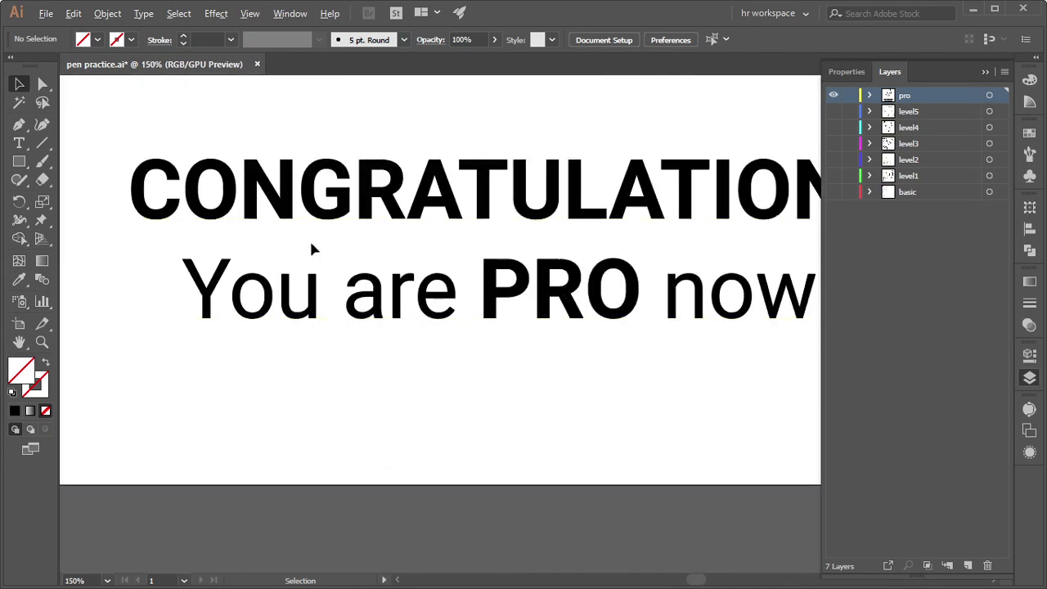
pyautogui.scroll(-2, 314, 245)
pyautogui.scroll(1, 540, 328)
pyautogui.scroll(2, 578, 375)
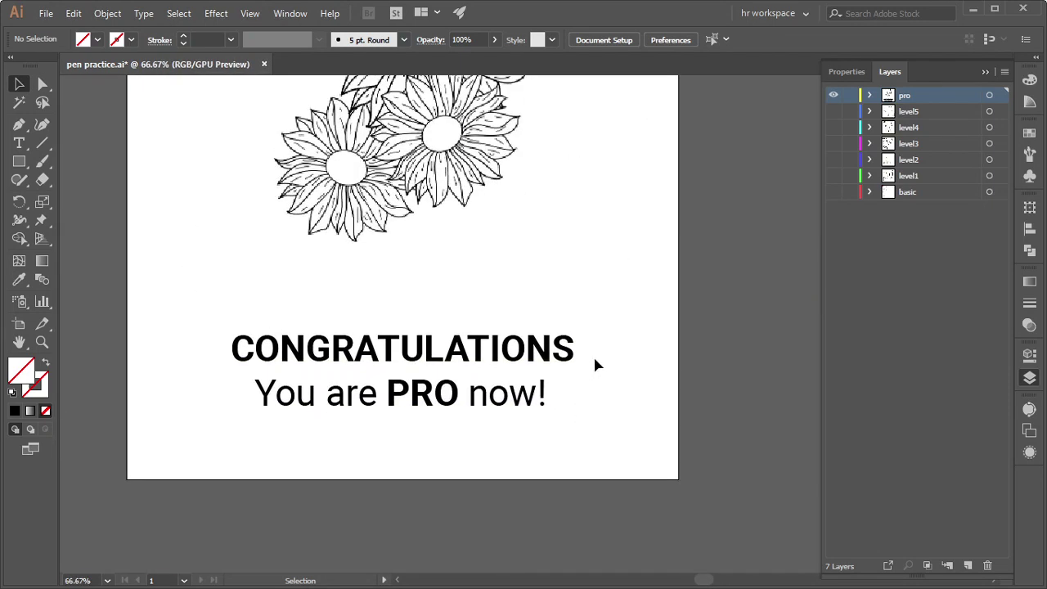
pyautogui.scroll(2, 594, 363)
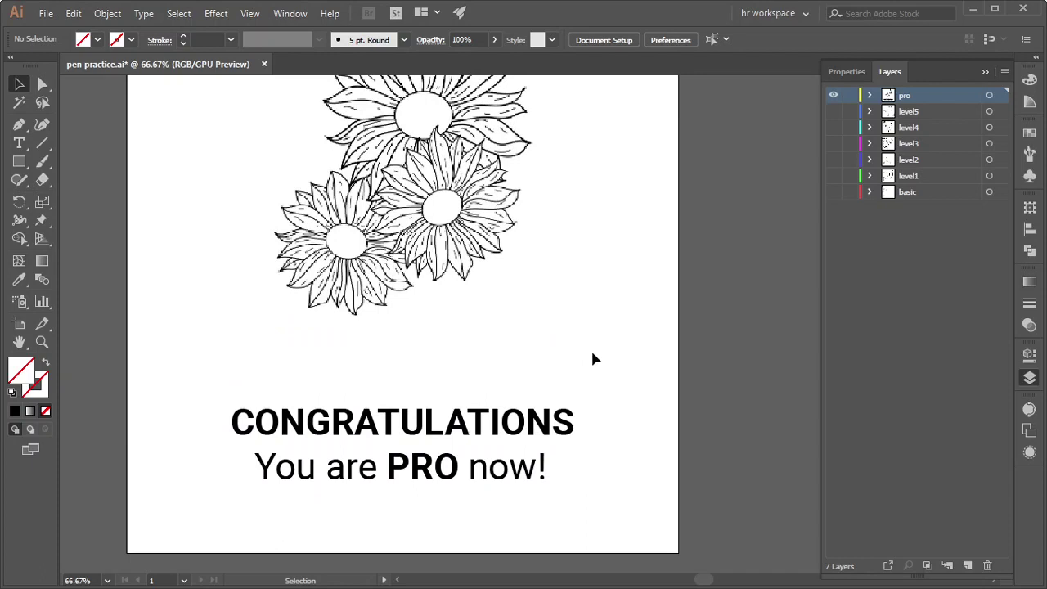
pyautogui.scroll(1, 592, 358)
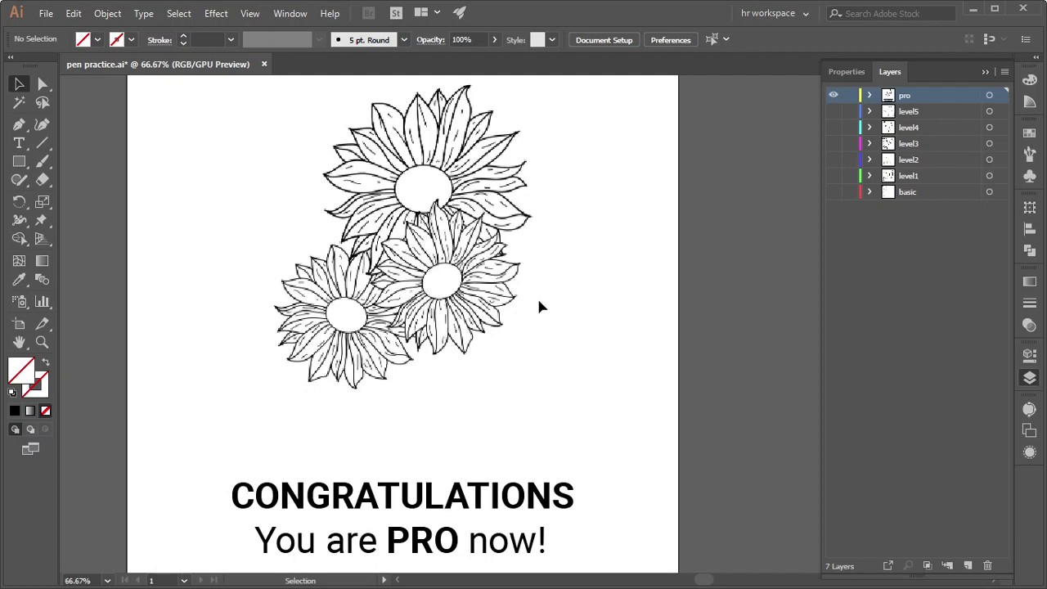
# Hide the pro page and show level1 tables, level2 houses, then level3 icons in turn
pyautogui.click(833, 95)
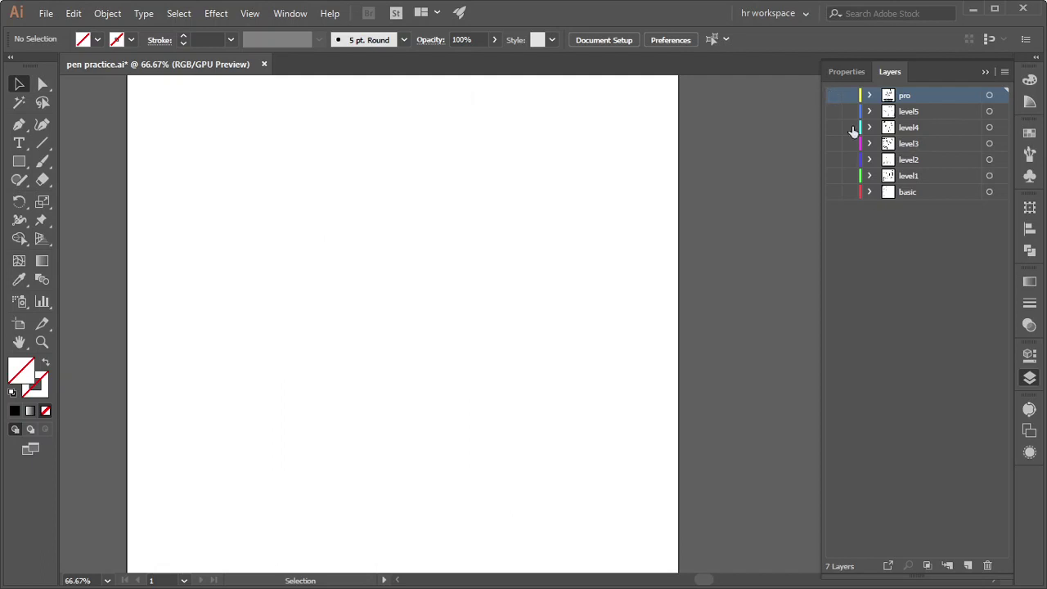
pyautogui.click(834, 176)
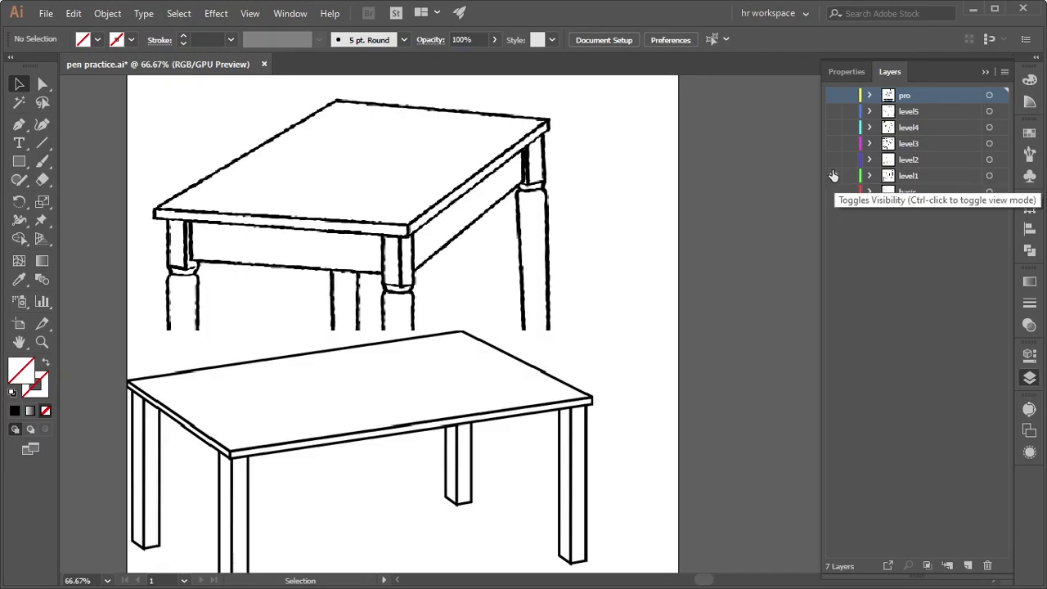
pyautogui.click(834, 160)
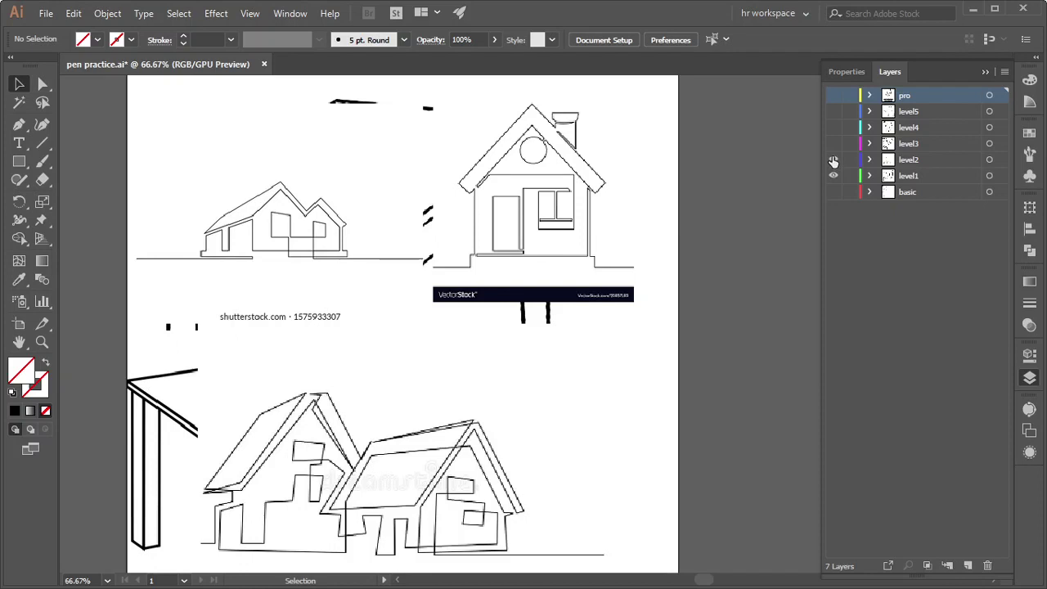
pyautogui.click(833, 176)
pyautogui.click(834, 160)
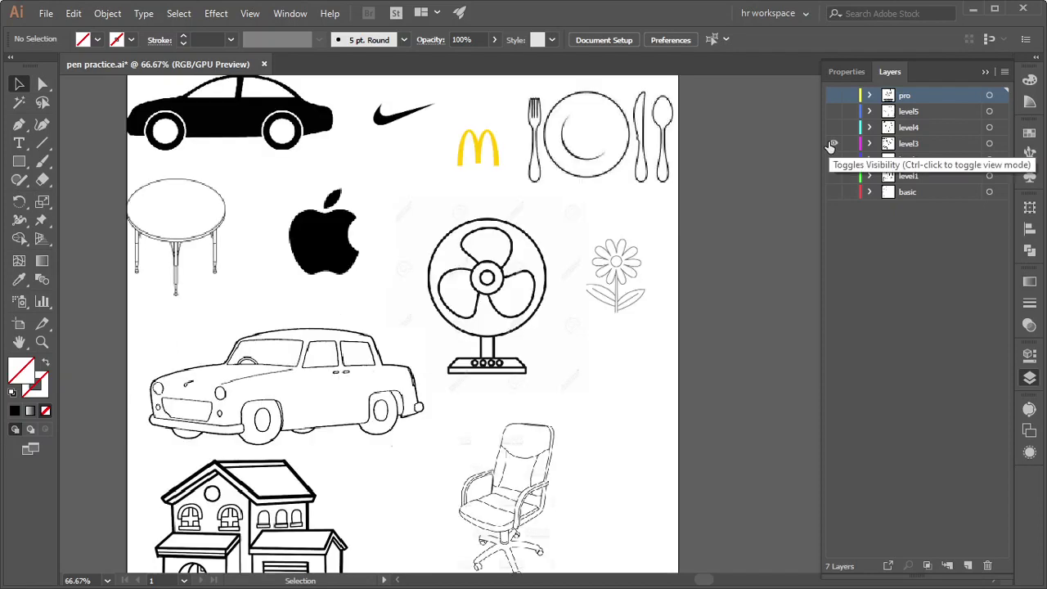
# Show the level4 flowers, then level5 one-line drawings, ending on the PRO sunflower page
pyautogui.click(830, 145)
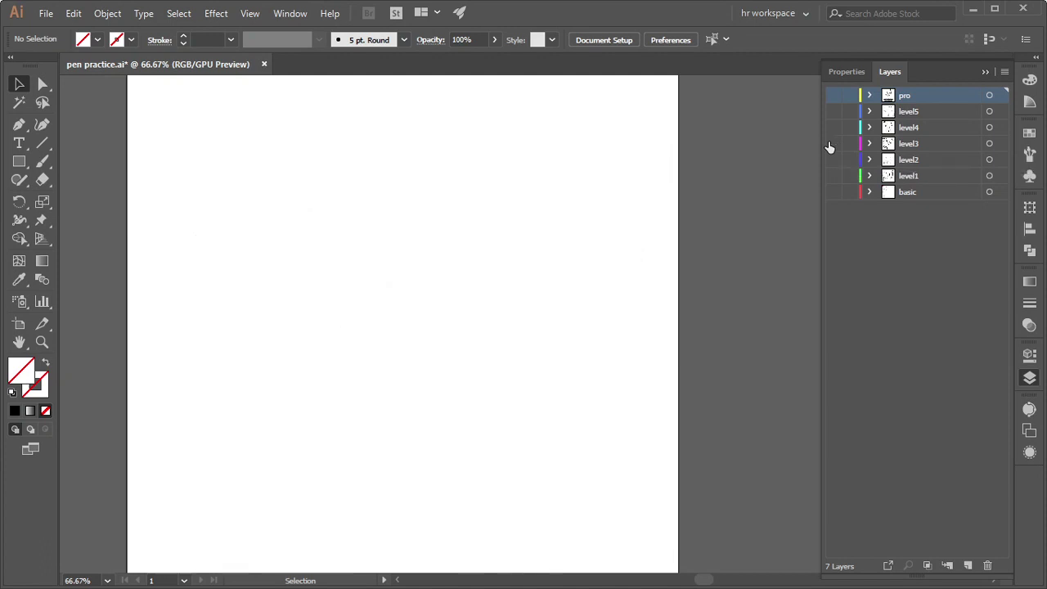
pyautogui.click(830, 129)
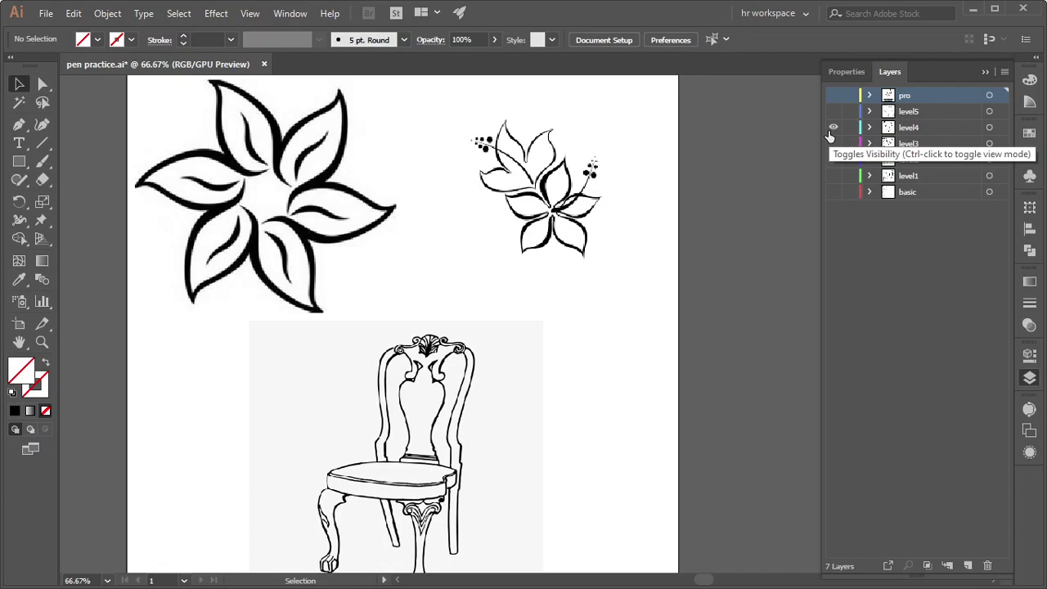
pyautogui.click(830, 129)
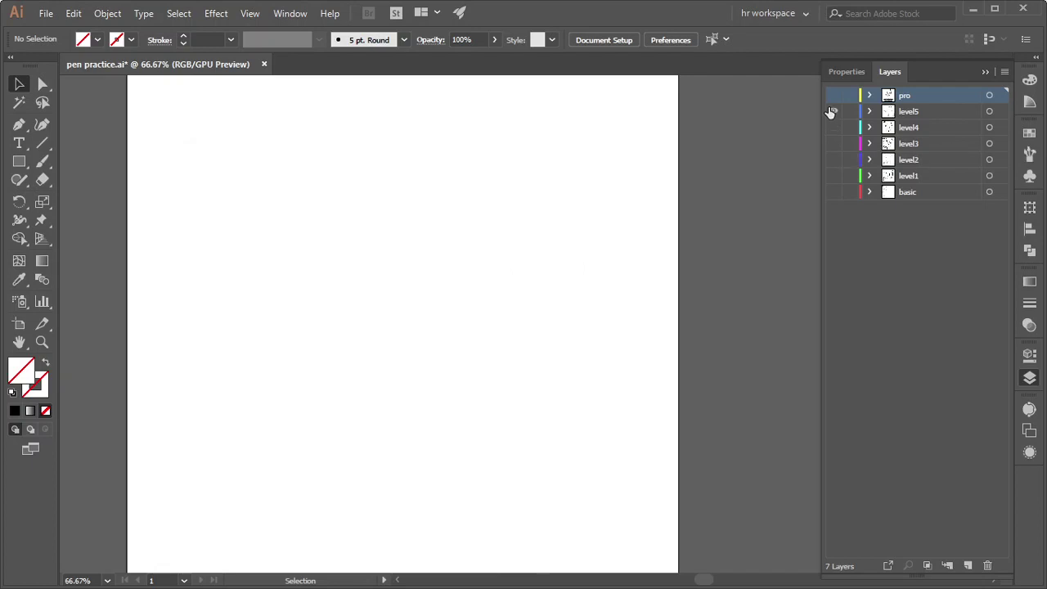
pyautogui.click(829, 111)
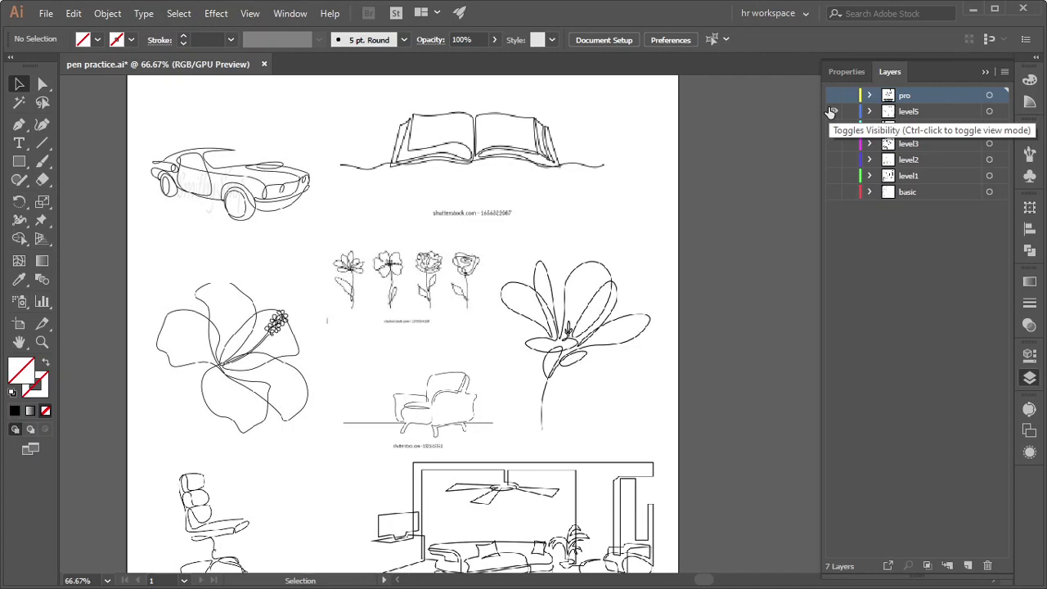
pyautogui.click(829, 110)
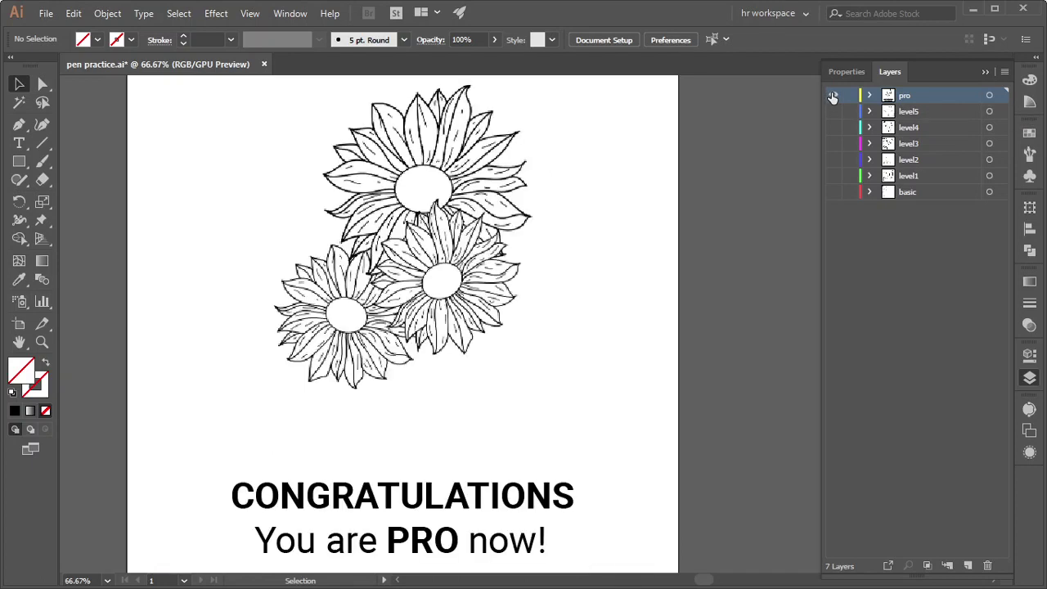